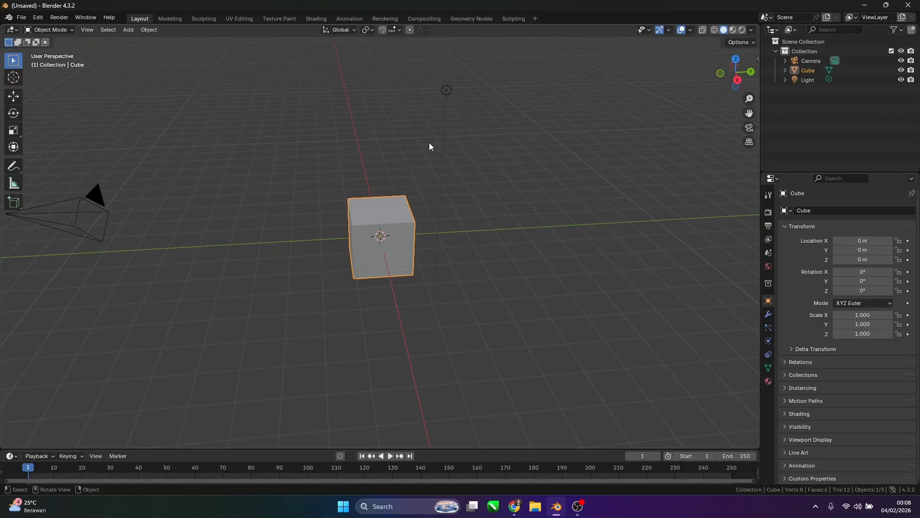
Examine the default cube from several angles in wireframe display and return to solid display
{"action": "middle_click_drag", "start_coordinate": [430, 142], "coordinate": [399, 145]}
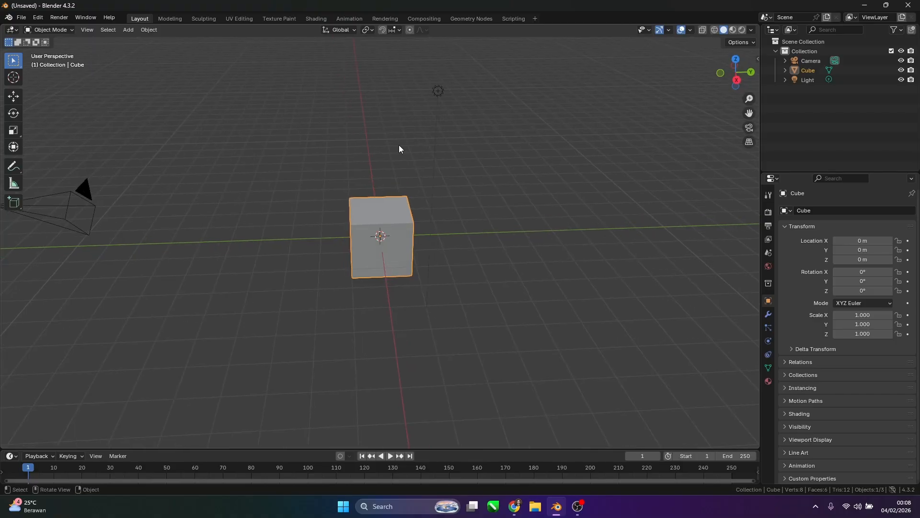
{"action": "middle_click_drag", "start_coordinate": [411, 156], "coordinate": [399, 155]}
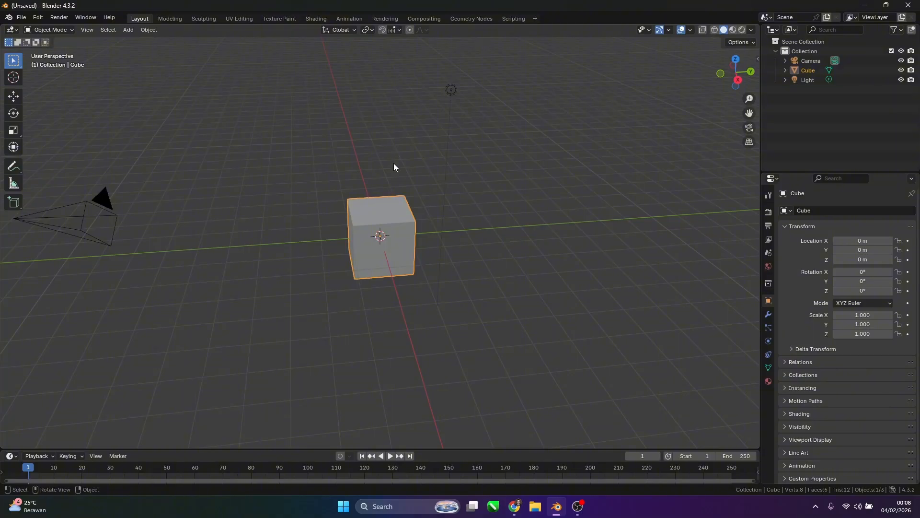
{"action": "scroll", "coordinate": [330, 223], "scroll_direction": "up", "scroll_amount": 6}
{"action": "middle_click_drag", "start_coordinate": [318, 106], "coordinate": [418, 106]}
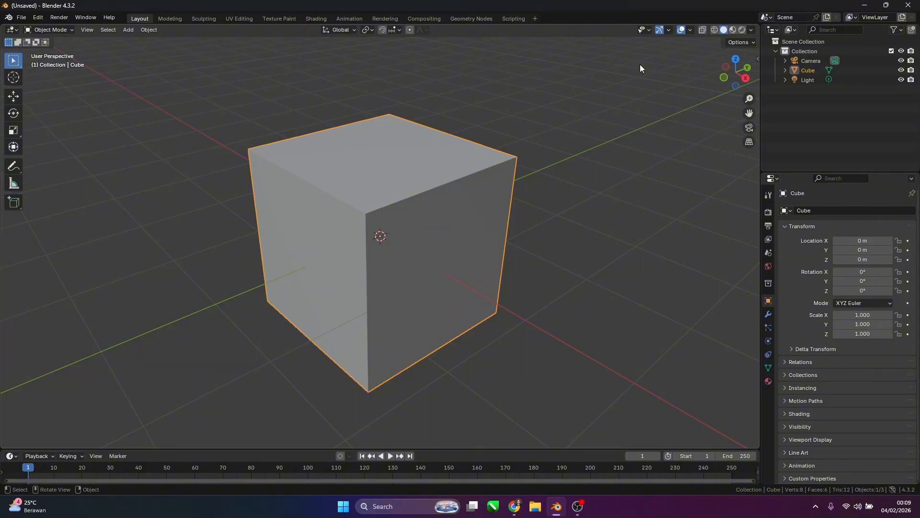
{"action": "left_click", "coordinate": [714, 30]}
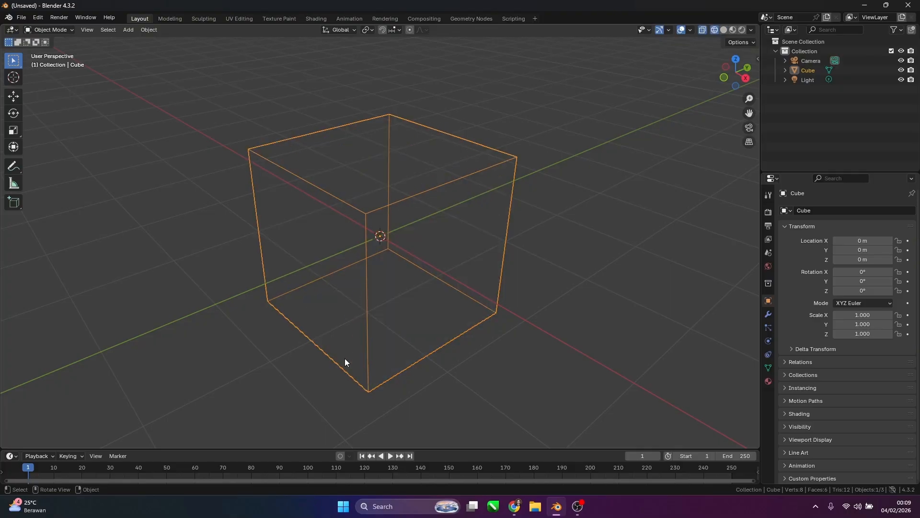
{"action": "middle_click_drag", "start_coordinate": [458, 186], "coordinate": [407, 139]}
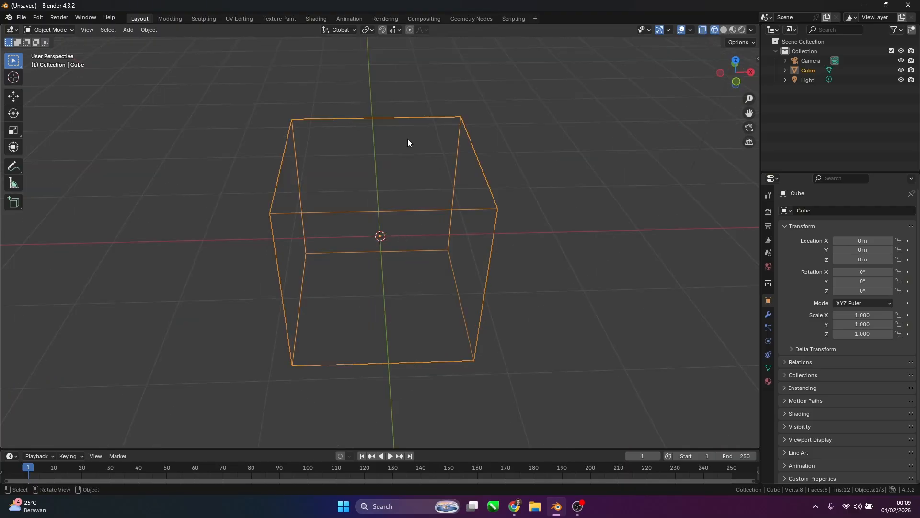
{"action": "middle_click_drag", "start_coordinate": [381, 237], "coordinate": [454, 172]}
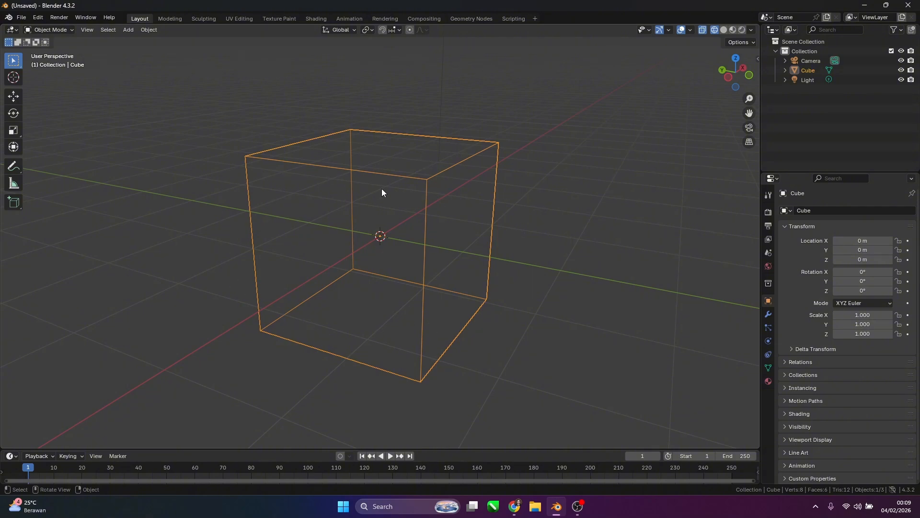
{"action": "key", "text": "shift+z"}
{"action": "middle_click_drag", "start_coordinate": [382, 190], "coordinate": [502, 121]}
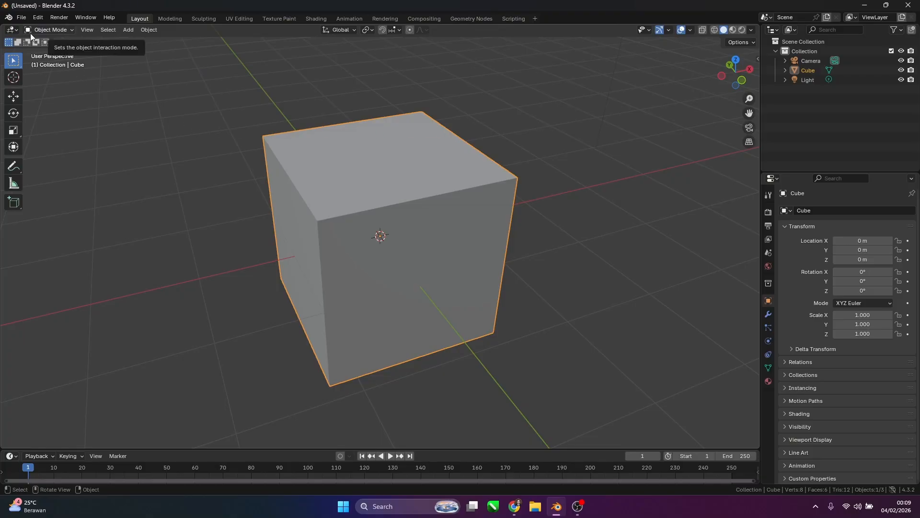
Enter Edit Mode on the cube and select a single corner vertex of its top face
{"action": "left_click", "coordinate": [47, 27]}
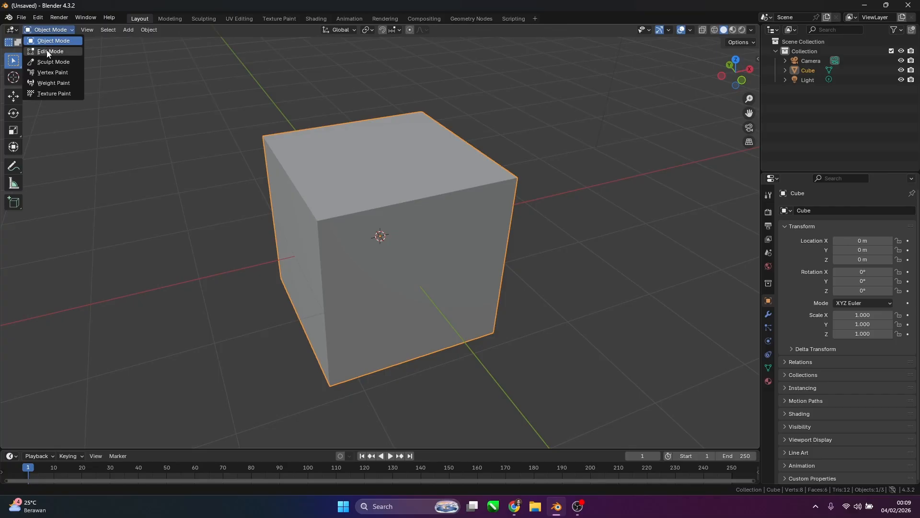
{"action": "left_click", "coordinate": [50, 52]}
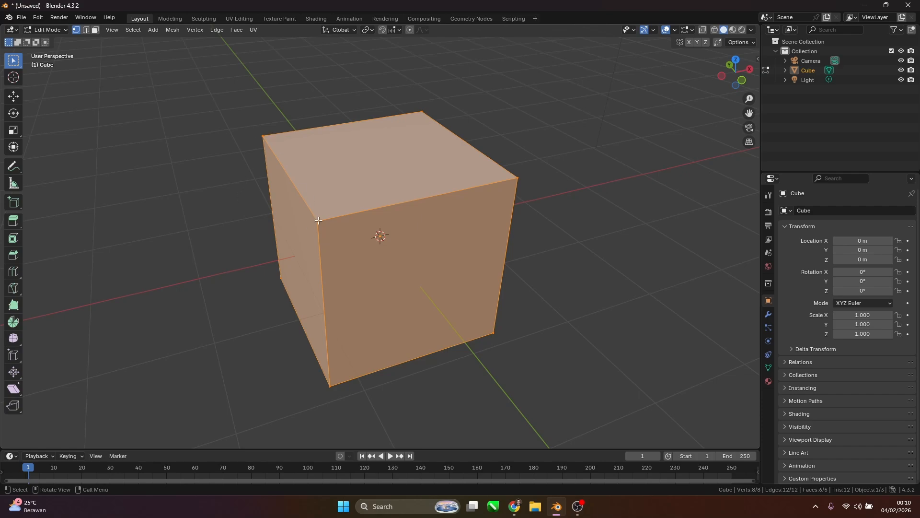
{"action": "scroll", "coordinate": [309, 220], "scroll_direction": "up", "scroll_amount": 3}
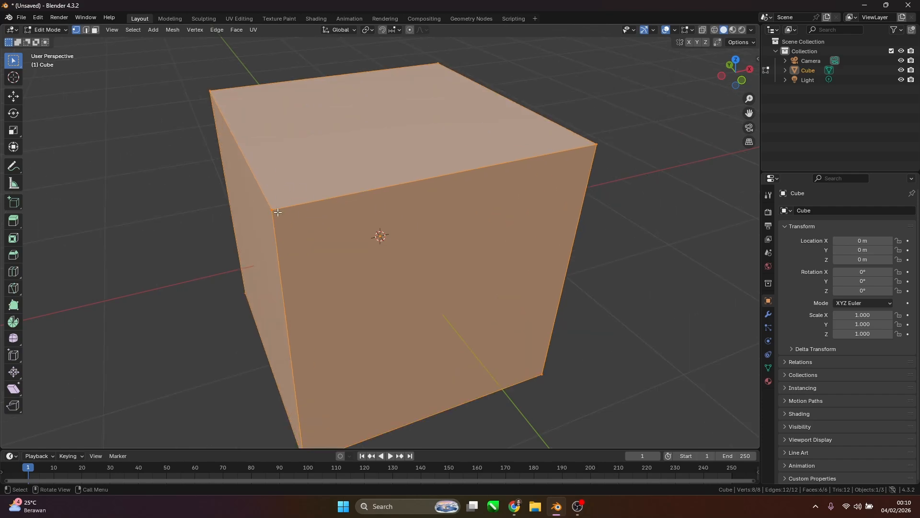
{"action": "left_click", "coordinate": [274, 211]}
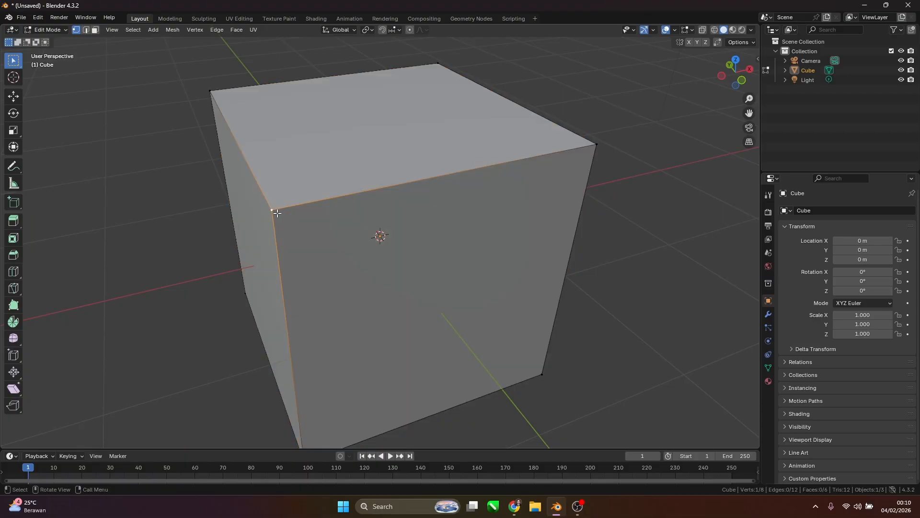
{"action": "middle_click_drag", "start_coordinate": [277, 210], "coordinate": [306, 216]}
{"action": "middle_click_drag", "start_coordinate": [367, 242], "coordinate": [333, 222]}
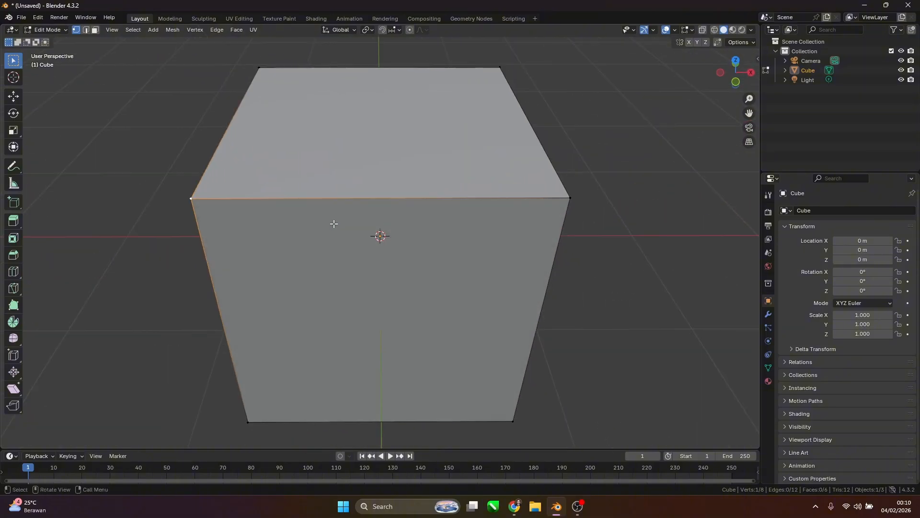
Switch to edge selection and select the front edge of the cube's top face
{"action": "left_click", "coordinate": [86, 30]}
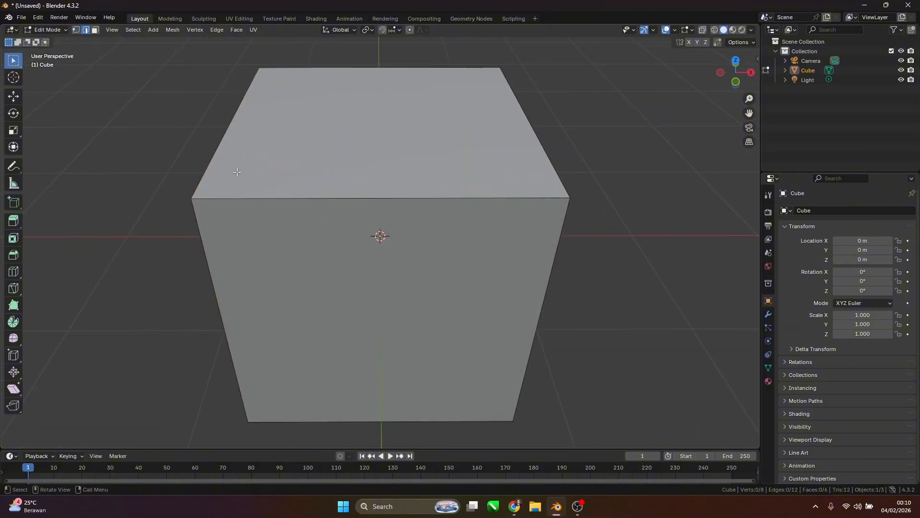
{"action": "left_click", "coordinate": [307, 198]}
{"action": "middle_click_drag", "start_coordinate": [312, 221], "coordinate": [427, 238]}
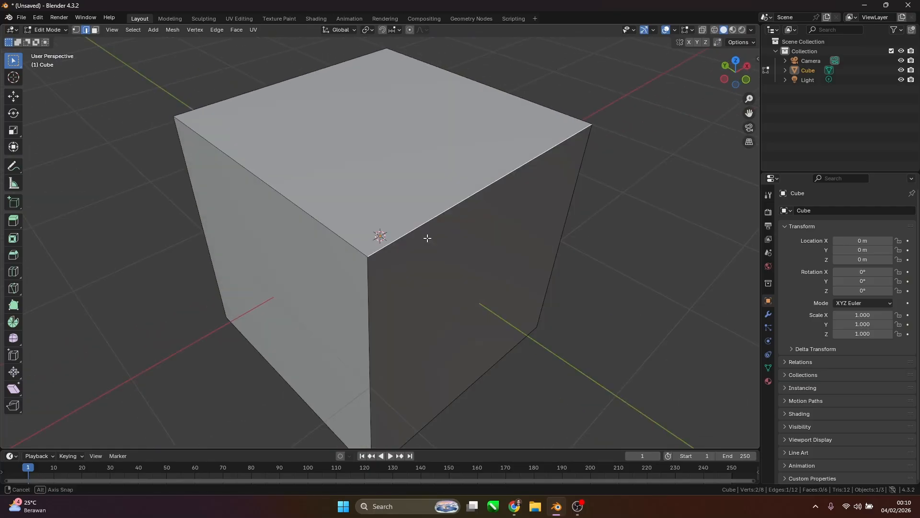
{"action": "middle_click_drag", "start_coordinate": [351, 224], "coordinate": [365, 239]}
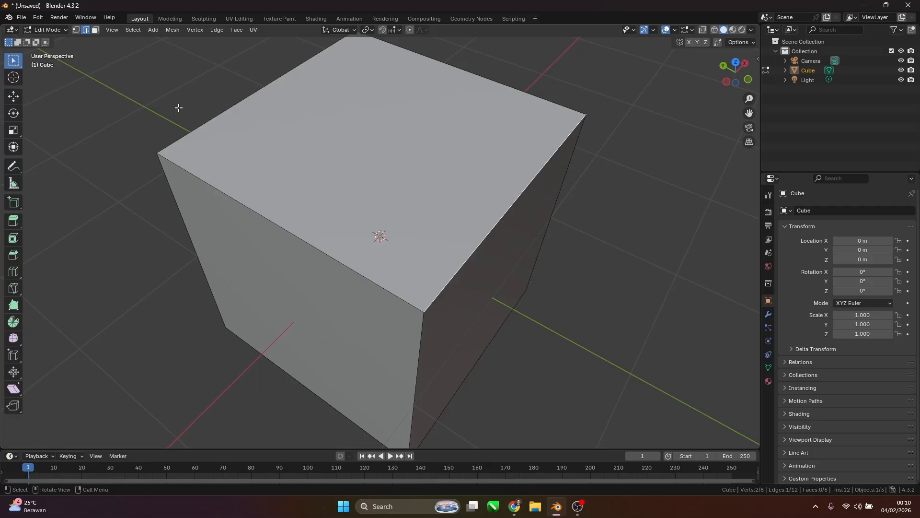
Switch to face selection and select the cube's top face
{"action": "left_click", "coordinate": [95, 30]}
{"action": "middle_click_drag", "start_coordinate": [288, 120], "coordinate": [329, 131]}
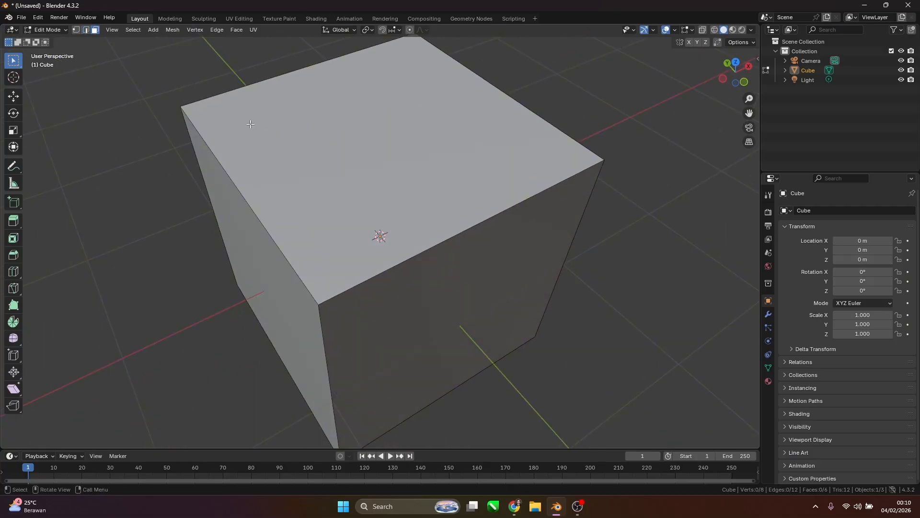
{"action": "left_click", "coordinate": [476, 105]}
{"action": "middle_click_drag", "start_coordinate": [250, 195], "coordinate": [288, 238]}
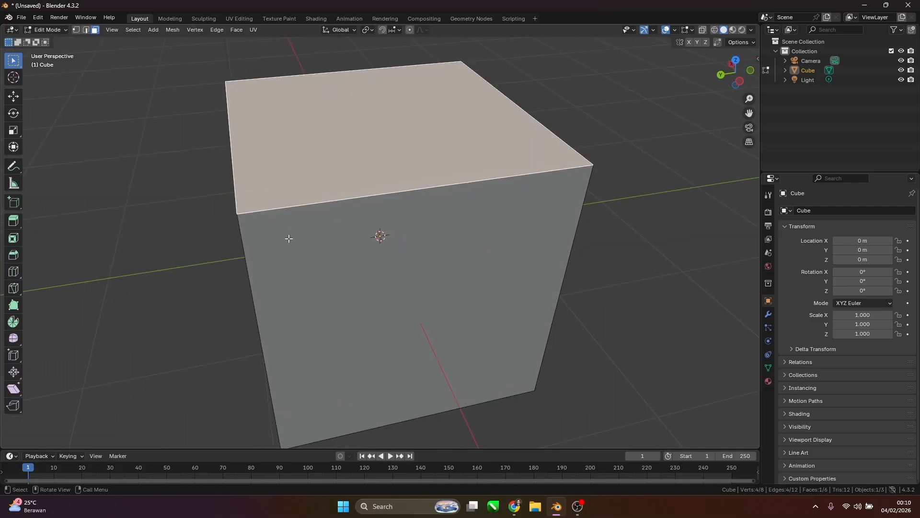
Cycle through the vertex, edge and face selection modes, trying a side face before reselecting the top face
{"action": "left_click", "coordinate": [76, 30]}
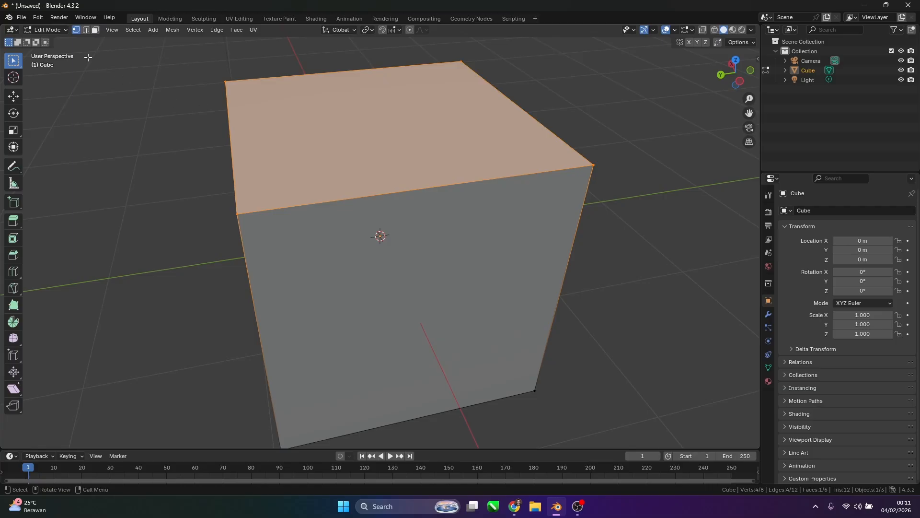
{"action": "left_click", "coordinate": [82, 29]}
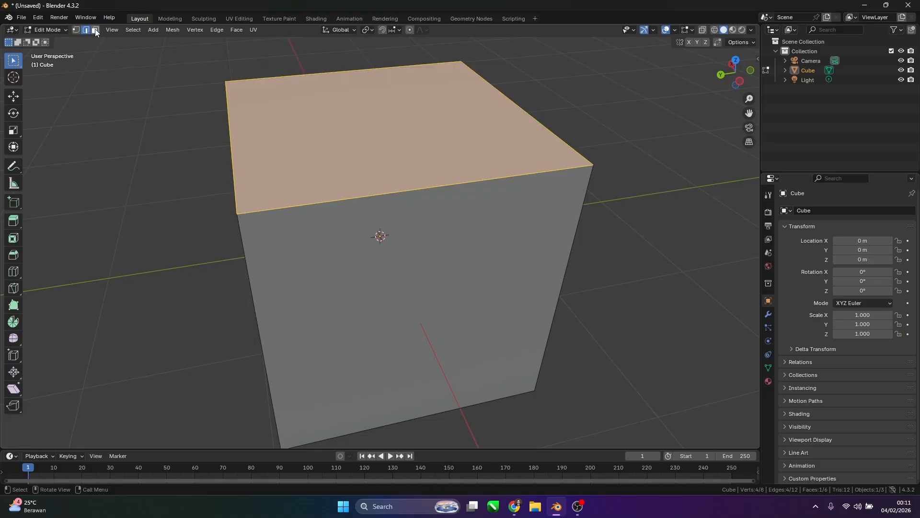
{"action": "left_click", "coordinate": [95, 29]}
{"action": "left_click", "coordinate": [341, 263]}
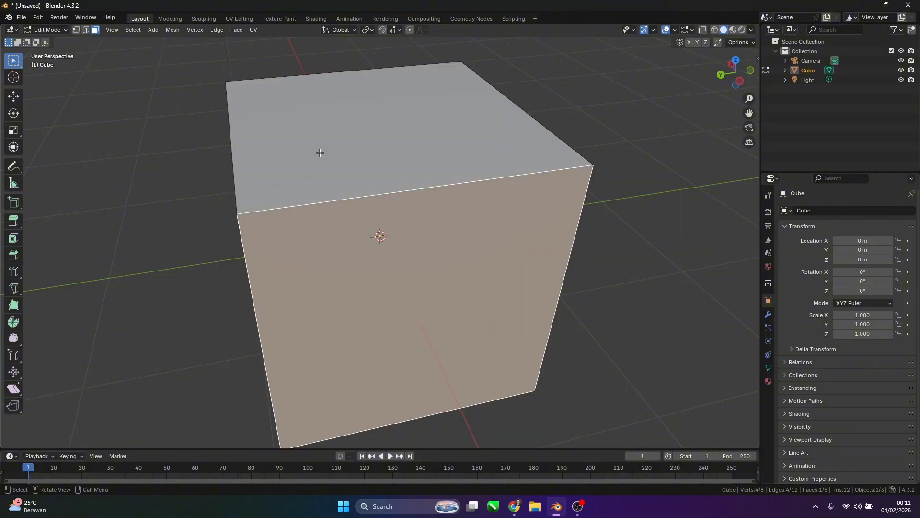
{"action": "left_click", "coordinate": [319, 152]}
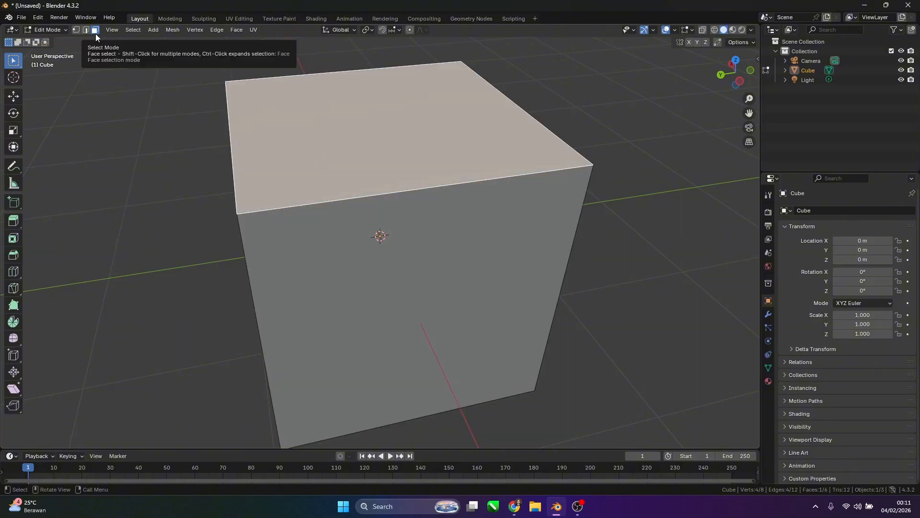
{"action": "middle_click_drag", "start_coordinate": [363, 149], "coordinate": [92, 105]}
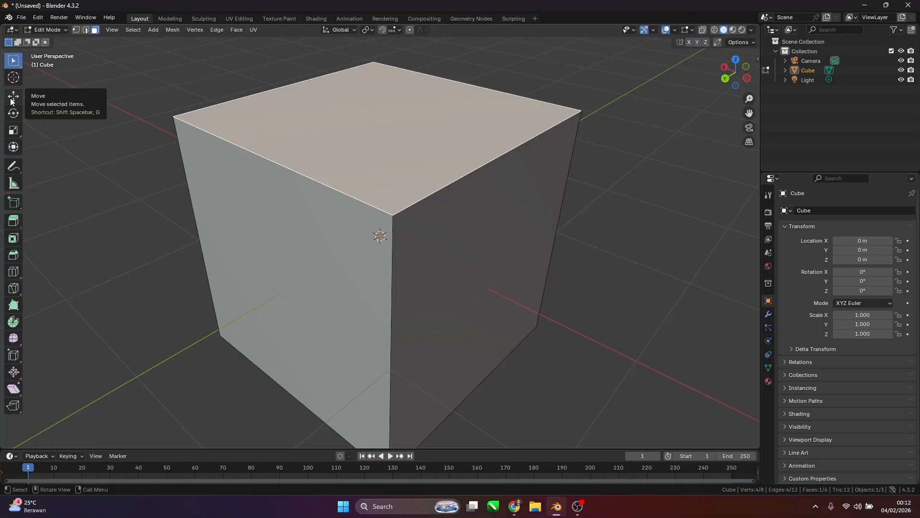
Try moving the top face along the Y axis with the Move tool and undo the move
{"action": "left_click", "coordinate": [59, 29]}
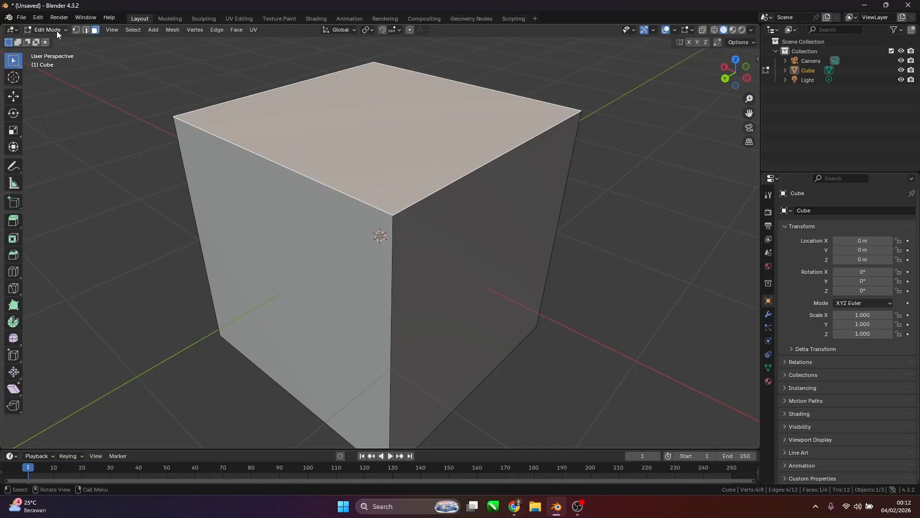
{"action": "left_click", "coordinate": [14, 97]}
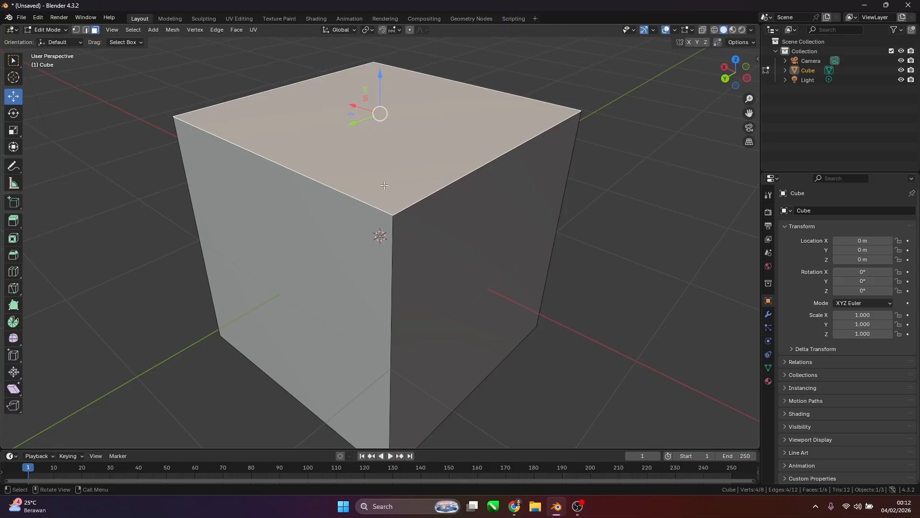
{"action": "left_click_drag", "start_coordinate": [358, 123], "coordinate": [424, 151]}
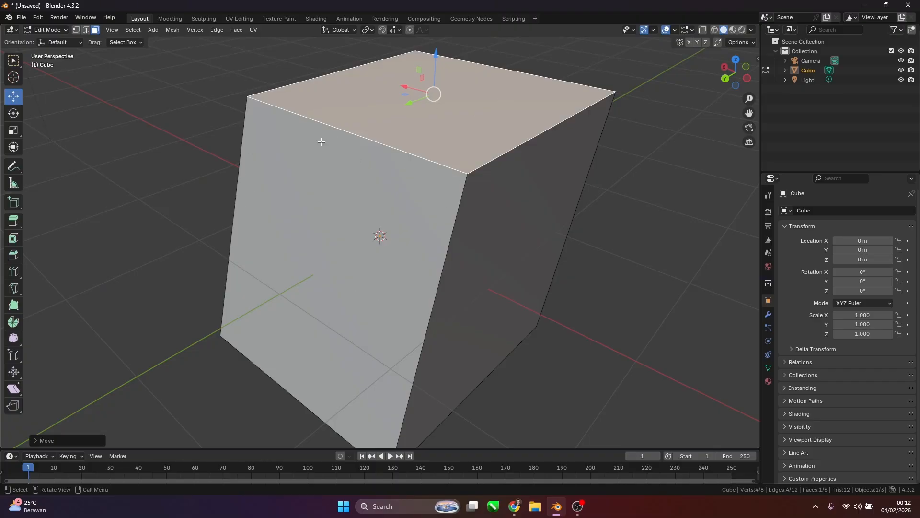
{"action": "key", "text": "ctrl+z"}
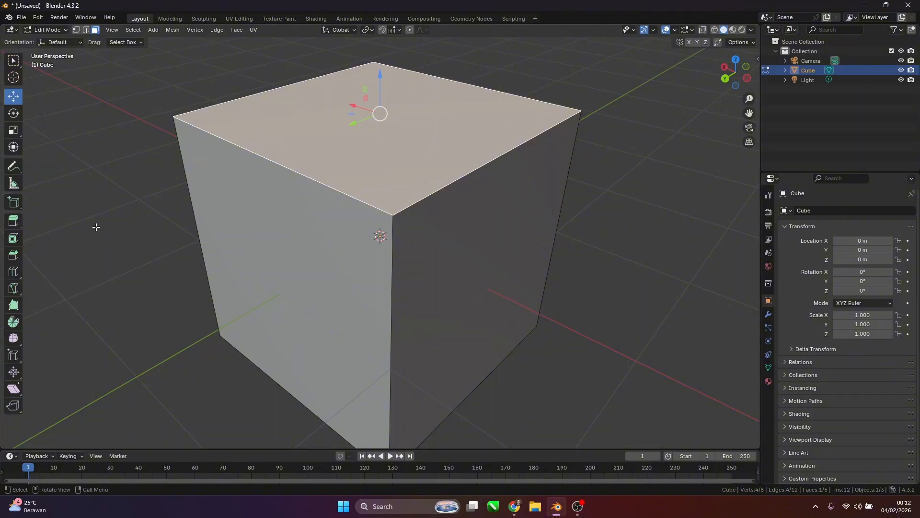
Try extruding the cube's top face upward twice in succession with Extrude Region
{"action": "left_click", "coordinate": [13, 221]}
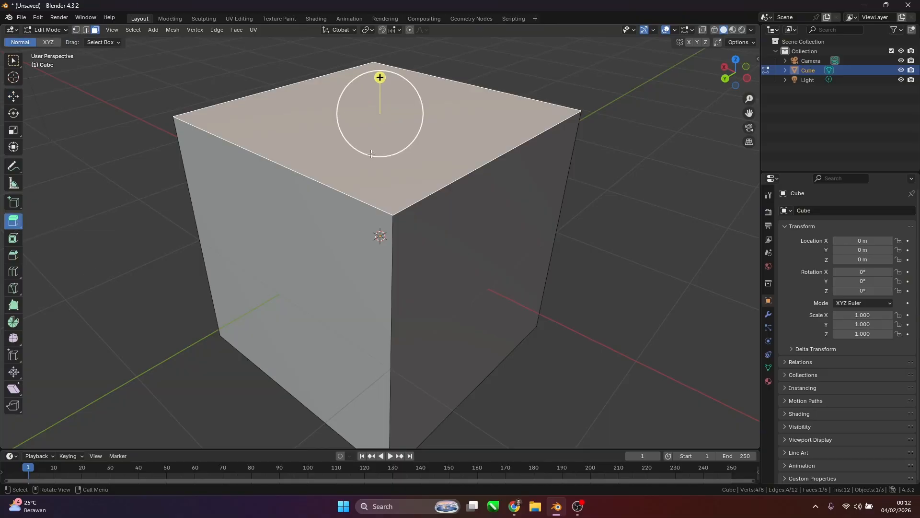
{"action": "scroll", "coordinate": [380, 78], "scroll_direction": "down", "scroll_amount": 2}
{"action": "left_click_drag", "start_coordinate": [379, 119], "coordinate": [381, 78]}
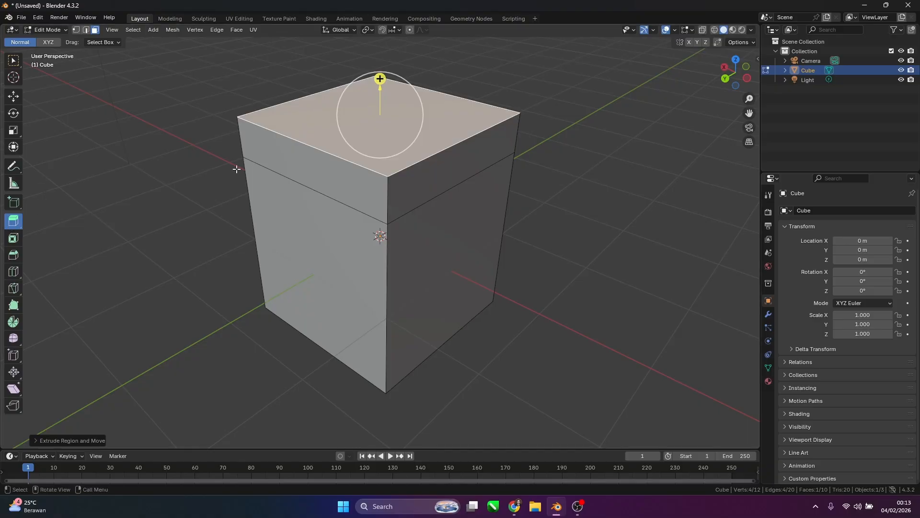
{"action": "scroll", "coordinate": [382, 121], "scroll_direction": "down", "scroll_amount": 2}
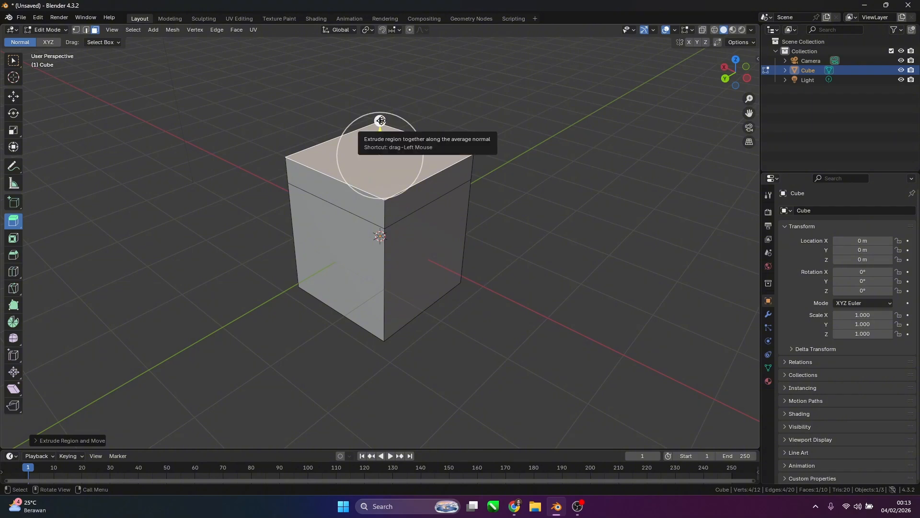
{"action": "left_click_drag", "start_coordinate": [382, 121], "coordinate": [380, 70]}
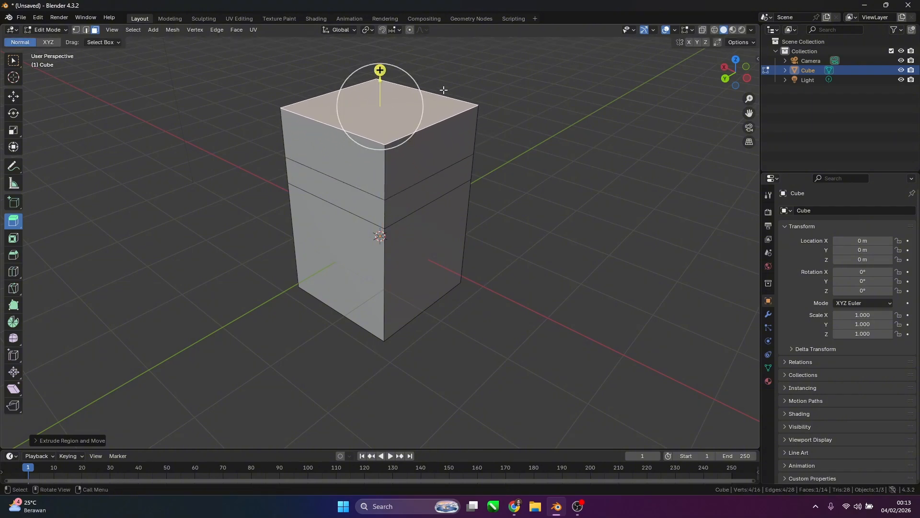
Try extruding the uppermost side face outward and undo all extrusions of the cube
{"action": "mouse_move", "coordinate": [406, 167]}
{"action": "middle_mouse_down"}
{"action": "mouse_move", "coordinate": [424, 166]}
{"action": "mouse_move", "coordinate": [401, 181]}
{"action": "mouse_move", "coordinate": [402, 166]}
{"action": "middle_mouse_up"}
{"action": "left_click", "coordinate": [427, 163]}
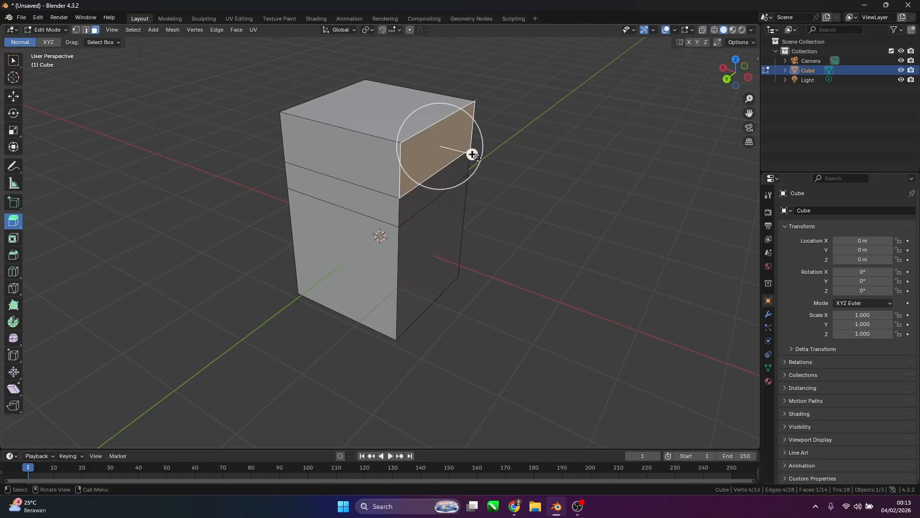
{"action": "left_click_drag", "start_coordinate": [472, 152], "coordinate": [528, 168]}
{"action": "middle_click_drag", "start_coordinate": [528, 168], "coordinate": [401, 163]}
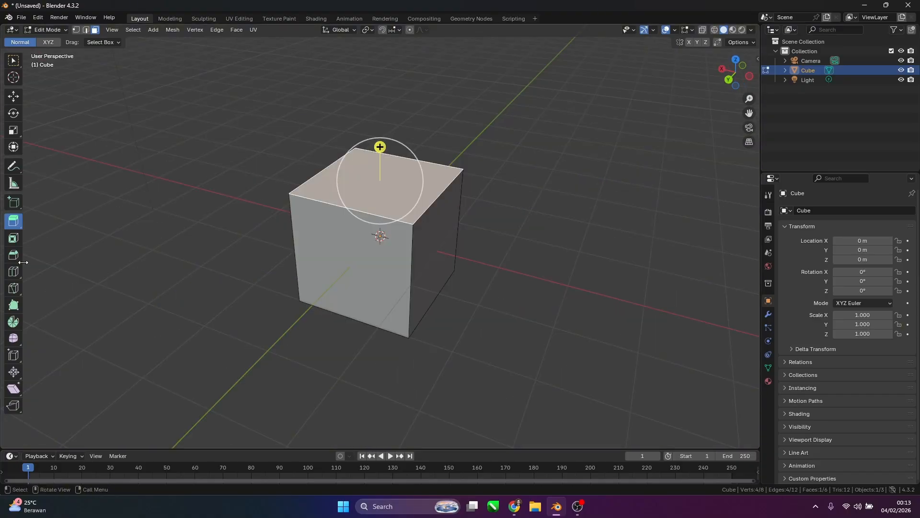
Inset the cube's top face to leave a narrow, even border around a smaller inner face
{"action": "left_click", "coordinate": [13, 239]}
{"action": "scroll", "coordinate": [427, 157], "scroll_direction": "up", "scroll_amount": 3}
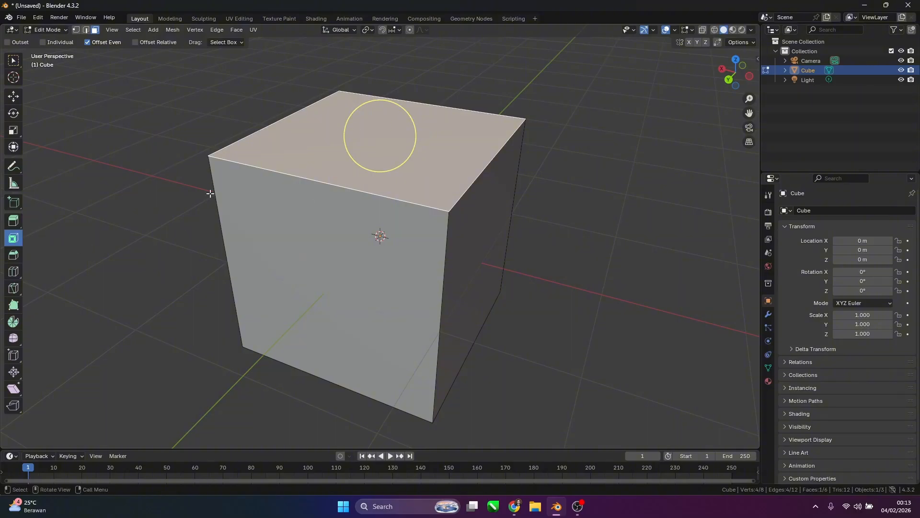
{"action": "left_click_drag", "start_coordinate": [406, 122], "coordinate": [379, 126]}
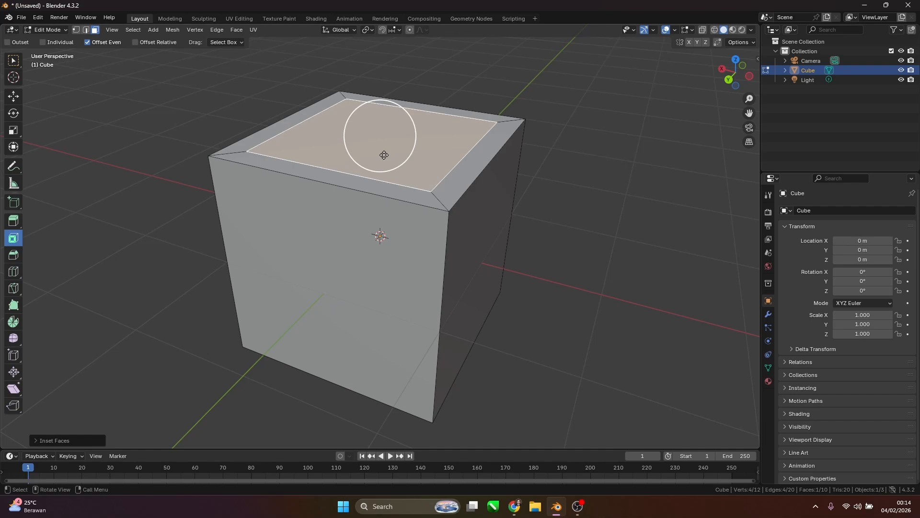
Try beveling the cube's upper edge between the top and the large front side face with the Bevel tool
{"action": "left_click", "coordinate": [11, 258]}
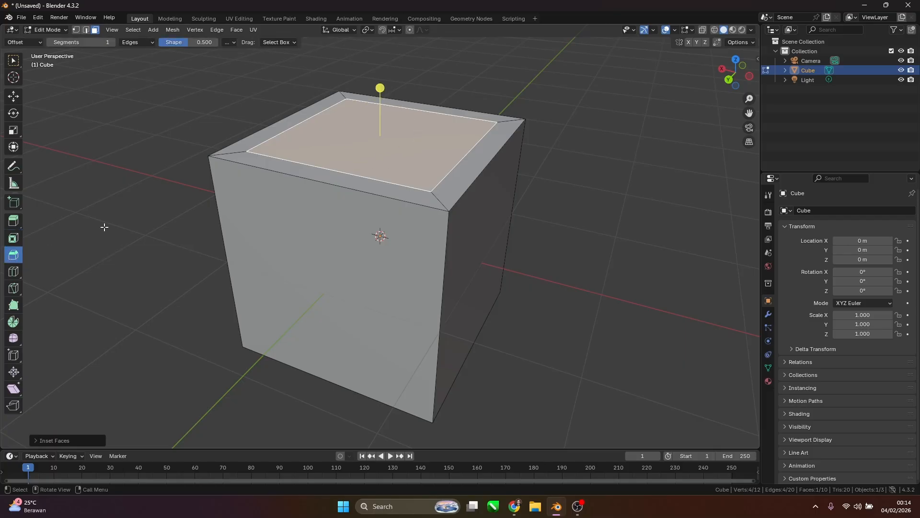
{"action": "left_click", "coordinate": [291, 176]}
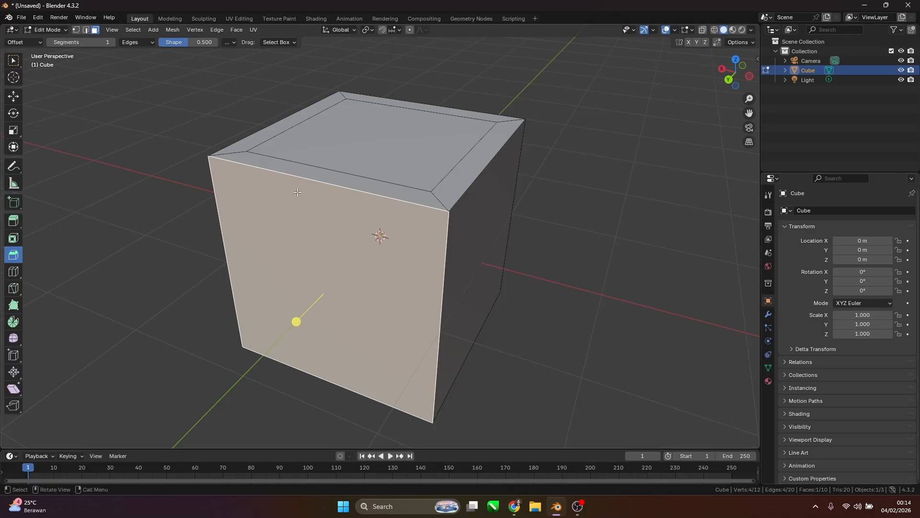
{"action": "middle_click_drag", "start_coordinate": [360, 158], "coordinate": [345, 158]}
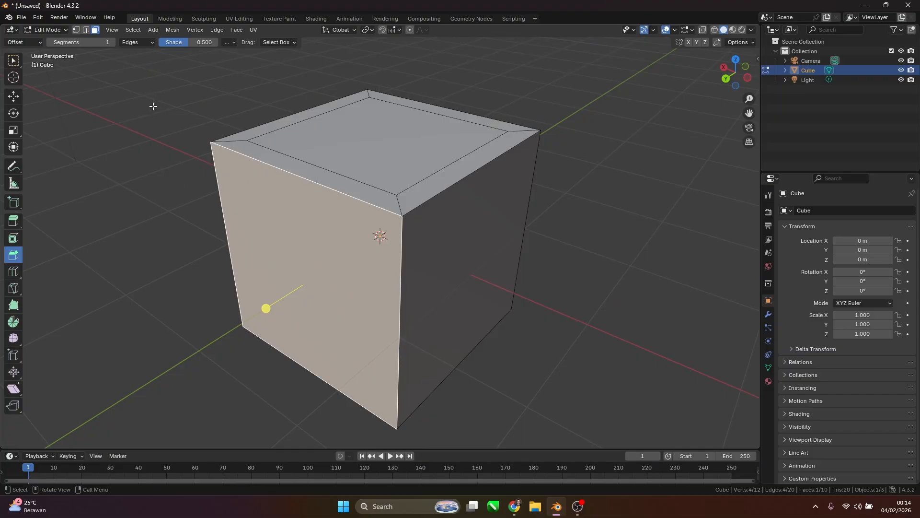
{"action": "left_click", "coordinate": [85, 30]}
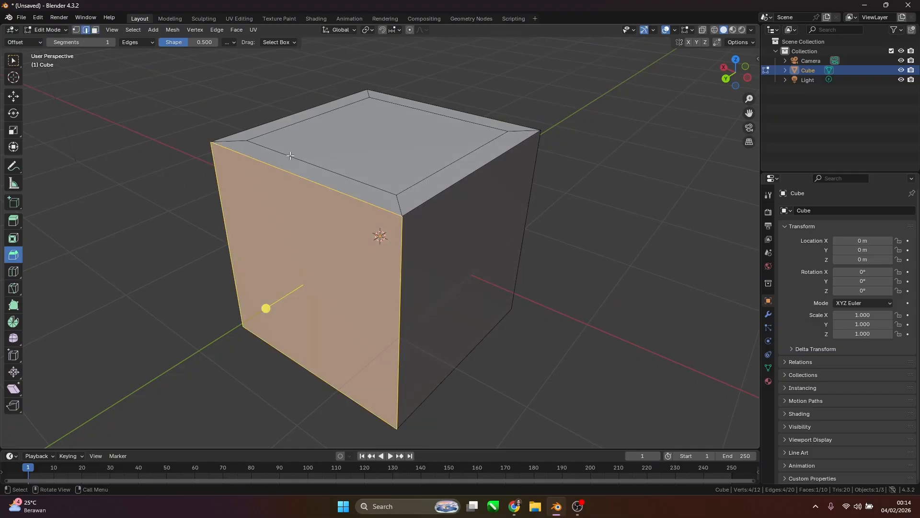
{"action": "left_click", "coordinate": [284, 171]}
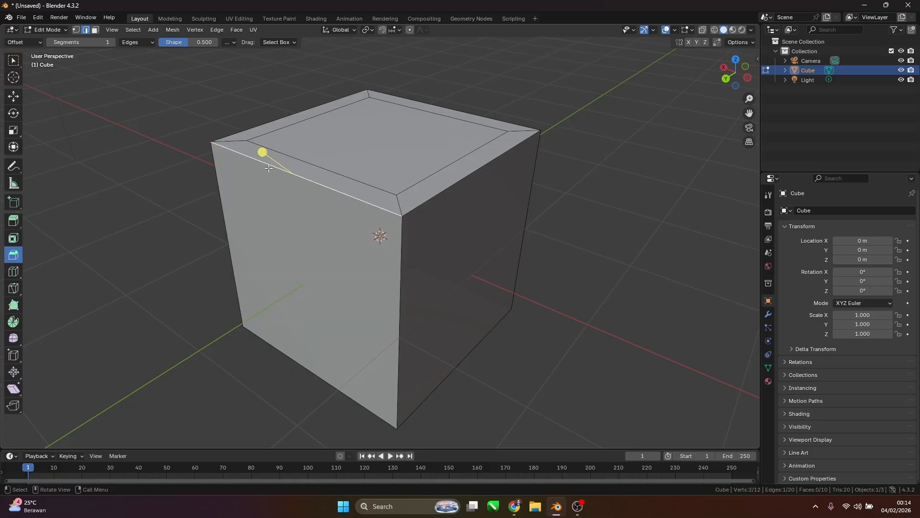
{"action": "mouse_move", "coordinate": [261, 150]}
{"action": "left_mouse_down"}
{"action": "mouse_move", "coordinate": [240, 142]}
{"action": "mouse_move", "coordinate": [260, 143]}
{"action": "left_mouse_up"}
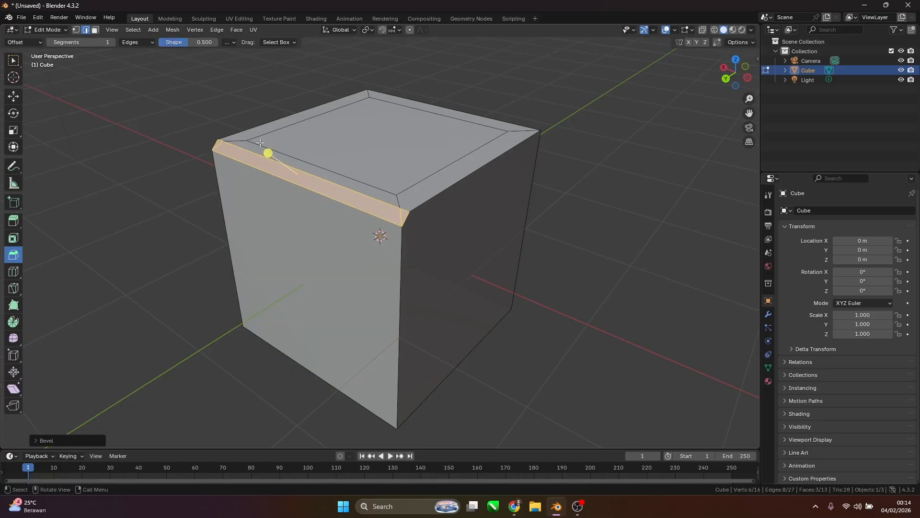
{"action": "scroll", "coordinate": [289, 155], "scroll_direction": "up", "scroll_amount": 1}
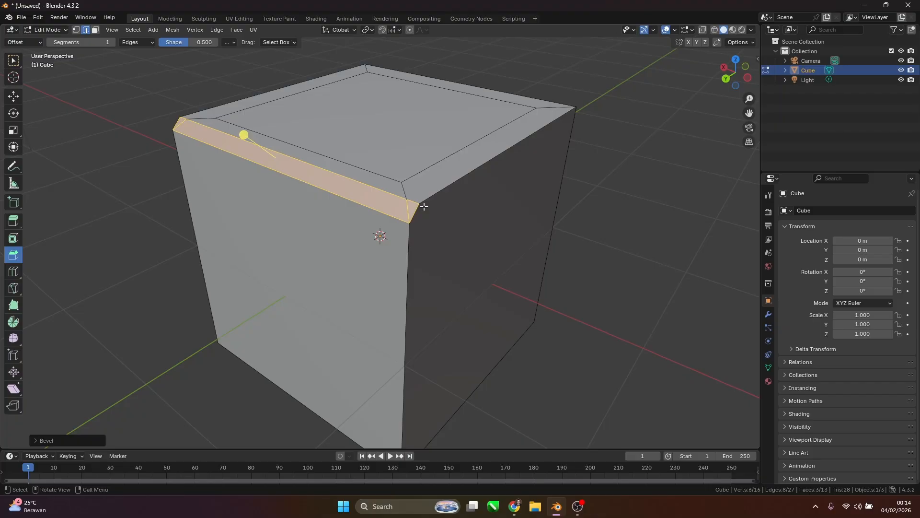
Try adding a horizontal loop cut around the cube's middle and a vertical loop cut crossing it
{"action": "left_click", "coordinate": [14, 275]}
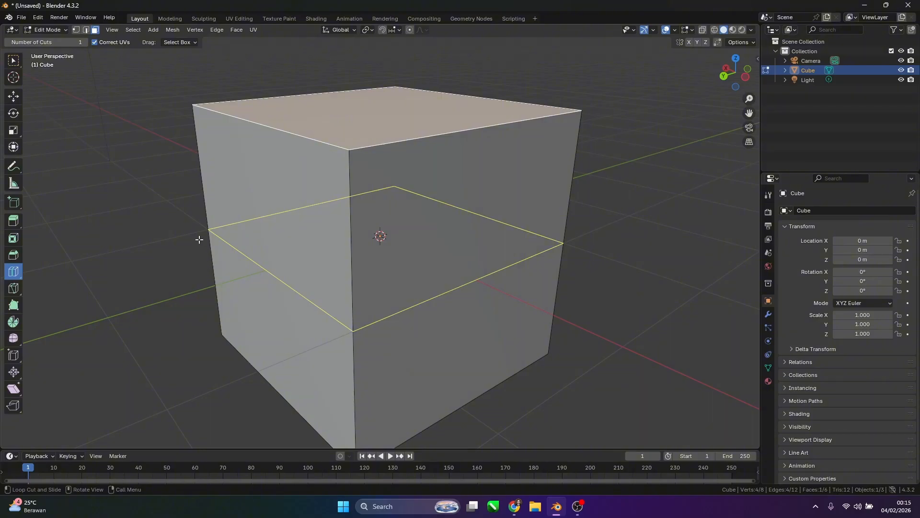
{"action": "left_click", "coordinate": [352, 316]}
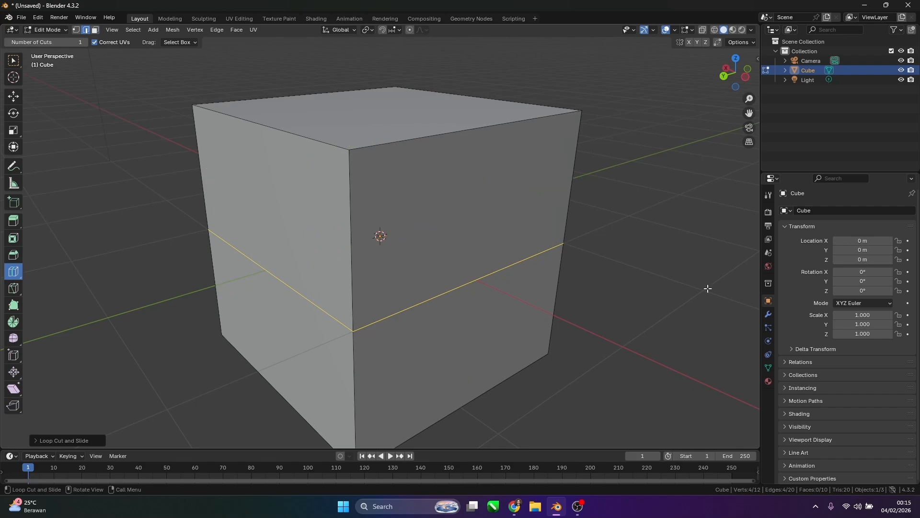
{"action": "scroll", "coordinate": [649, 255], "scroll_direction": "down", "scroll_amount": 2}
{"action": "scroll", "coordinate": [635, 273], "scroll_direction": "up", "scroll_amount": 1}
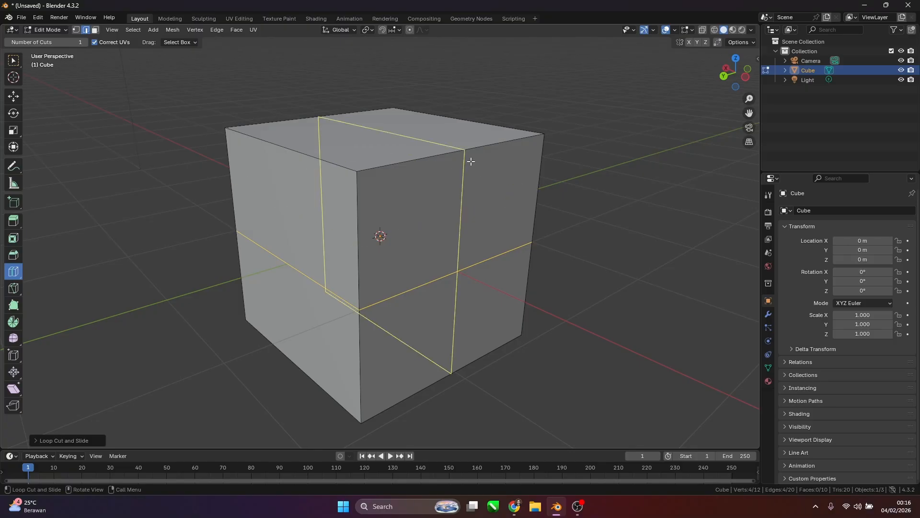
{"action": "left_click", "coordinate": [469, 153]}
{"action": "middle_click_drag", "start_coordinate": [647, 162], "coordinate": [661, 182]}
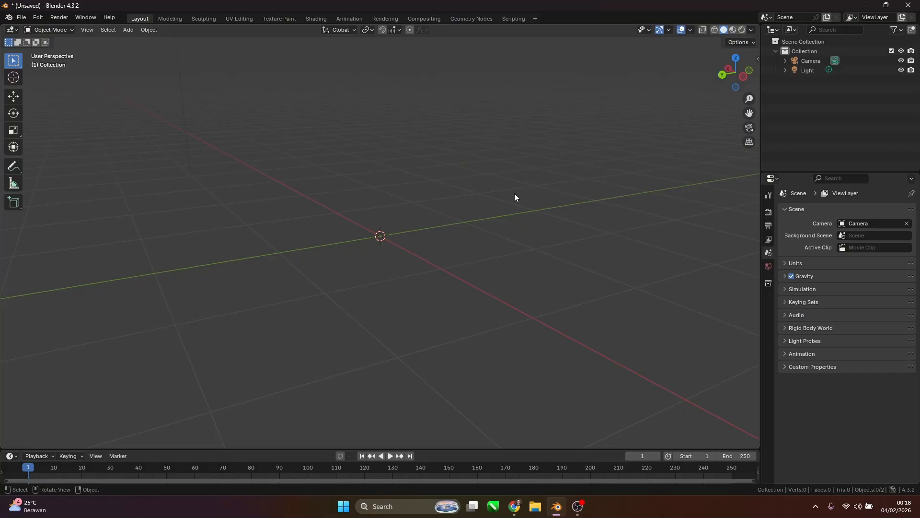
Add a new cube mesh to the emptied scene
{"action": "left_click", "coordinate": [128, 30]}
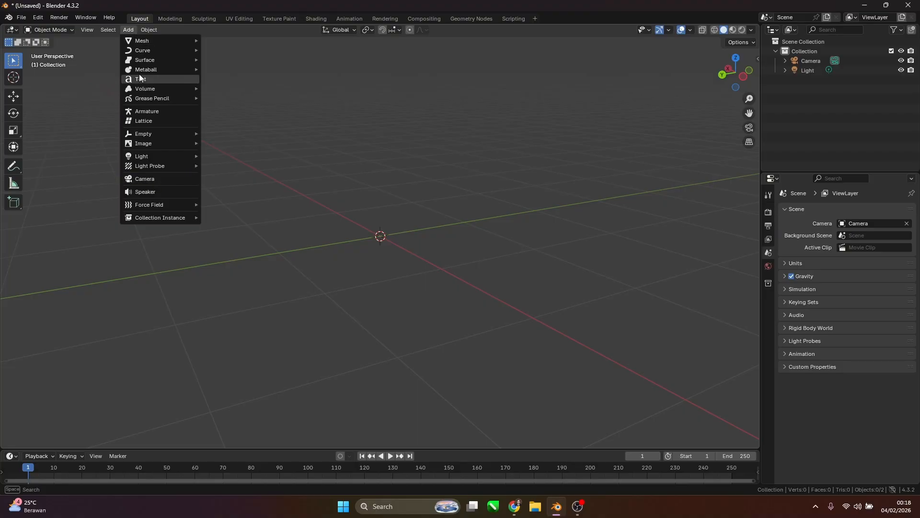
{"action": "mouse_move", "coordinate": [131, 37]}
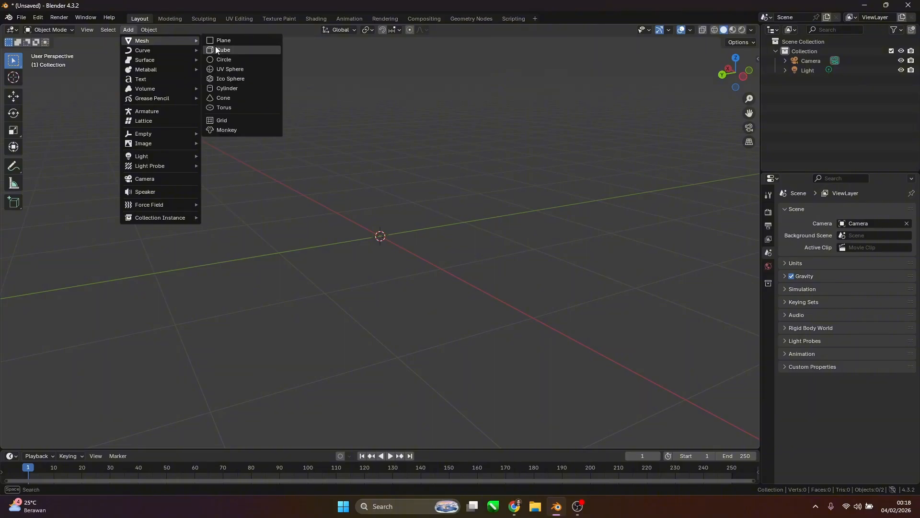
{"action": "left_click", "coordinate": [223, 49]}
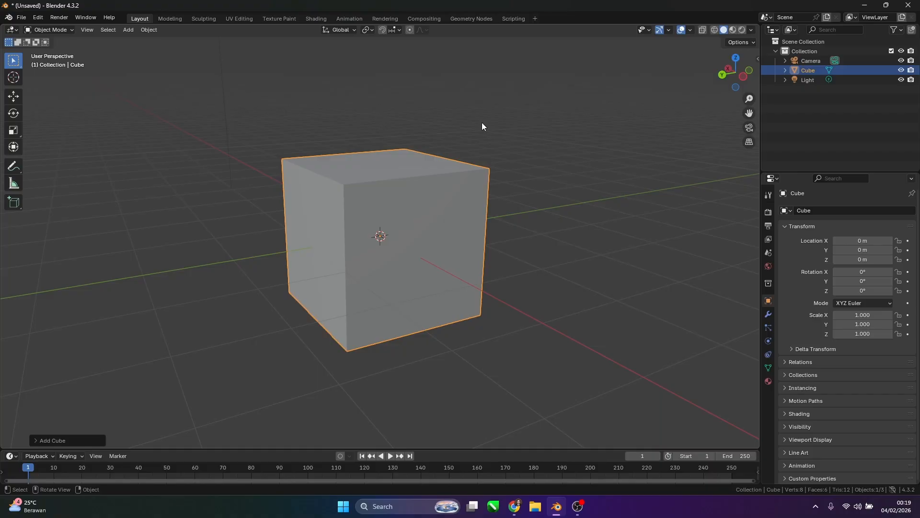
{"action": "key", "text": "alt+Tab"}
{"action": "left_click", "coordinate": [556, 506]}
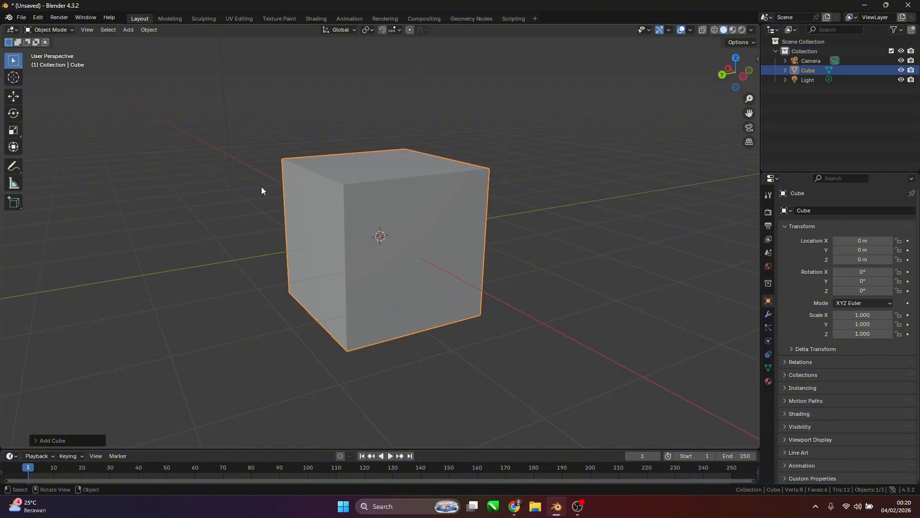
Enter Edit Mode and scale the whole cube down along the Z axis into a thin, flat slab
{"action": "left_click", "coordinate": [58, 30]}
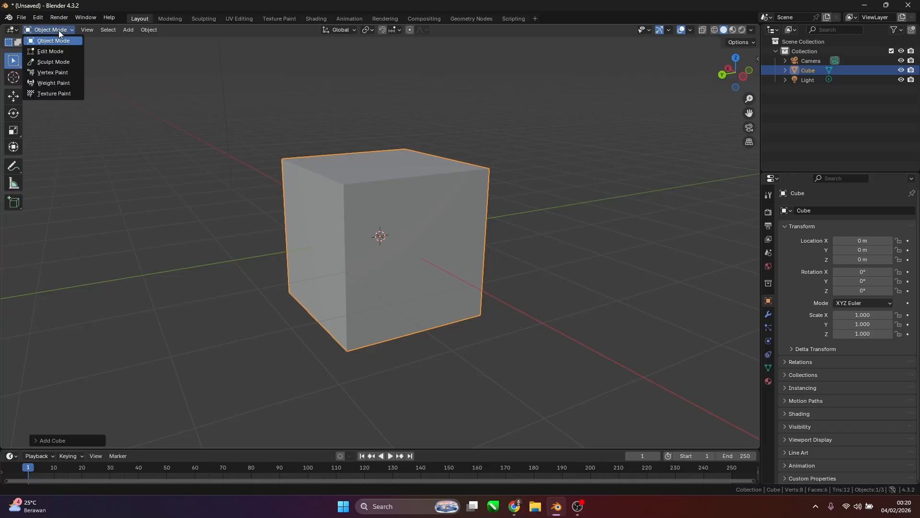
{"action": "left_click", "coordinate": [55, 55]}
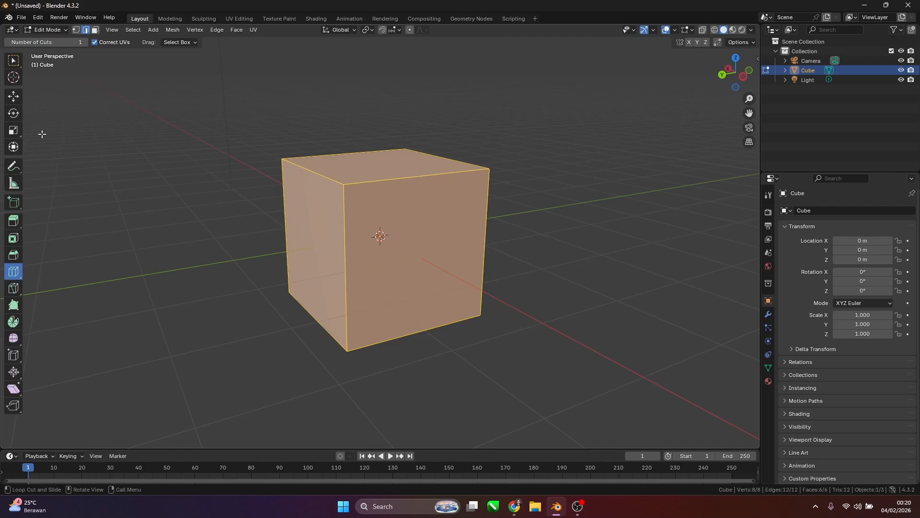
{"action": "left_click", "coordinate": [13, 130]}
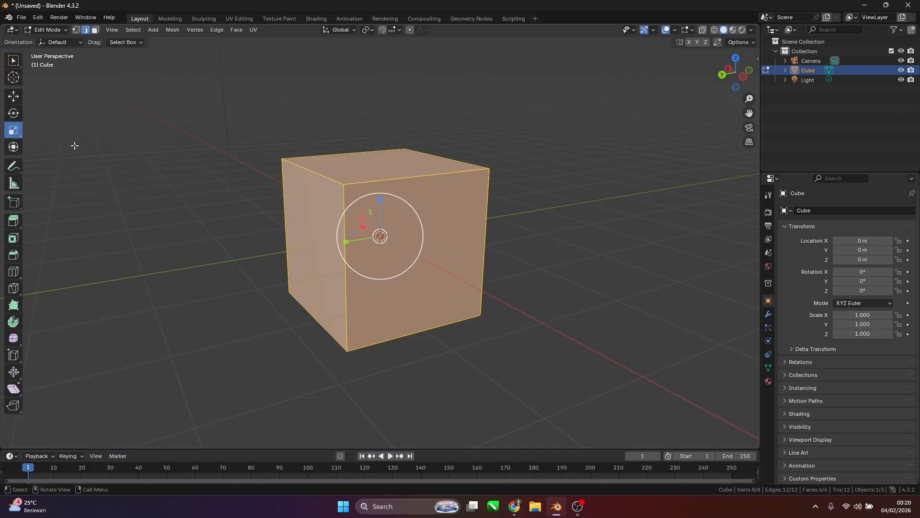
{"action": "left_click_drag", "start_coordinate": [381, 200], "coordinate": [381, 236]}
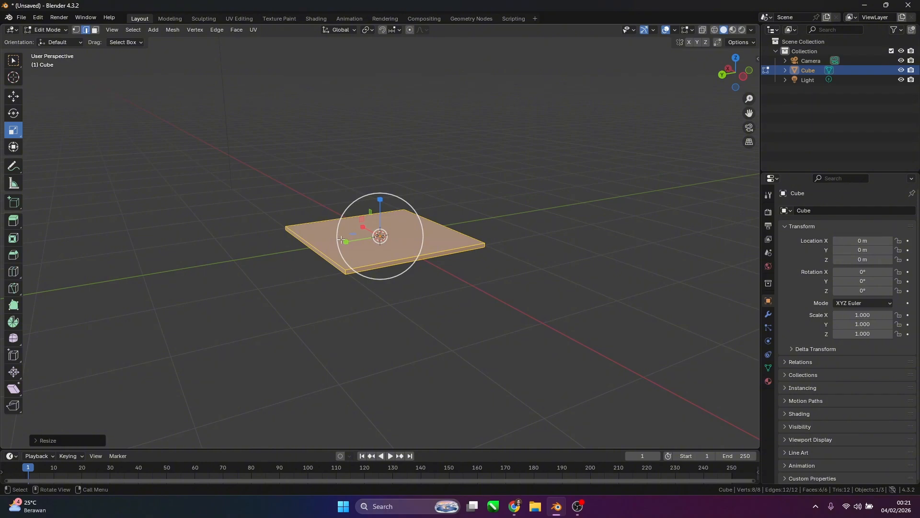
{"action": "middle_click_drag", "start_coordinate": [435, 206], "coordinate": [410, 186]}
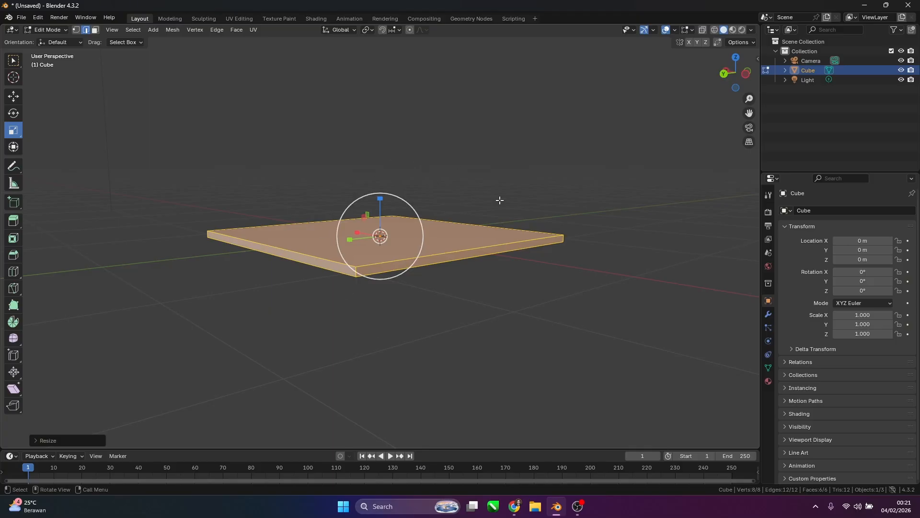
{"action": "middle_click_drag", "start_coordinate": [563, 244], "coordinate": [552, 273]}
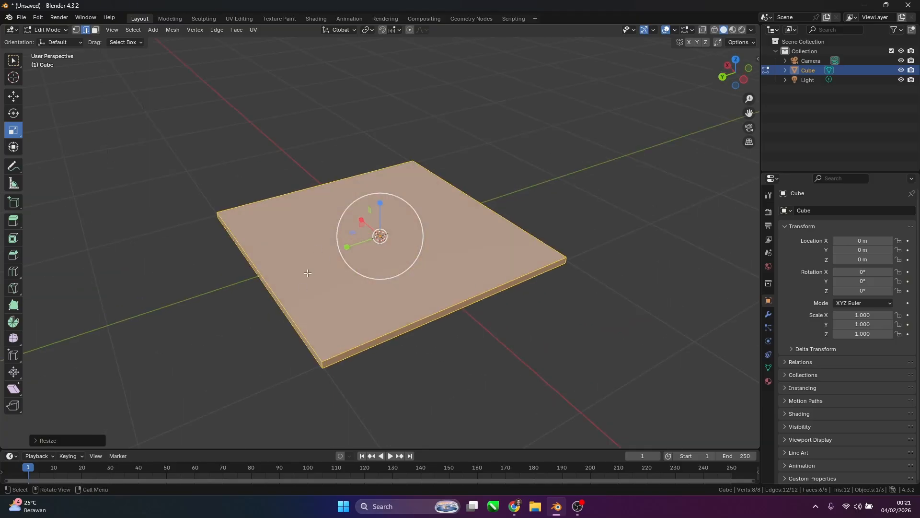
{"action": "middle_click_drag", "start_coordinate": [307, 273], "coordinate": [428, 199]}
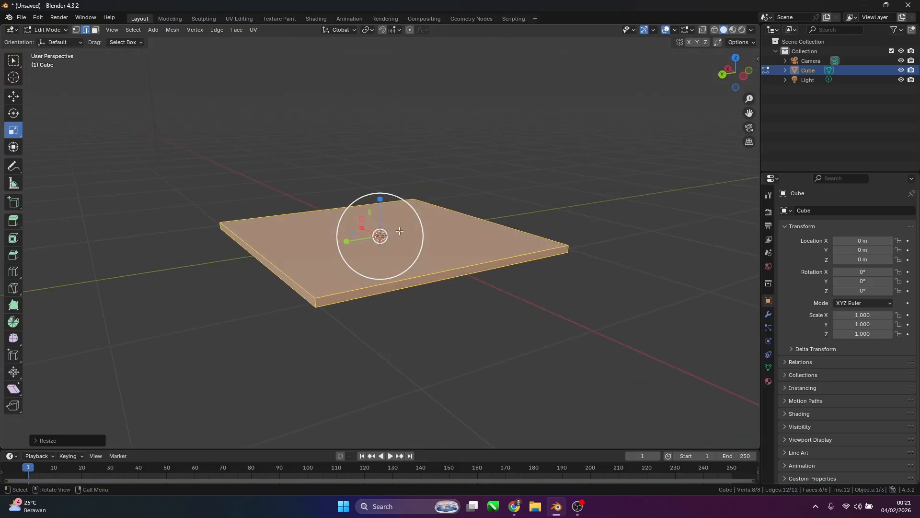
{"action": "middle_click_drag", "start_coordinate": [400, 231], "coordinate": [235, 241]}
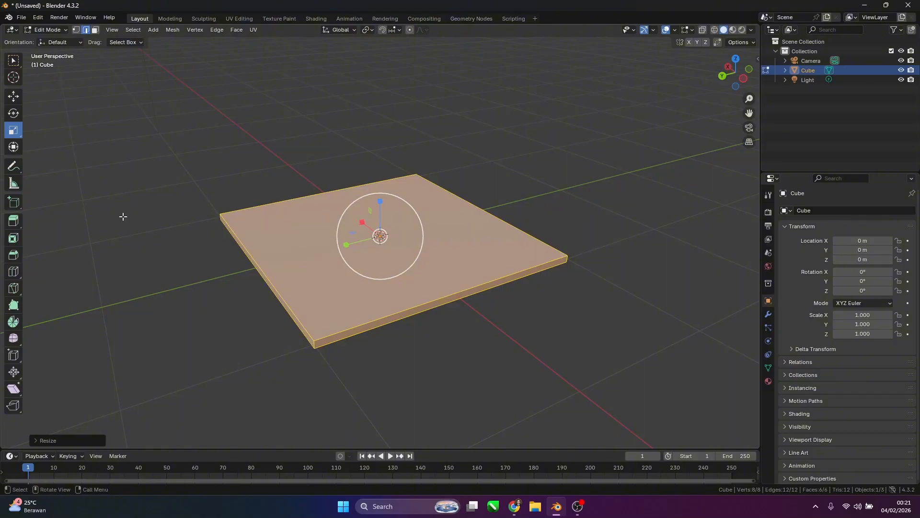
Select the slab's top face in face selection mode and inset it to leave a narrow, even border
{"action": "left_click", "coordinate": [13, 238]}
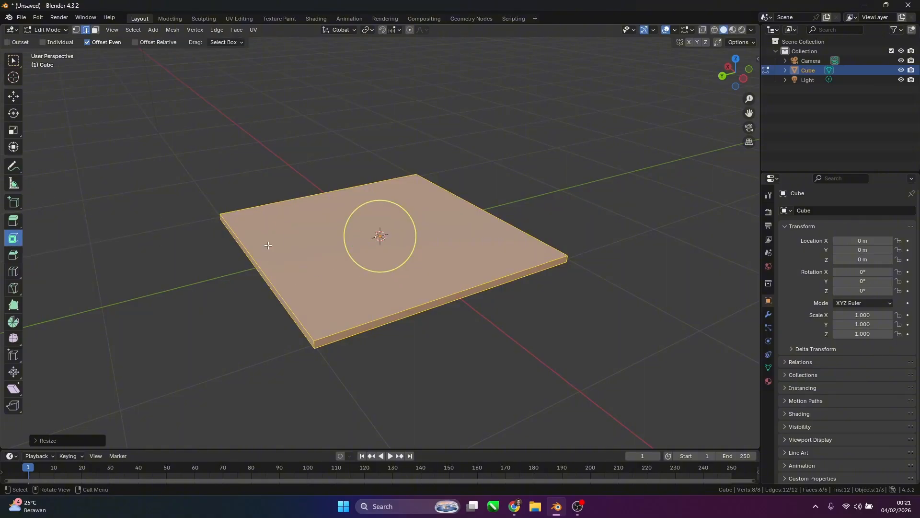
{"action": "middle_click_drag", "start_coordinate": [268, 244], "coordinate": [330, 244]}
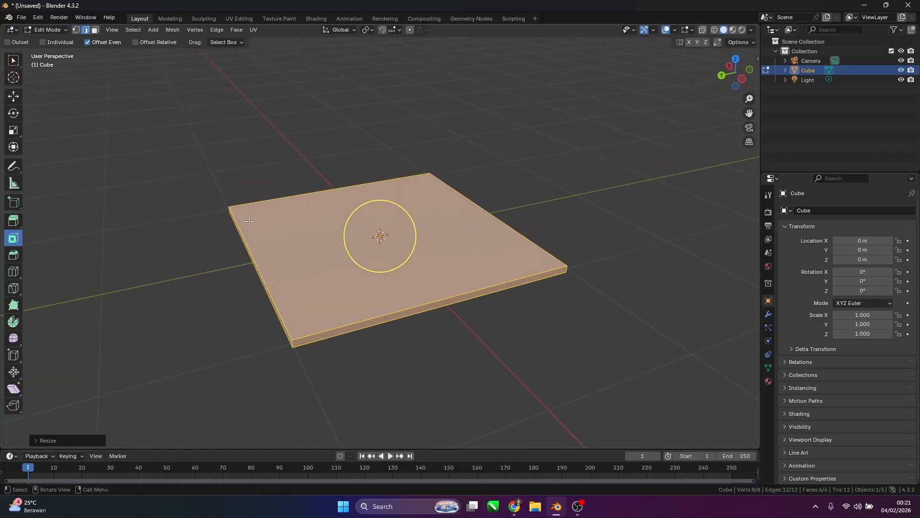
{"action": "left_click", "coordinate": [320, 294]}
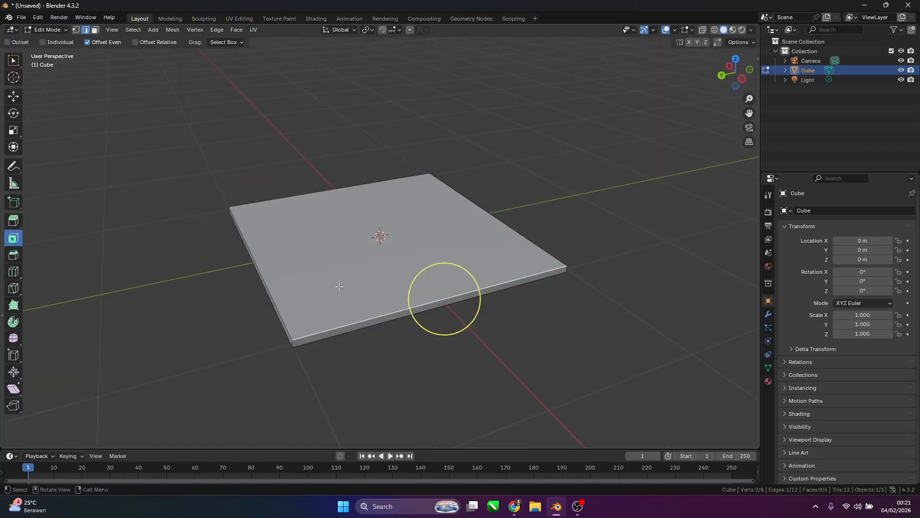
{"action": "left_click", "coordinate": [96, 29]}
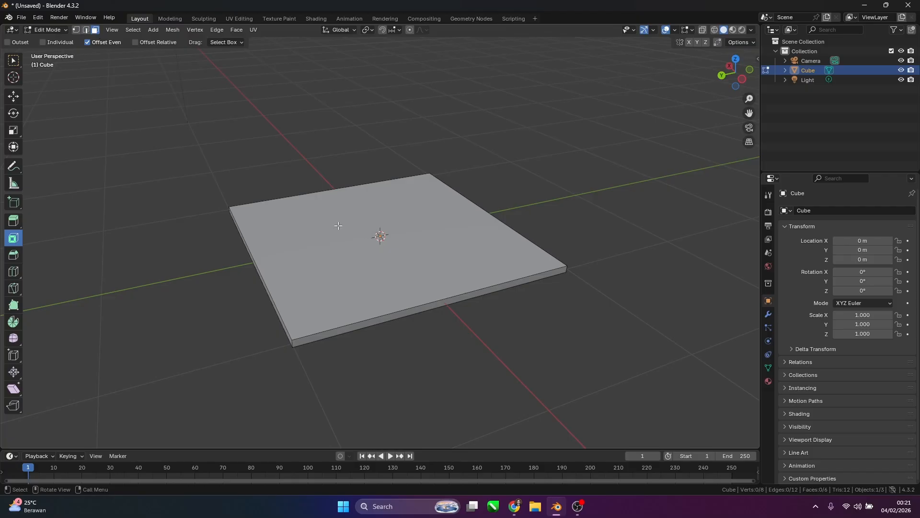
{"action": "left_click", "coordinate": [324, 246]}
{"action": "middle_click_drag", "start_coordinate": [331, 305], "coordinate": [366, 322]}
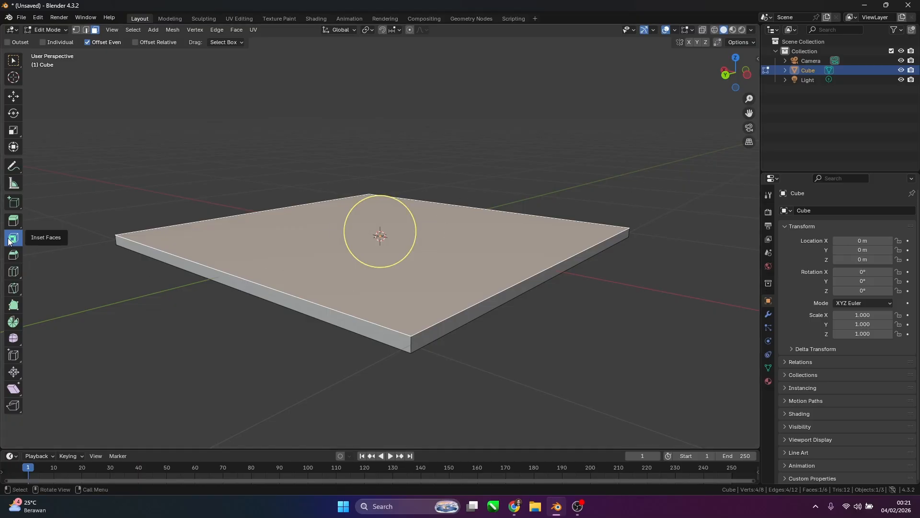
{"action": "middle_click_drag", "start_coordinate": [448, 227], "coordinate": [475, 212]}
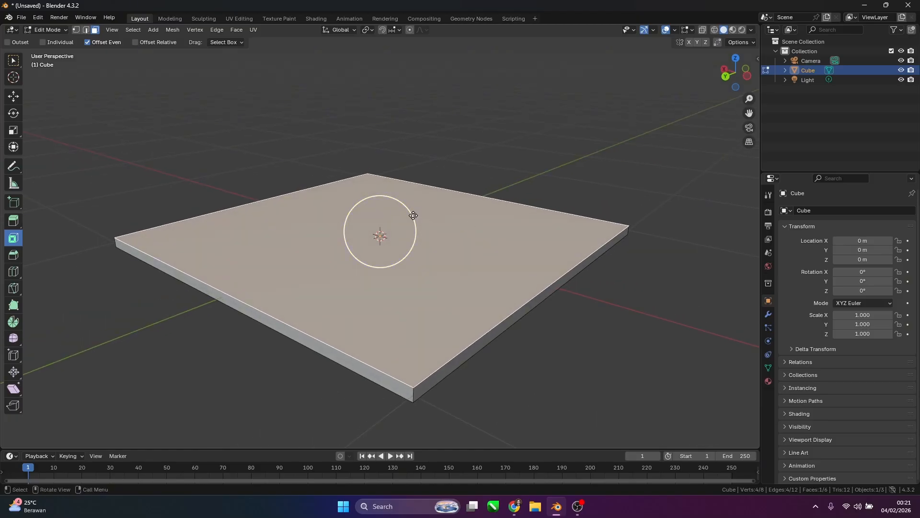
{"action": "left_click_drag", "start_coordinate": [412, 216], "coordinate": [377, 234]}
{"action": "scroll", "coordinate": [485, 250], "scroll_direction": "up", "scroll_amount": 3}
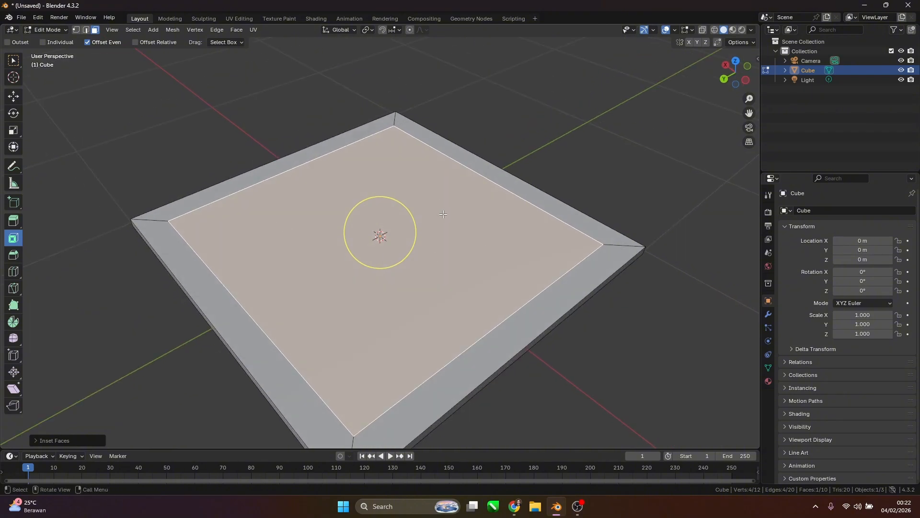
Try a second inset on the slab's inner top face and undo it
{"action": "left_click_drag", "start_coordinate": [412, 216], "coordinate": [200, 223]}
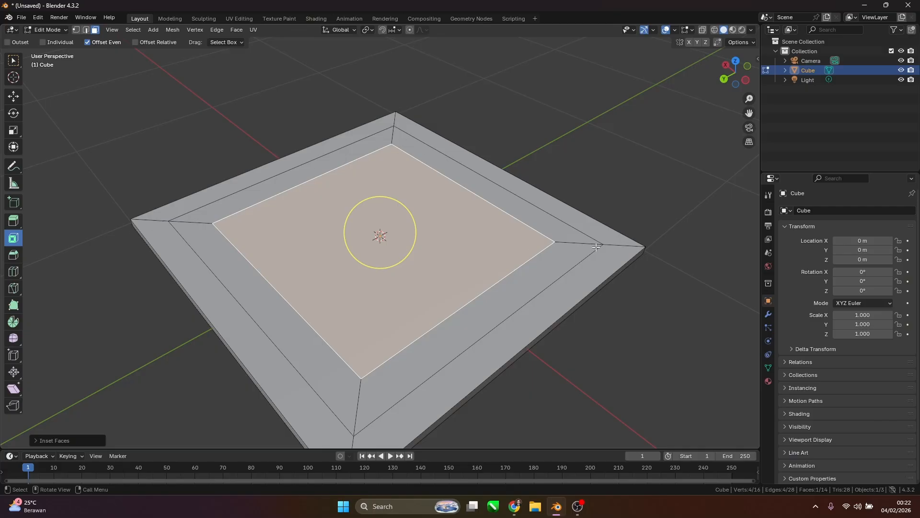
{"action": "key", "text": "ctrl+z"}
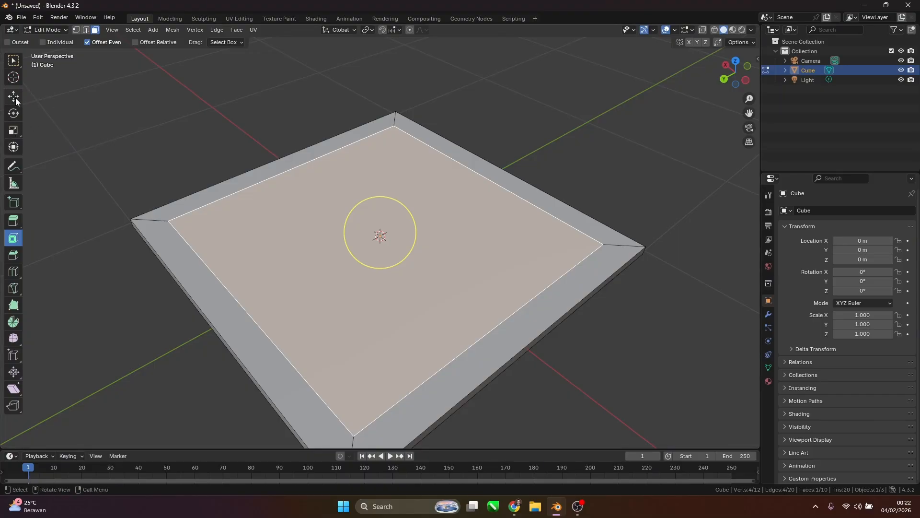
Scale the inset top face down evenly to a small square at the slab's centre
{"action": "left_click", "coordinate": [13, 132]}
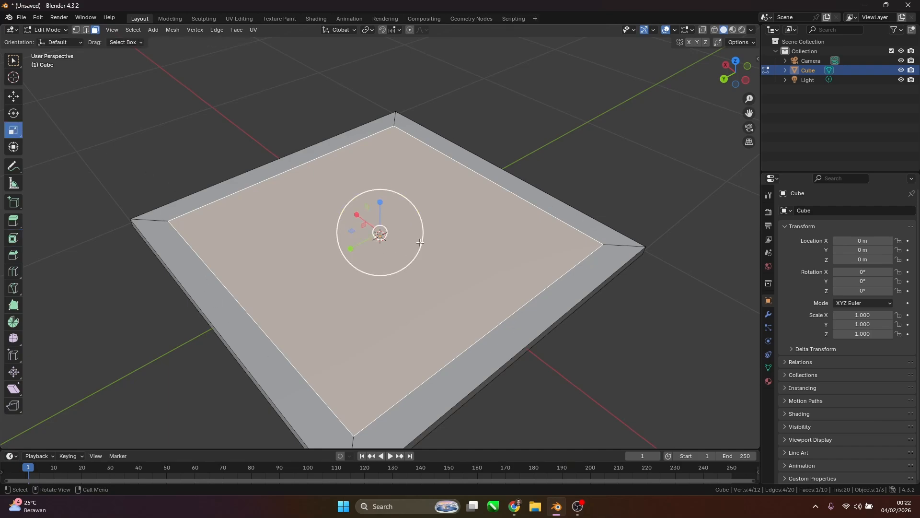
{"action": "left_click_drag", "start_coordinate": [423, 233], "coordinate": [380, 233]}
{"action": "middle_click_drag", "start_coordinate": [380, 233], "coordinate": [406, 191]}
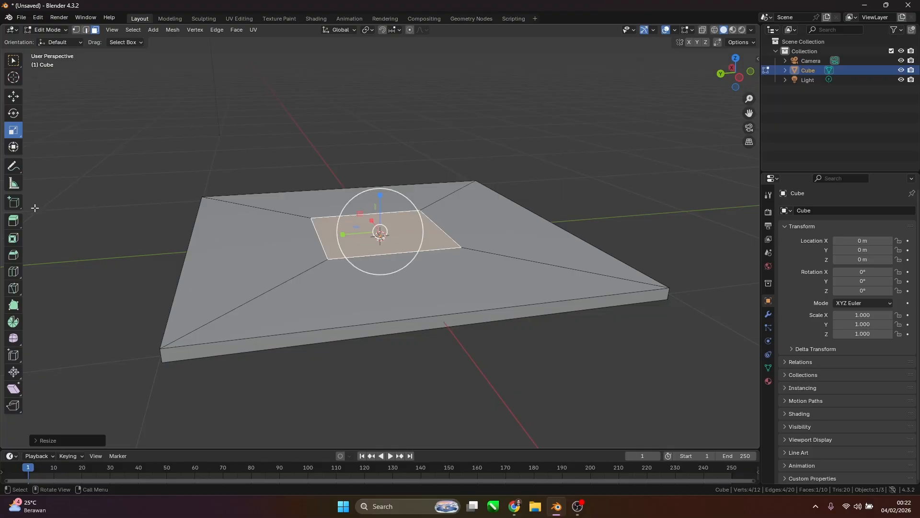
Extrude the small square face at the slab's centre upward into a block with the Extrude Region tool
{"action": "left_click", "coordinate": [14, 222]}
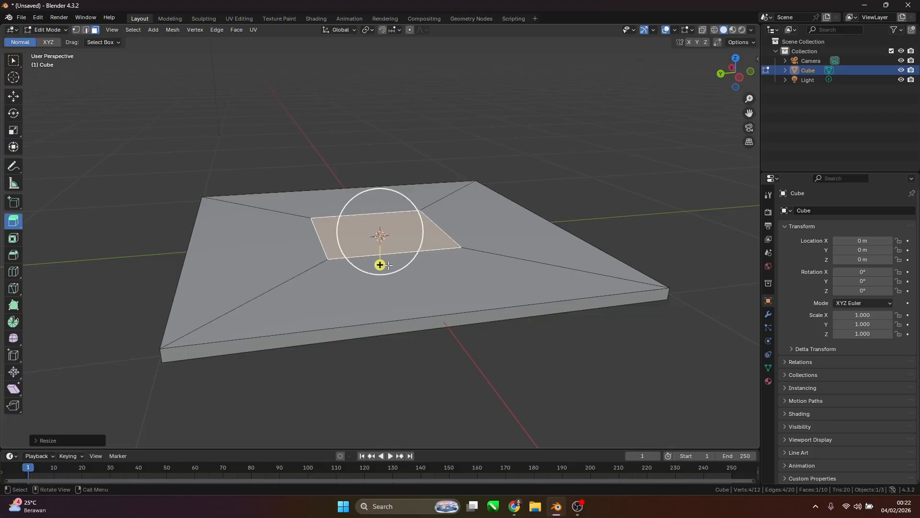
{"action": "left_click_drag", "start_coordinate": [380, 265], "coordinate": [390, 150]}
{"action": "middle_click_drag", "start_coordinate": [484, 150], "coordinate": [528, 166]}
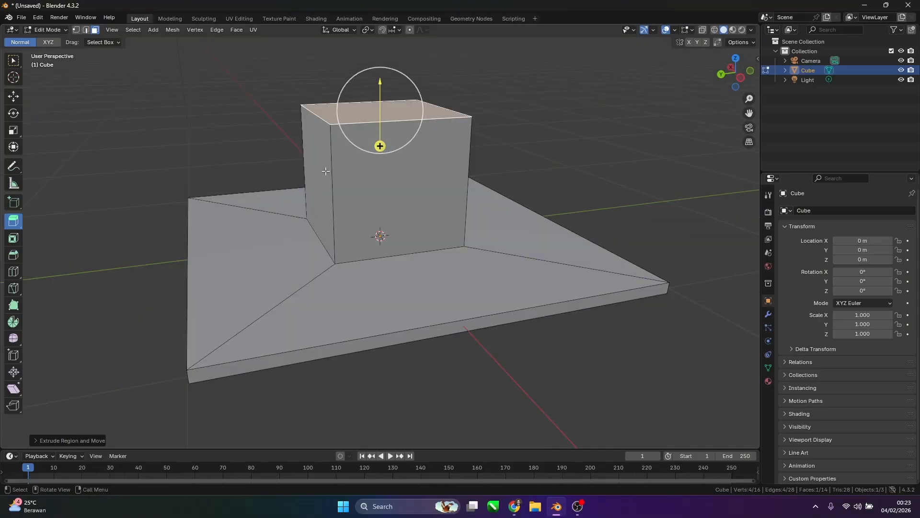
Scale the block's top face up evenly so its sides flare outward into an inverted pyramid shape
{"action": "left_click", "coordinate": [13, 130]}
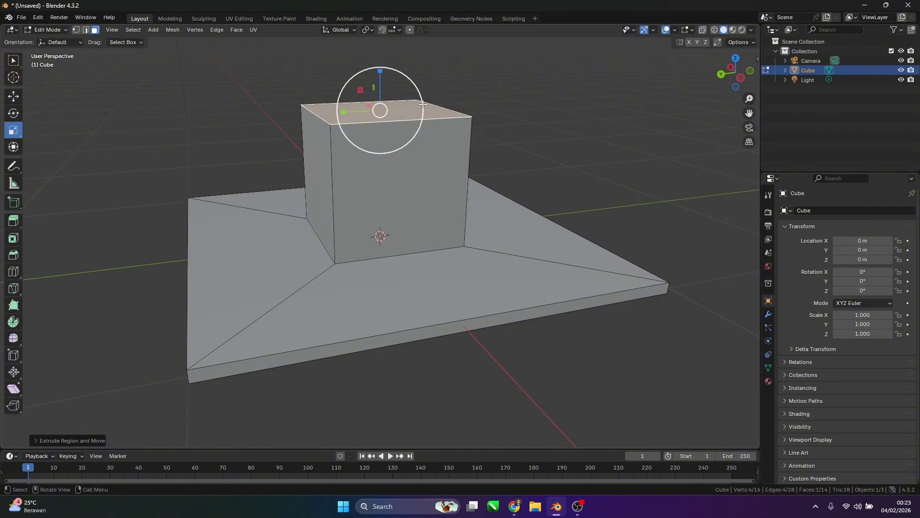
{"action": "left_click_drag", "start_coordinate": [424, 107], "coordinate": [489, 94]}
{"action": "middle_click_drag", "start_coordinate": [469, 207], "coordinate": [425, 192]}
{"action": "scroll", "coordinate": [437, 192], "scroll_direction": "down", "scroll_amount": 3}
{"action": "scroll", "coordinate": [424, 171], "scroll_direction": "up", "scroll_amount": 2}
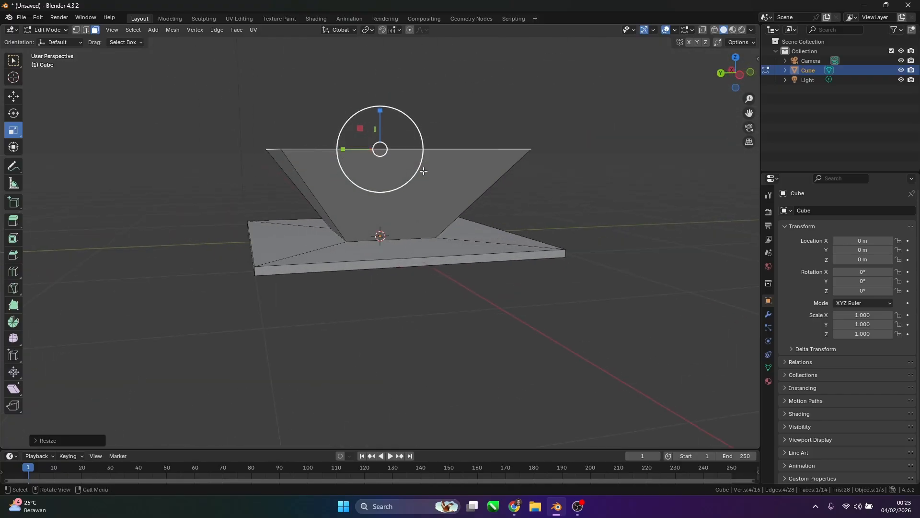
Check the Monas reference picture in Chrome, return to Blender and extrude the flared top face up slightly as a thin rim
{"action": "left_click", "coordinate": [514, 506]}
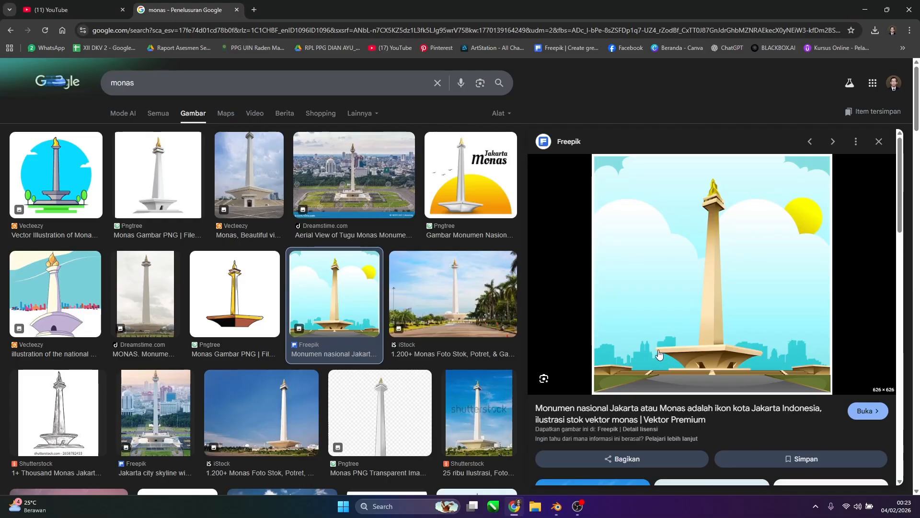
{"action": "left_click", "coordinate": [557, 506]}
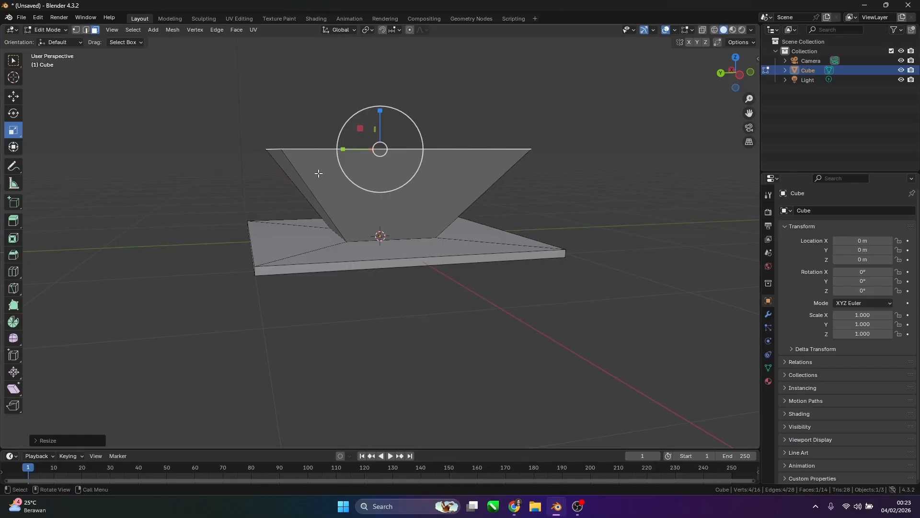
{"action": "middle_click_drag", "start_coordinate": [319, 173], "coordinate": [320, 190]}
{"action": "left_click", "coordinate": [13, 221]}
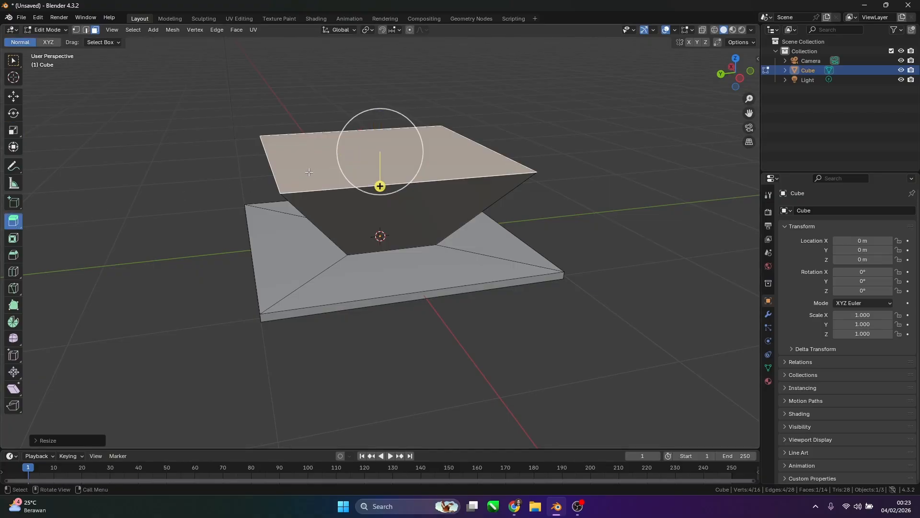
{"action": "left_click_drag", "start_coordinate": [379, 186], "coordinate": [381, 175]}
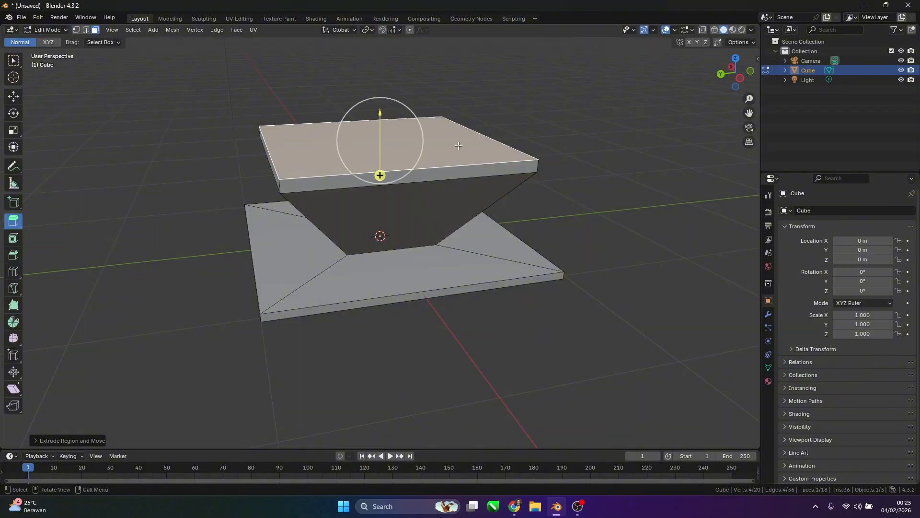
{"action": "middle_click_drag", "start_coordinate": [381, 174], "coordinate": [303, 142]}
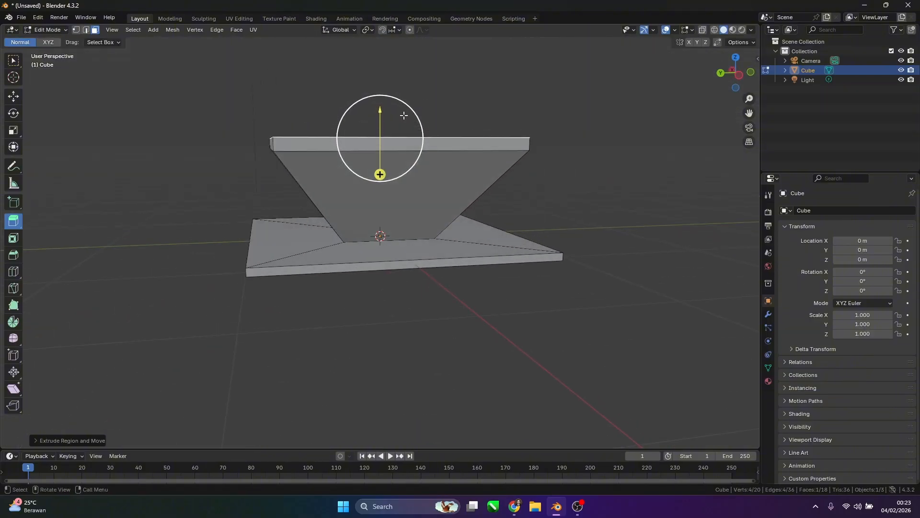
Compare with the Monas picture in Chrome, return to Blender and scale the rim's top face slightly larger so its sides slant outward
{"action": "left_click", "coordinate": [515, 506]}
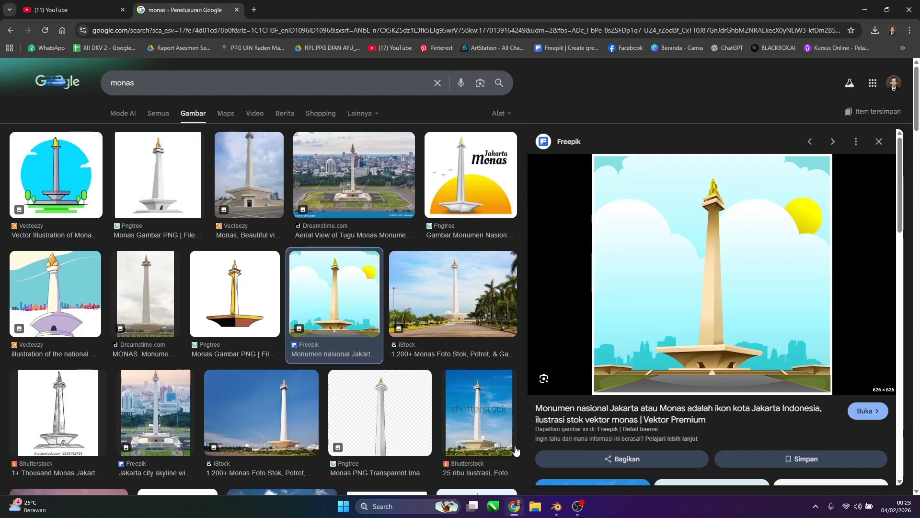
{"action": "left_click", "coordinate": [552, 509]}
{"action": "middle_click_drag", "start_coordinate": [283, 125], "coordinate": [280, 133]}
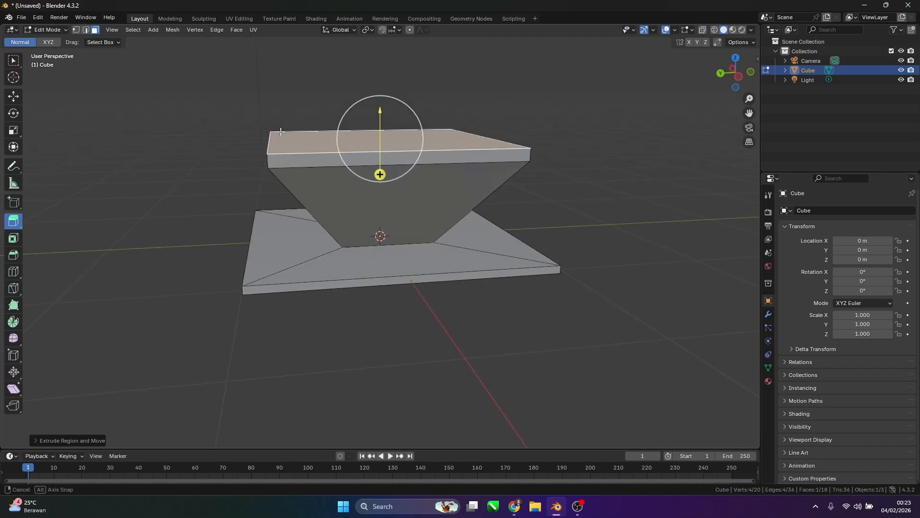
{"action": "left_click", "coordinate": [13, 133]}
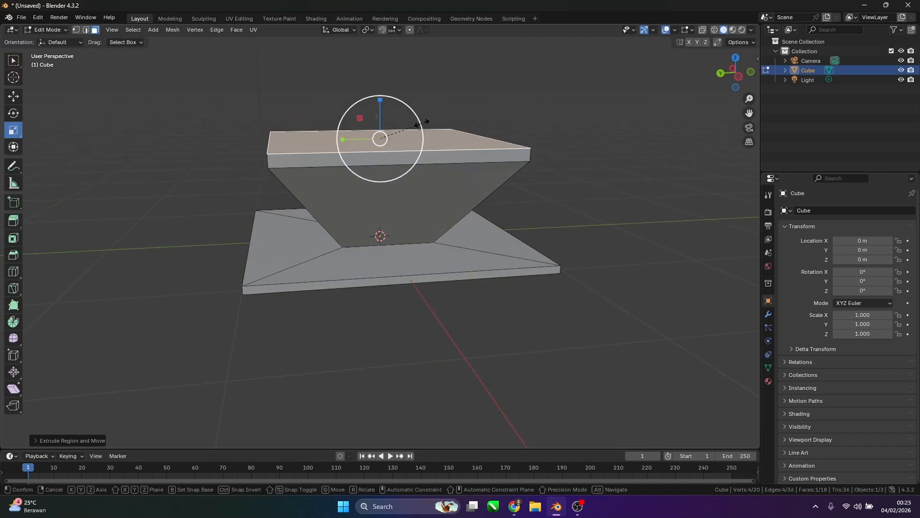
{"action": "left_click_drag", "start_coordinate": [420, 124], "coordinate": [424, 125]}
{"action": "middle_click_drag", "start_coordinate": [444, 176], "coordinate": [441, 105]}
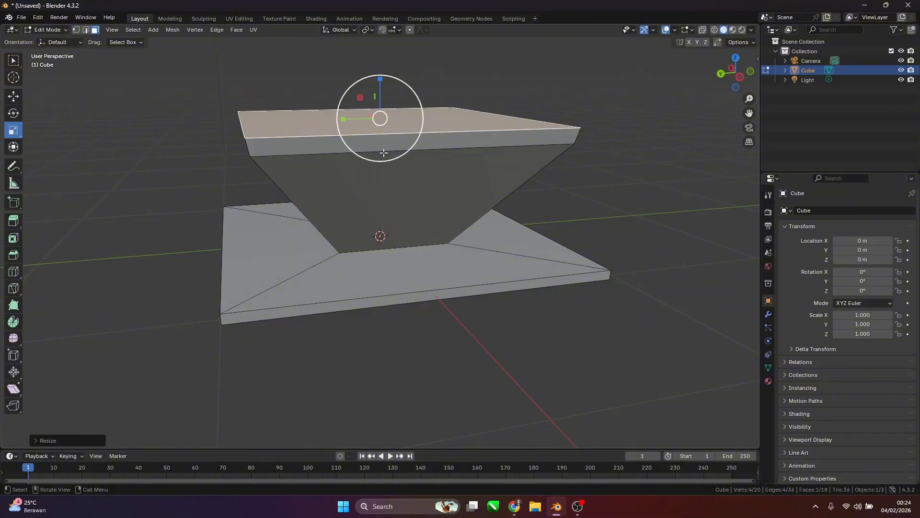
Centre the view on the selected top face and examine the flared base up close and from another side
{"action": "scroll", "coordinate": [398, 148], "scroll_direction": "up", "scroll_amount": 4}
{"action": "scroll", "coordinate": [399, 148], "scroll_direction": "down", "scroll_amount": 4}
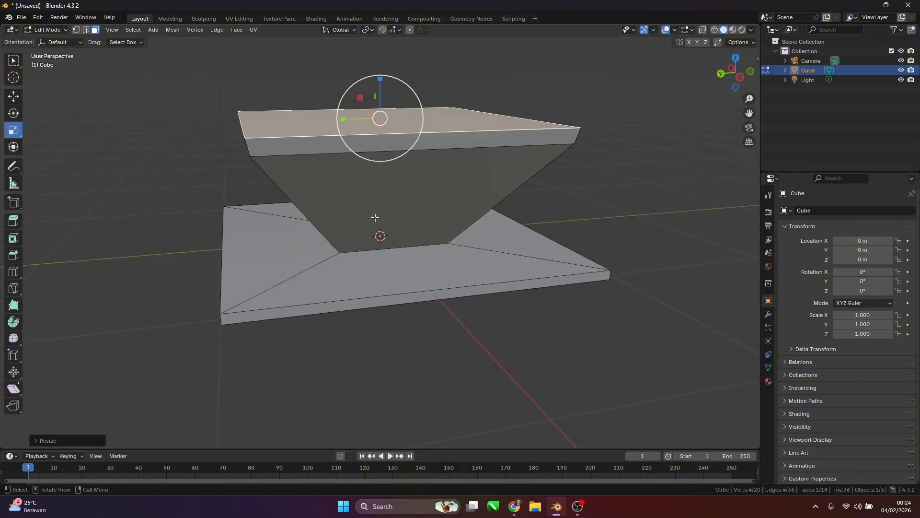
{"action": "scroll", "coordinate": [376, 207], "scroll_direction": "up", "scroll_amount": 5}
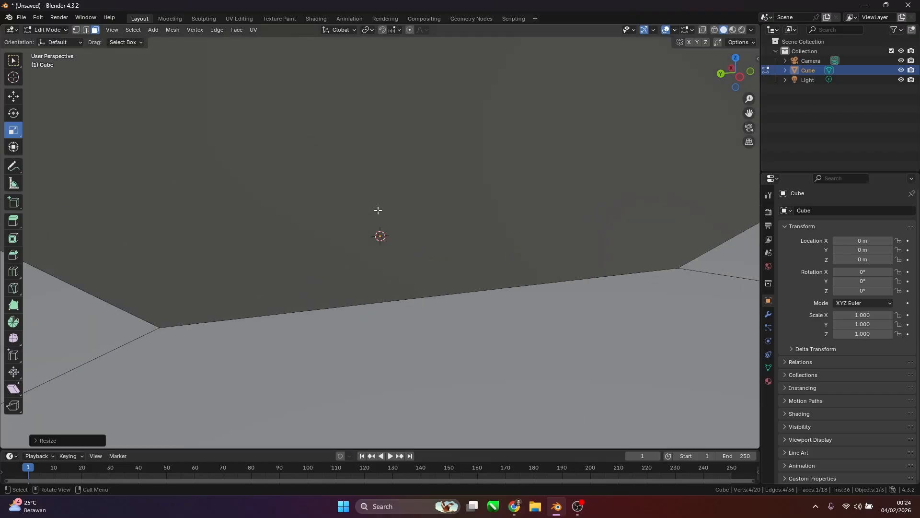
{"action": "scroll", "coordinate": [378, 210], "scroll_direction": "down", "scroll_amount": 5}
{"action": "scroll", "coordinate": [376, 208], "scroll_direction": "up", "scroll_amount": 5}
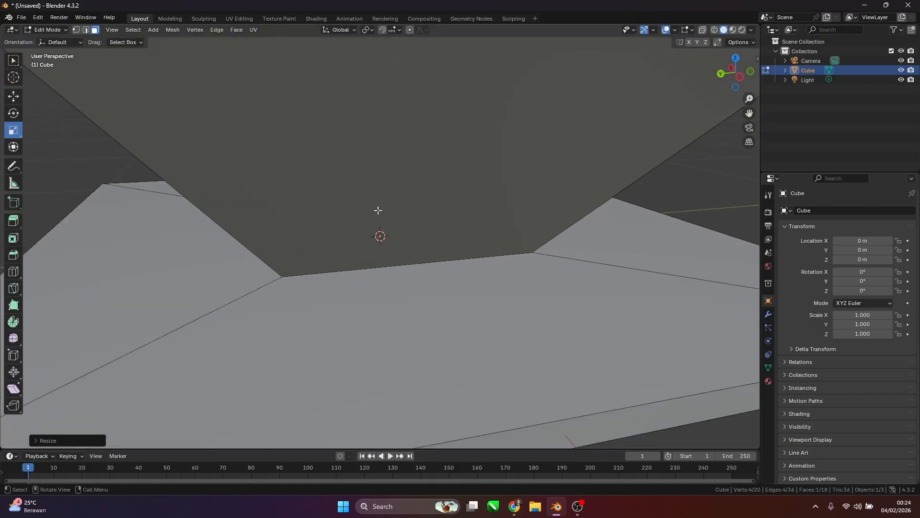
{"action": "scroll", "coordinate": [376, 207], "scroll_direction": "down", "scroll_amount": 5}
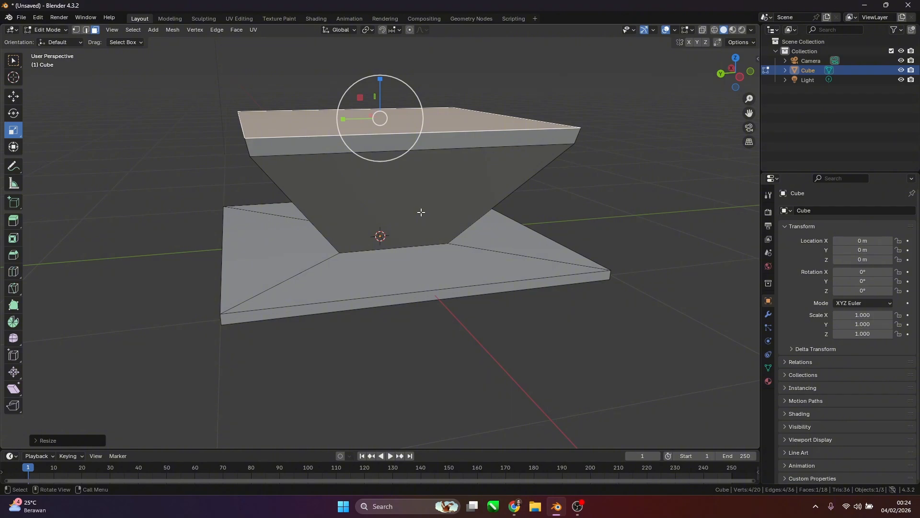
{"action": "key", "text": "KP_Decimal"}
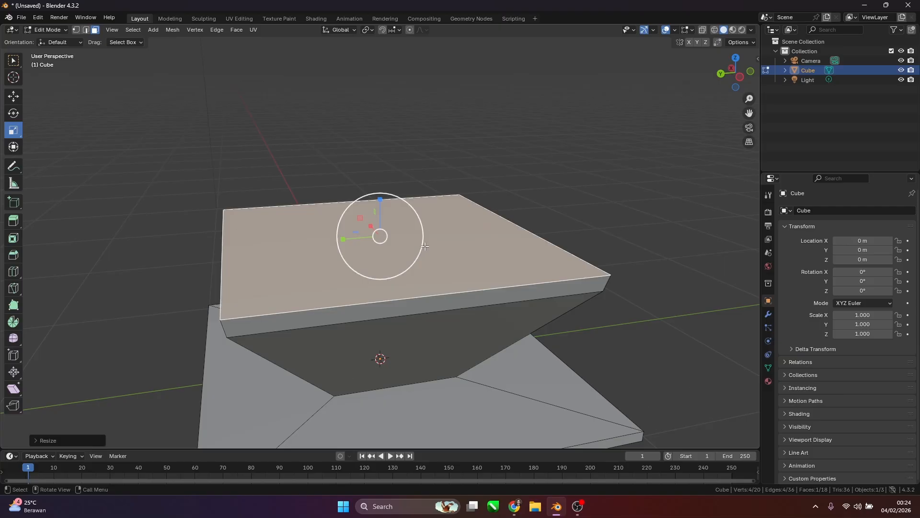
{"action": "scroll", "coordinate": [245, 200], "scroll_direction": "up", "scroll_amount": 4}
{"action": "scroll", "coordinate": [401, 171], "scroll_direction": "down", "scroll_amount": 5}
{"action": "middle_click_drag", "start_coordinate": [347, 247], "coordinate": [257, 204]}
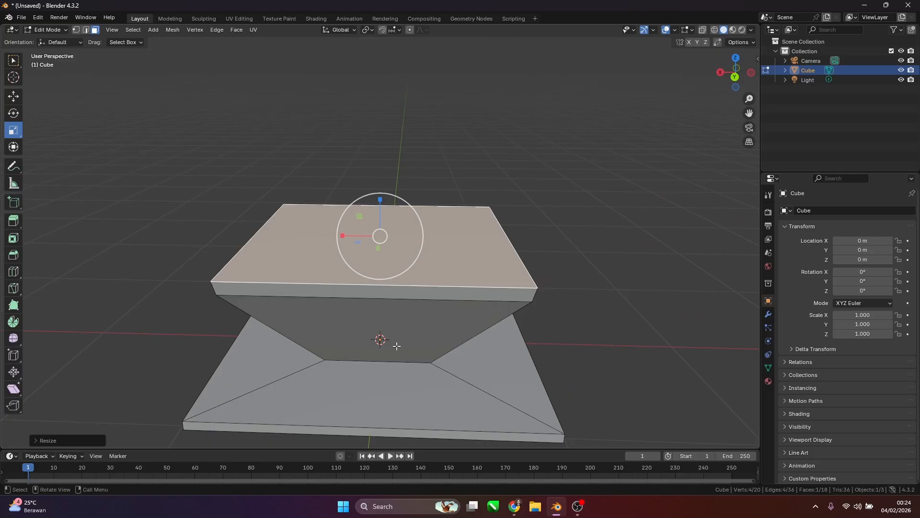
{"action": "middle_click_drag", "start_coordinate": [415, 239], "coordinate": [408, 238]}
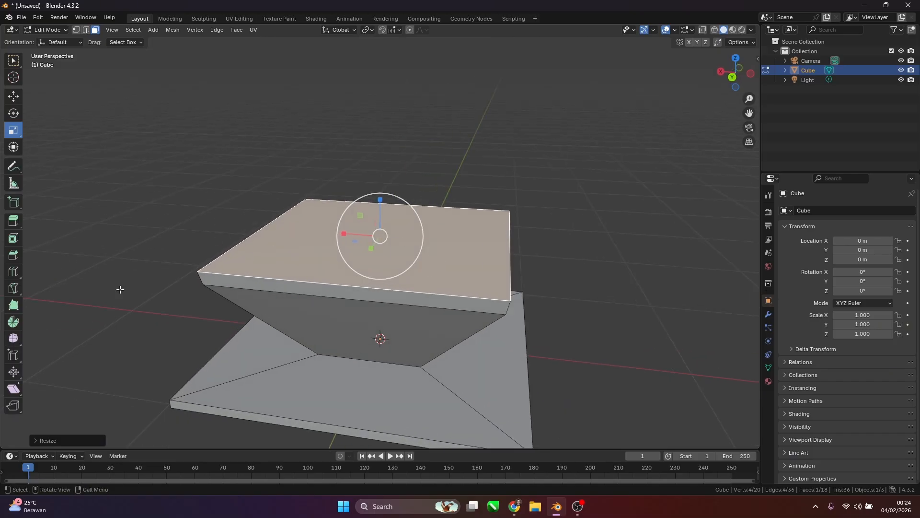
Consult the Monas picture in Chrome, return to Blender and extrude the rim's top face up by a very thin layer
{"action": "left_click", "coordinate": [13, 220]}
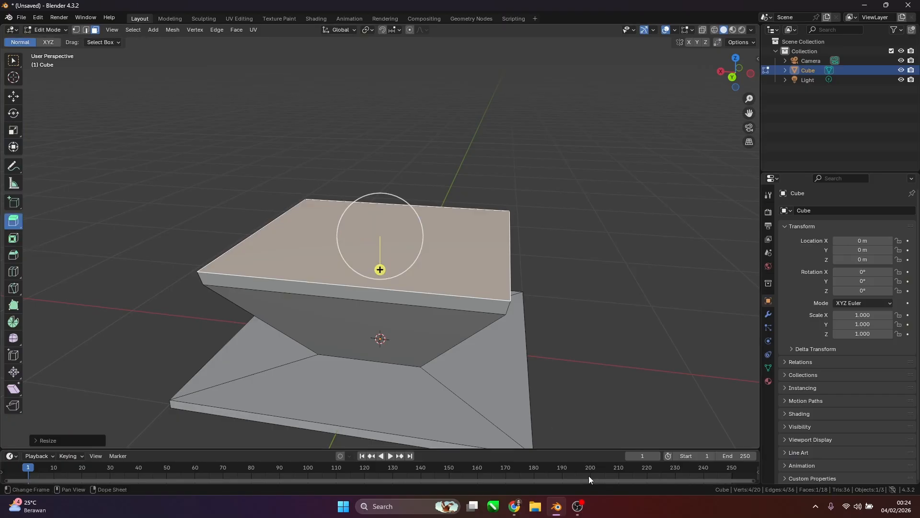
{"action": "left_click", "coordinate": [514, 506]}
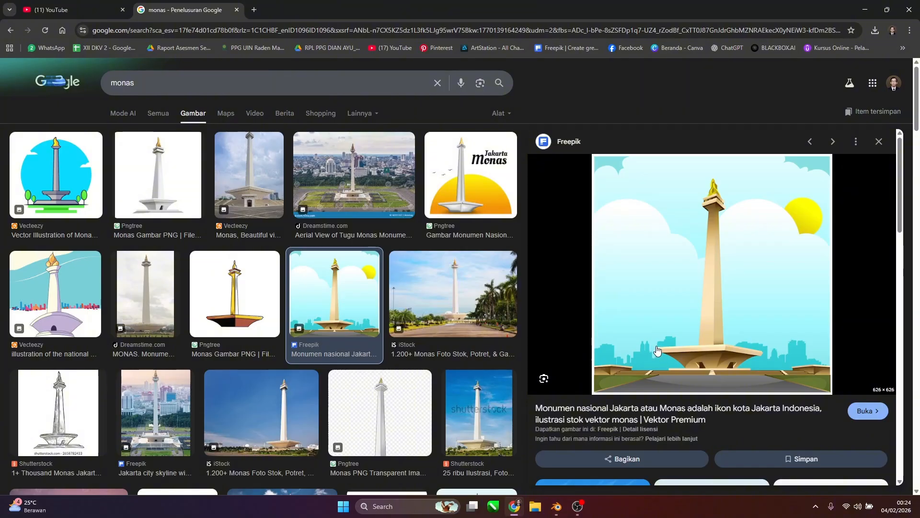
{"action": "key", "text": "alt+Tab"}
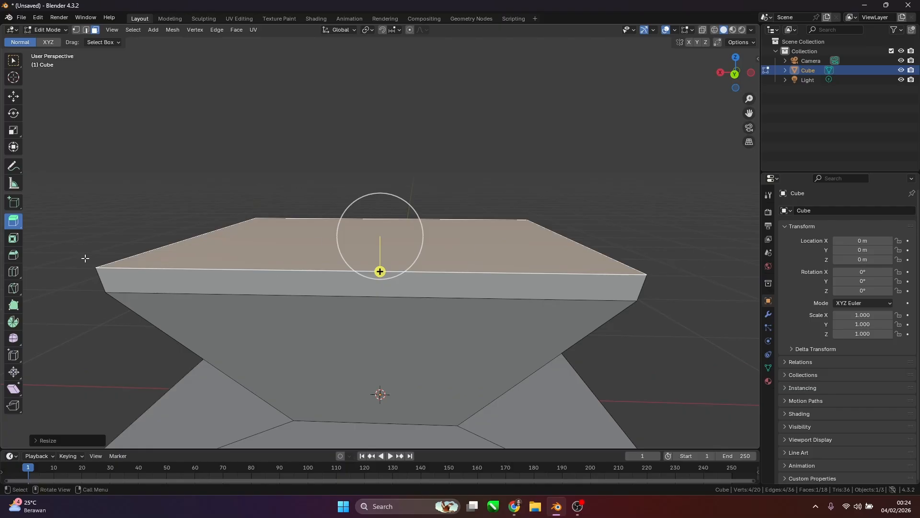
{"action": "left_click_drag", "start_coordinate": [378, 269], "coordinate": [383, 263]}
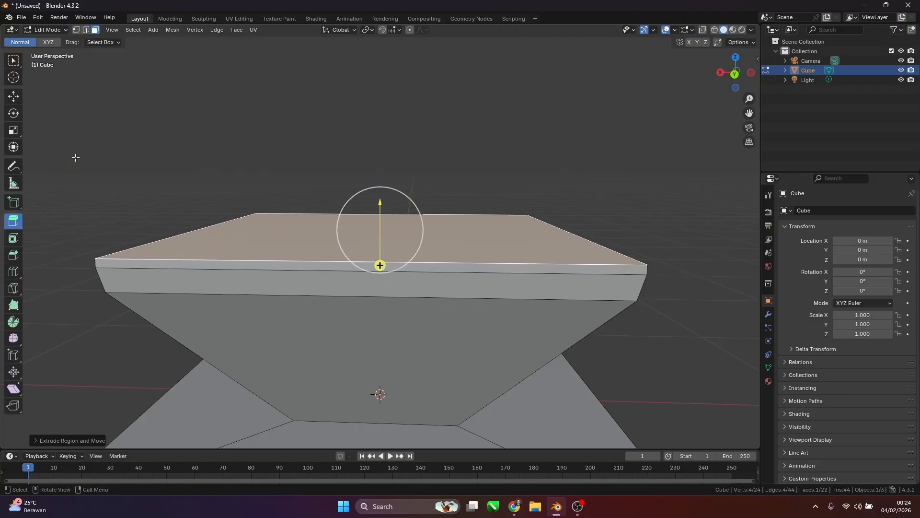
Scale the thin layer's top face down slightly so the platform's upper edge slopes inward
{"action": "left_click", "coordinate": [13, 130]}
{"action": "left_click_drag", "start_coordinate": [412, 206], "coordinate": [418, 205]}
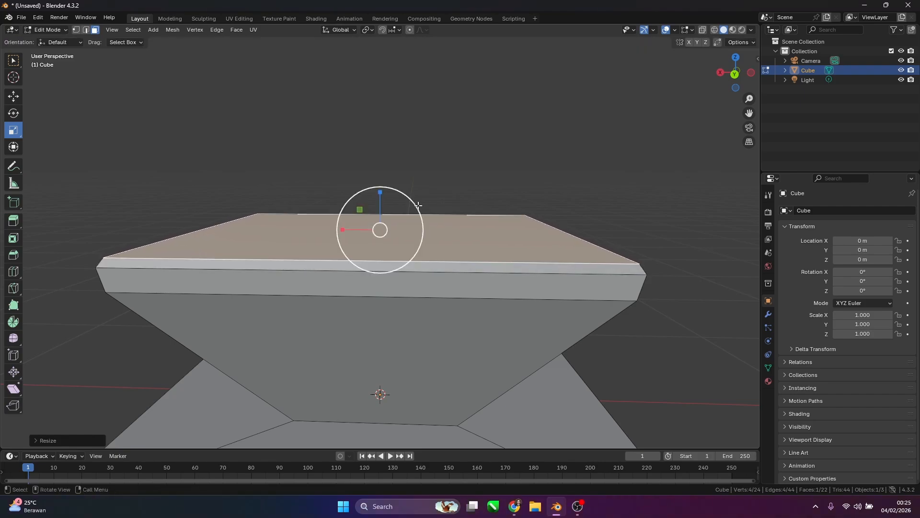
{"action": "middle_click_drag", "start_coordinate": [418, 205], "coordinate": [512, 192]}
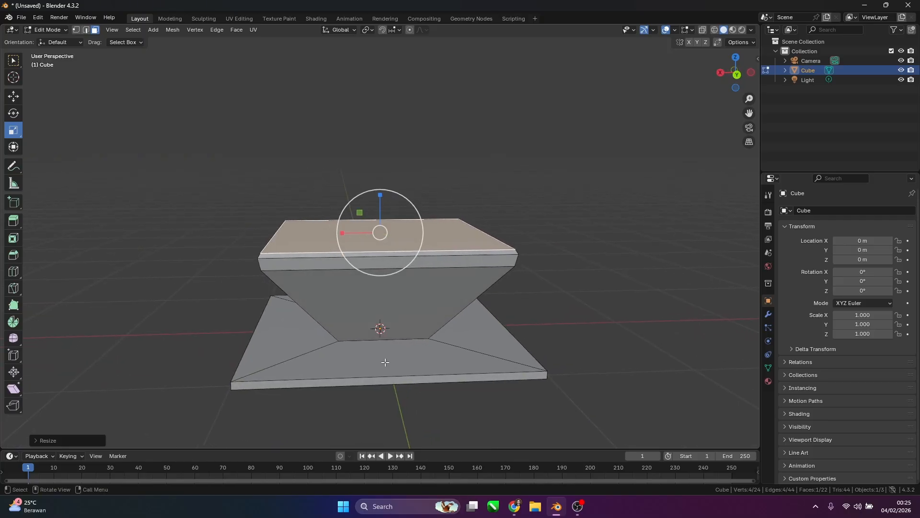
{"action": "middle_click_drag", "start_coordinate": [375, 247], "coordinate": [368, 283]}
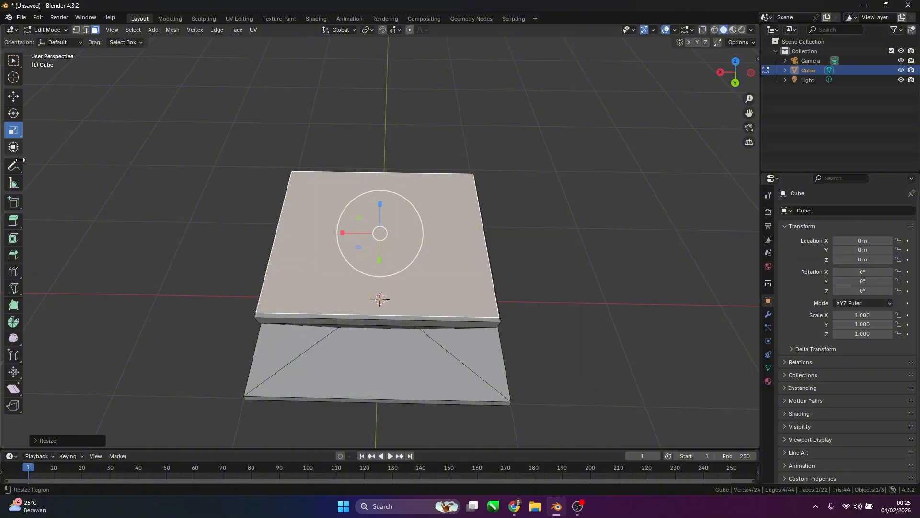
Inset the platform's top face to leave a wide, even border around a smaller central face
{"action": "left_click", "coordinate": [14, 238]}
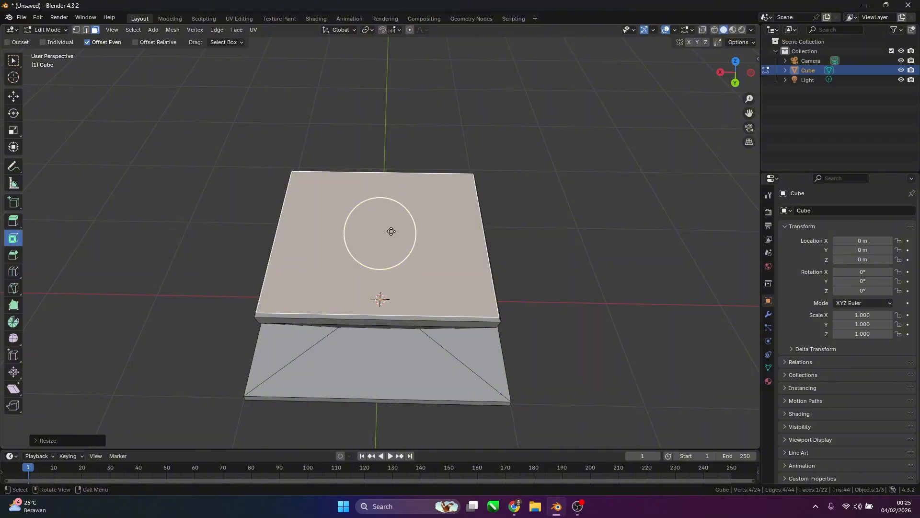
{"action": "middle_click_drag", "start_coordinate": [392, 229], "coordinate": [405, 208]}
{"action": "scroll", "coordinate": [407, 229], "scroll_direction": "up", "scroll_amount": 3}
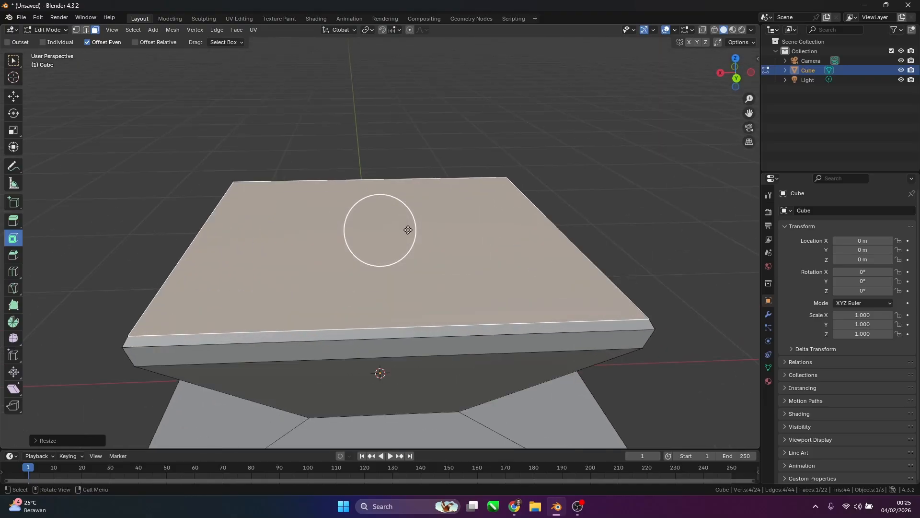
{"action": "scroll", "coordinate": [408, 218], "scroll_direction": "down", "scroll_amount": 3}
{"action": "scroll", "coordinate": [407, 216], "scroll_direction": "up", "scroll_amount": 3}
{"action": "scroll", "coordinate": [407, 215], "scroll_direction": "down", "scroll_amount": 4}
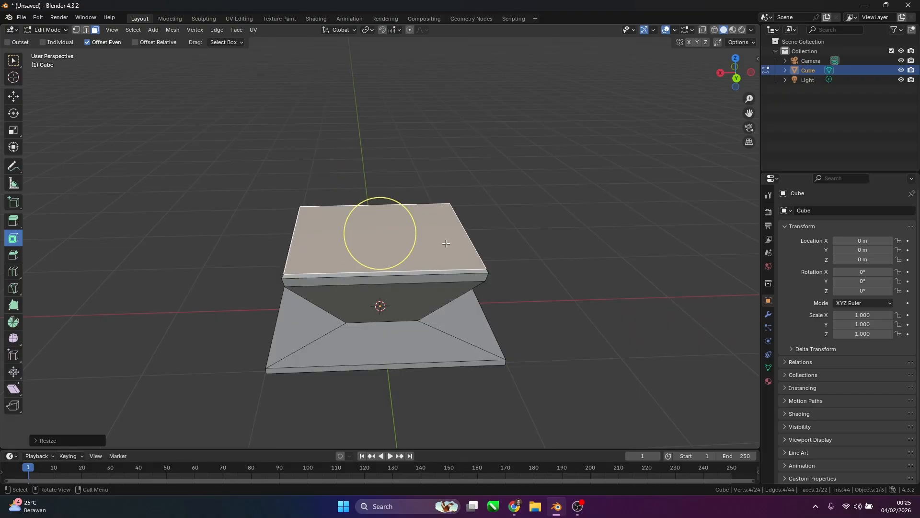
{"action": "scroll", "coordinate": [418, 230], "scroll_direction": "down", "scroll_amount": 3}
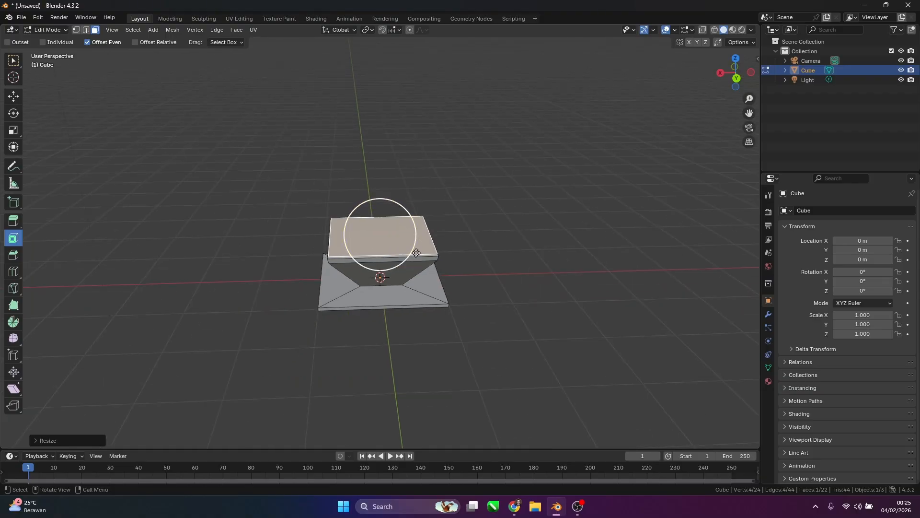
{"action": "scroll", "coordinate": [410, 243], "scroll_direction": "up", "scroll_amount": 4}
{"action": "scroll", "coordinate": [407, 230], "scroll_direction": "down", "scroll_amount": 3}
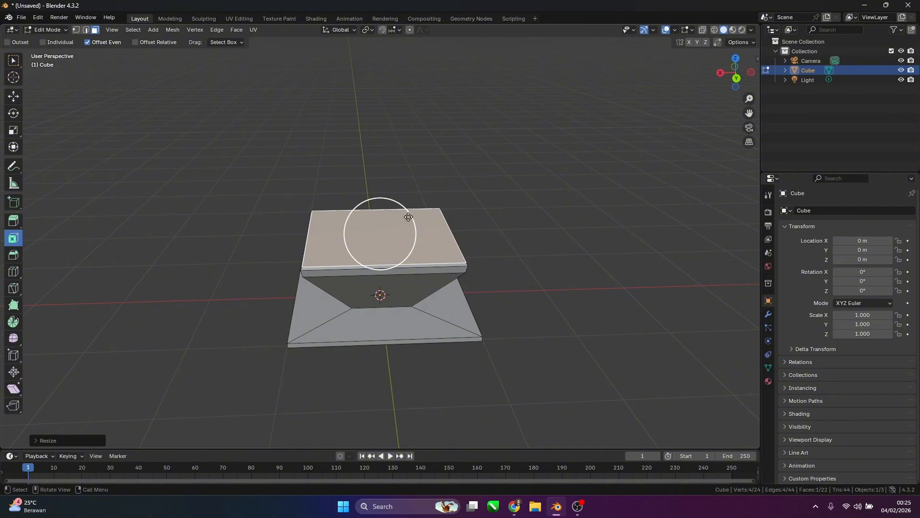
{"action": "left_click_drag", "start_coordinate": [411, 217], "coordinate": [378, 235]}
{"action": "middle_click_drag", "start_coordinate": [481, 236], "coordinate": [482, 265]}
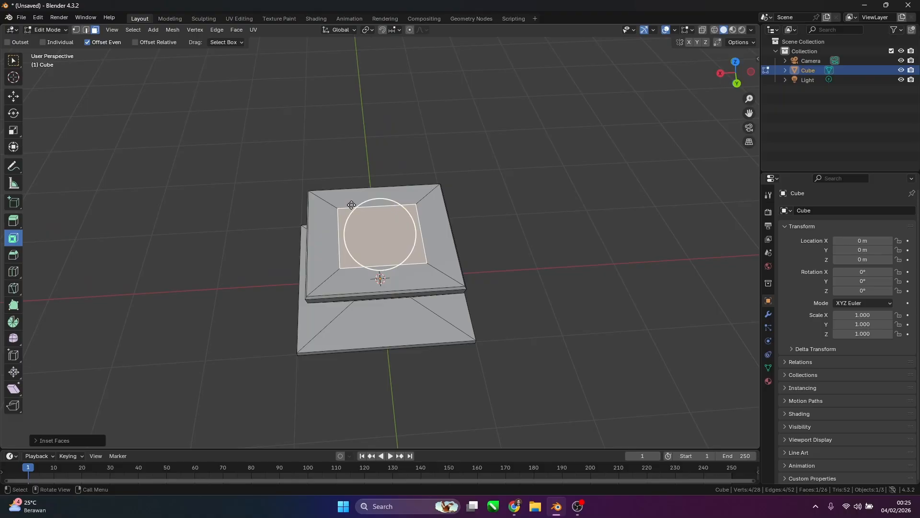
Scale the platform's central inset face down to a smaller square as the footprint for the column
{"action": "scroll", "coordinate": [408, 264], "scroll_direction": "up", "scroll_amount": 1}
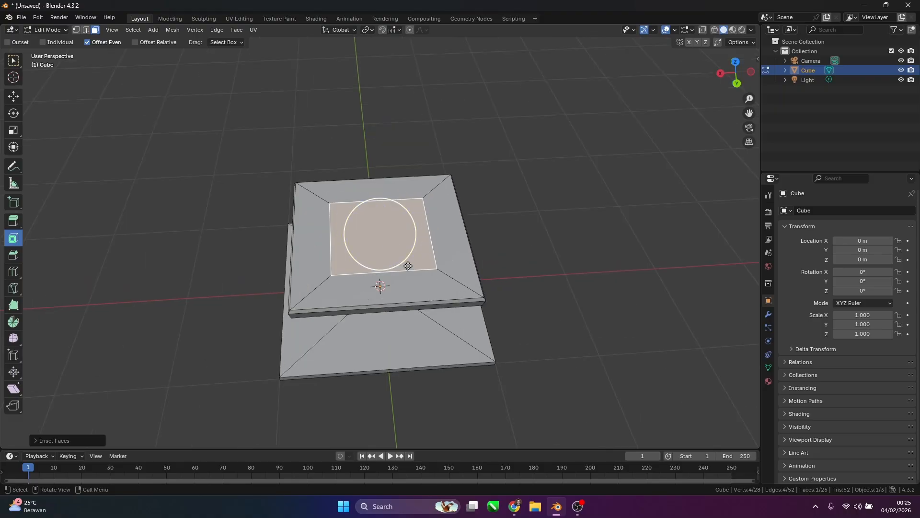
{"action": "left_click", "coordinate": [15, 132]}
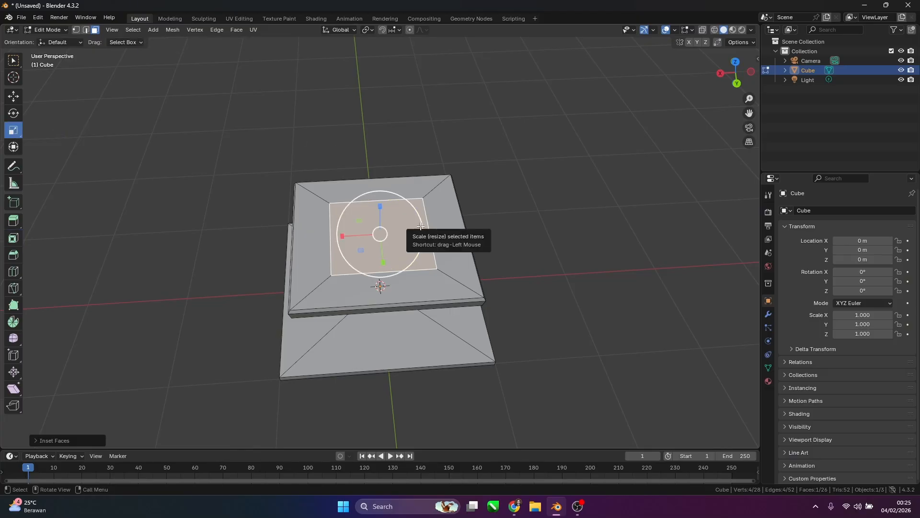
{"action": "left_click_drag", "start_coordinate": [421, 226], "coordinate": [403, 224]}
{"action": "middle_click_drag", "start_coordinate": [402, 224], "coordinate": [422, 206]}
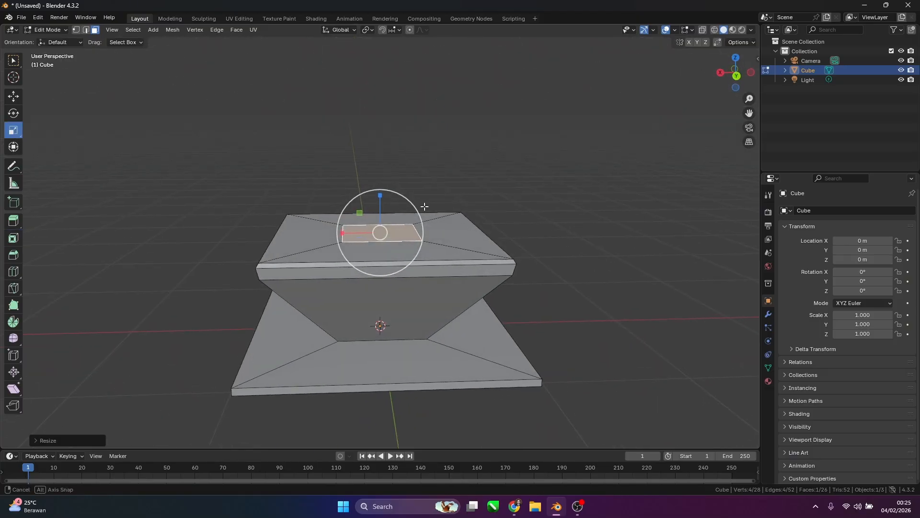
Extrude the small central face upward into a tall column rising from the platform
{"action": "left_click", "coordinate": [13, 221]}
{"action": "scroll", "coordinate": [418, 243], "scroll_direction": "down", "scroll_amount": 3}
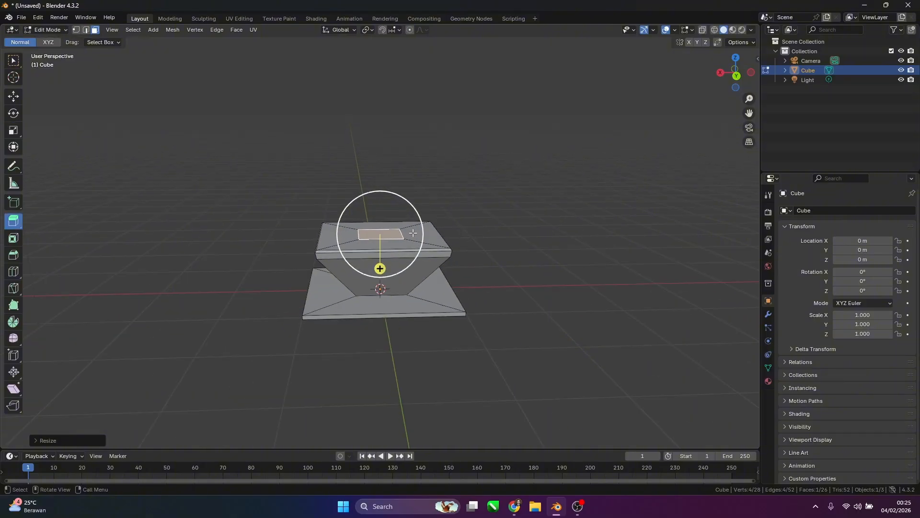
{"action": "middle_click_drag", "start_coordinate": [413, 232], "coordinate": [411, 214]}
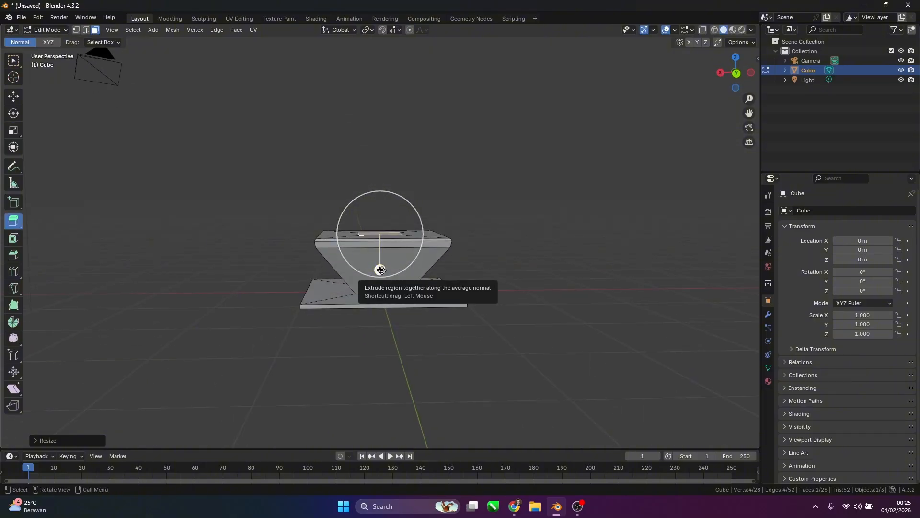
{"action": "left_click_drag", "start_coordinate": [382, 269], "coordinate": [386, 95]}
{"action": "scroll", "coordinate": [386, 94], "scroll_direction": "down", "scroll_amount": 3}
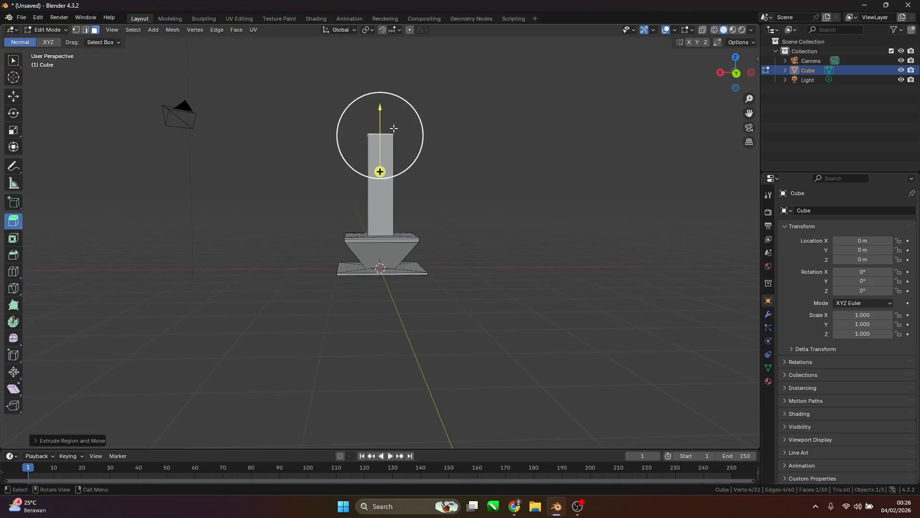
{"action": "middle_click_drag", "start_coordinate": [393, 128], "coordinate": [402, 158]}
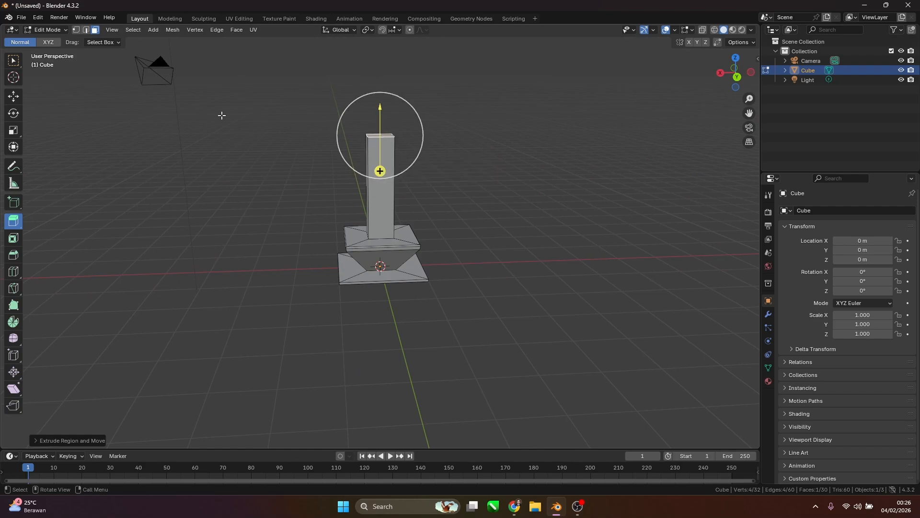
Undo a trial second extrusion on the column and move its top face up along Z to lengthen the shaft
{"action": "left_click_drag", "start_coordinate": [381, 171], "coordinate": [382, 139]}
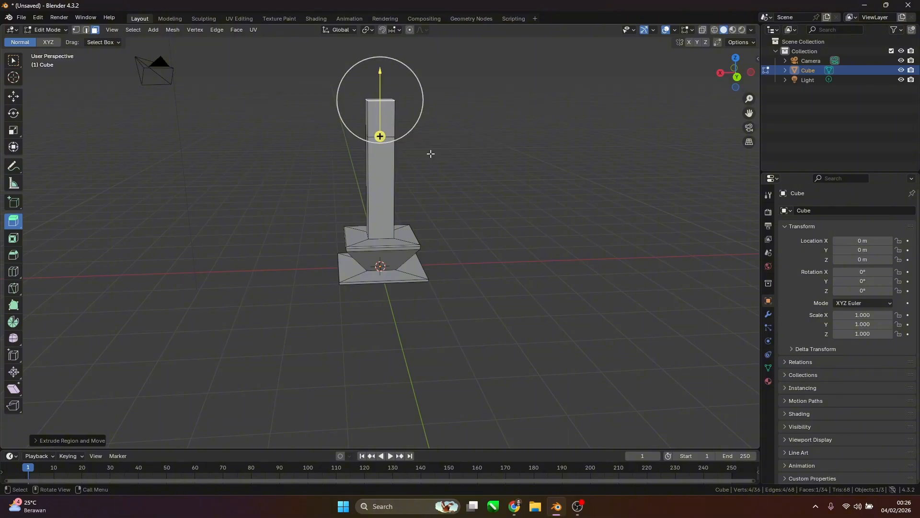
{"action": "key", "text": "ctrl+z"}
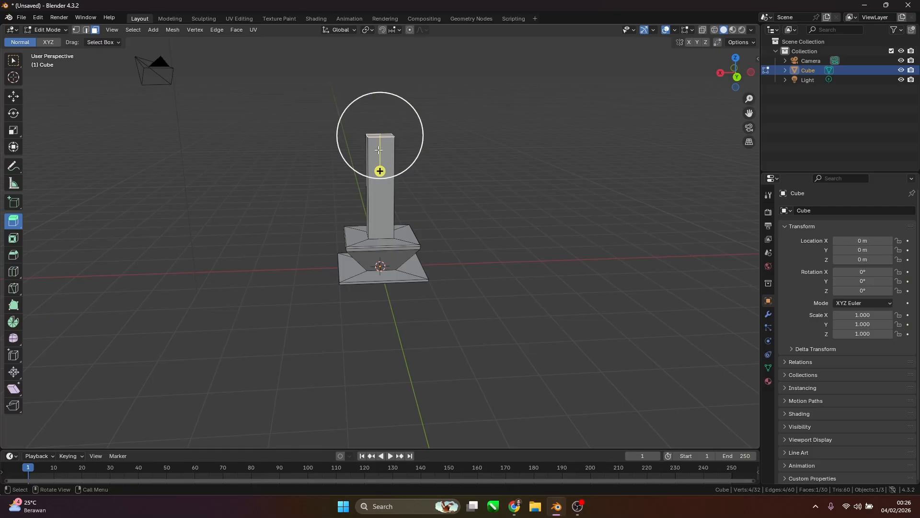
{"action": "left_click", "coordinate": [14, 98]}
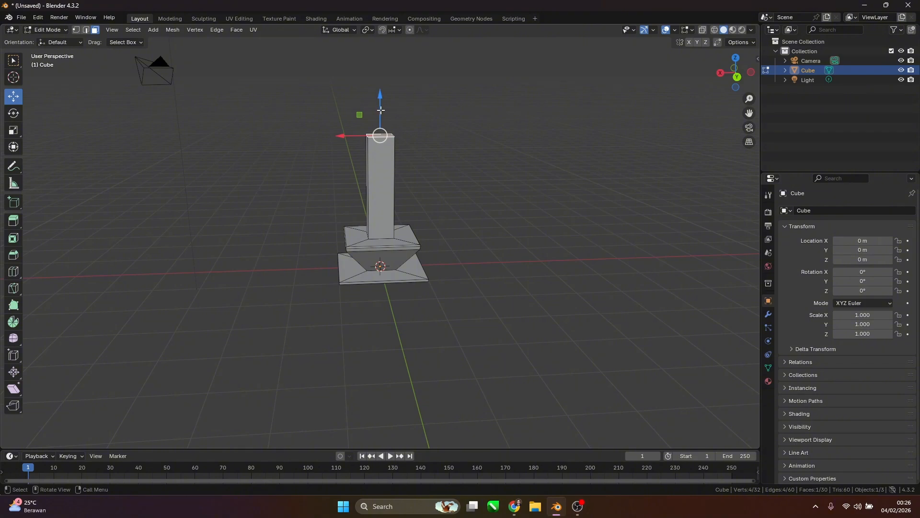
{"action": "mouse_move", "coordinate": [381, 110]}
{"action": "left_mouse_down"}
{"action": "mouse_move", "coordinate": [375, 84]}
{"action": "mouse_move", "coordinate": [368, 100]}
{"action": "left_mouse_up"}
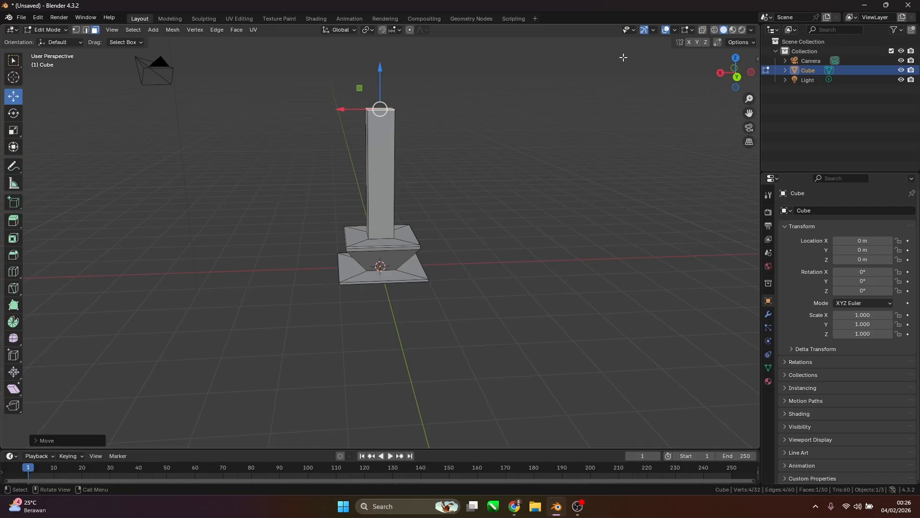
{"action": "middle_click_drag", "start_coordinate": [484, 143], "coordinate": [459, 140]}
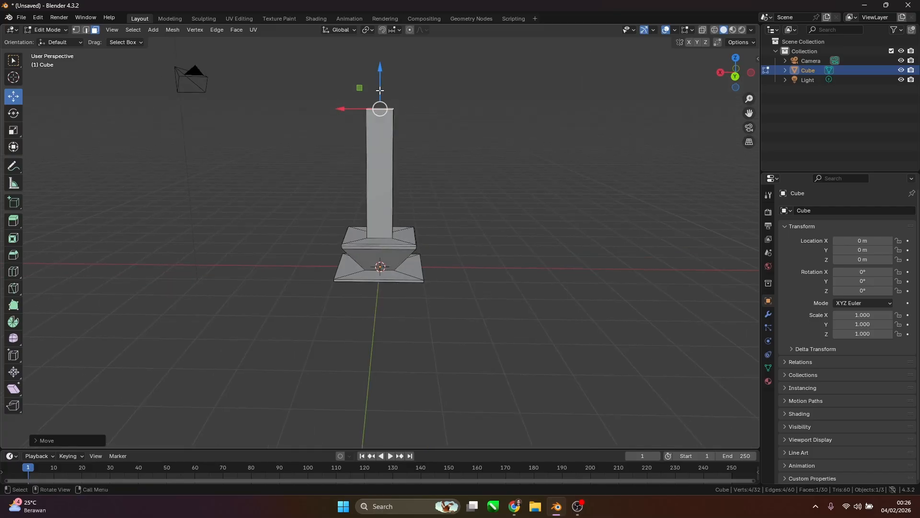
{"action": "scroll", "coordinate": [401, 135], "scroll_direction": "up", "scroll_amount": 2}
{"action": "scroll", "coordinate": [408, 153], "scroll_direction": "down", "scroll_amount": 3}
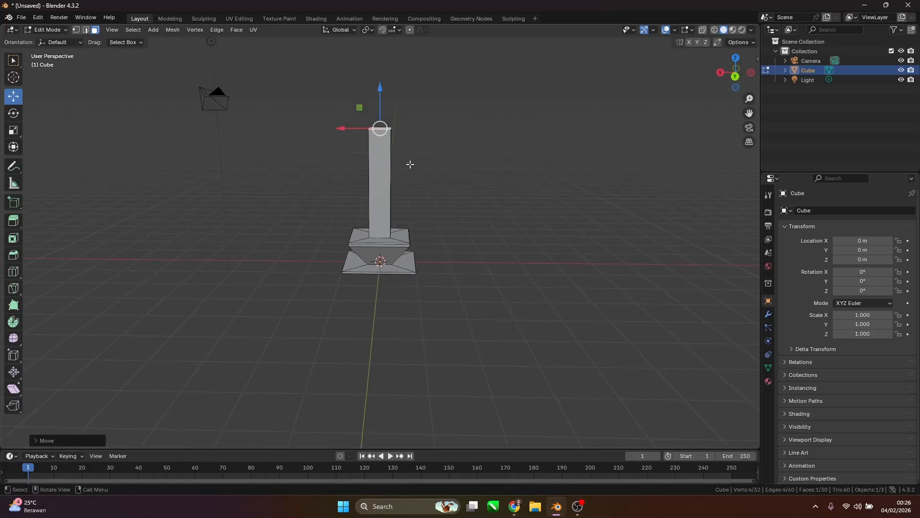
{"action": "scroll", "coordinate": [411, 164], "scroll_direction": "up", "scroll_amount": 2}
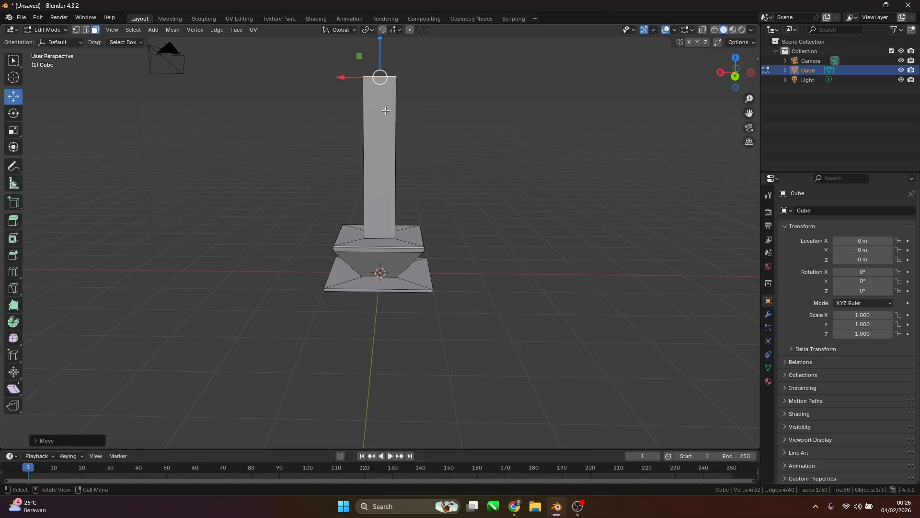
Scale the column's top face down evenly to about half its width so the shaft tapers upward
{"action": "left_click", "coordinate": [13, 133]}
{"action": "middle_click_drag", "start_coordinate": [259, 138], "coordinate": [410, 123]}
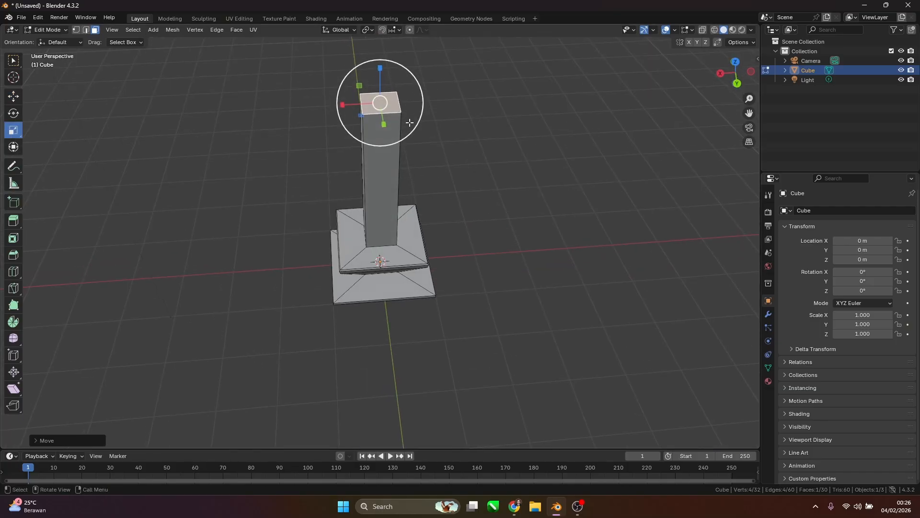
{"action": "left_click_drag", "start_coordinate": [421, 105], "coordinate": [403, 105]}
{"action": "middle_click_drag", "start_coordinate": [404, 104], "coordinate": [423, 68]}
Consult the Monas picture in Chrome, return to Blender and examine the tapered shaft's proportions from base to top
{"action": "left_click", "coordinate": [514, 506]}
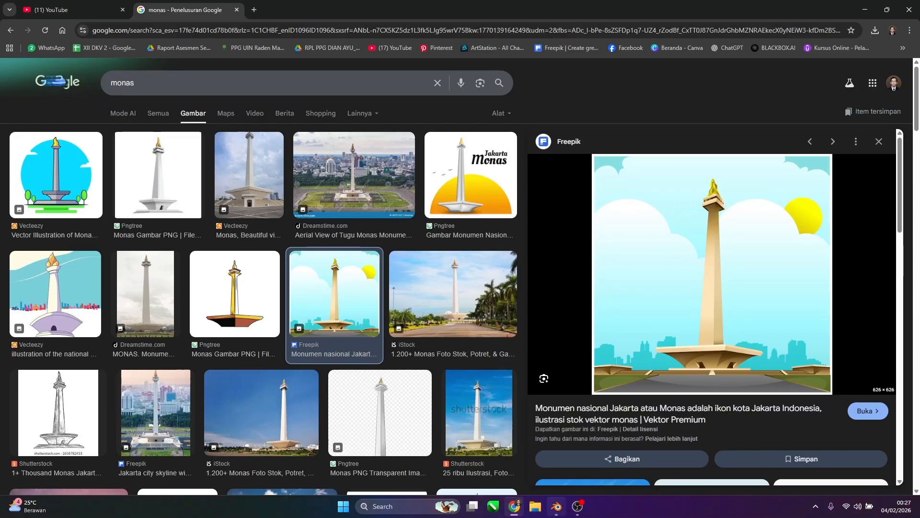
{"action": "left_click", "coordinate": [564, 514]}
{"action": "middle_click_drag", "start_coordinate": [429, 124], "coordinate": [371, 82]}
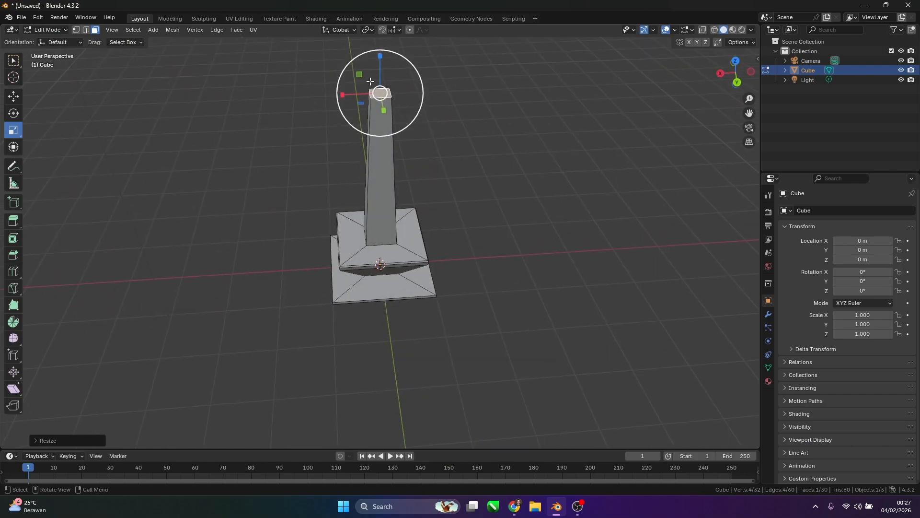
{"action": "middle_click_drag", "start_coordinate": [393, 134], "coordinate": [381, 105]}
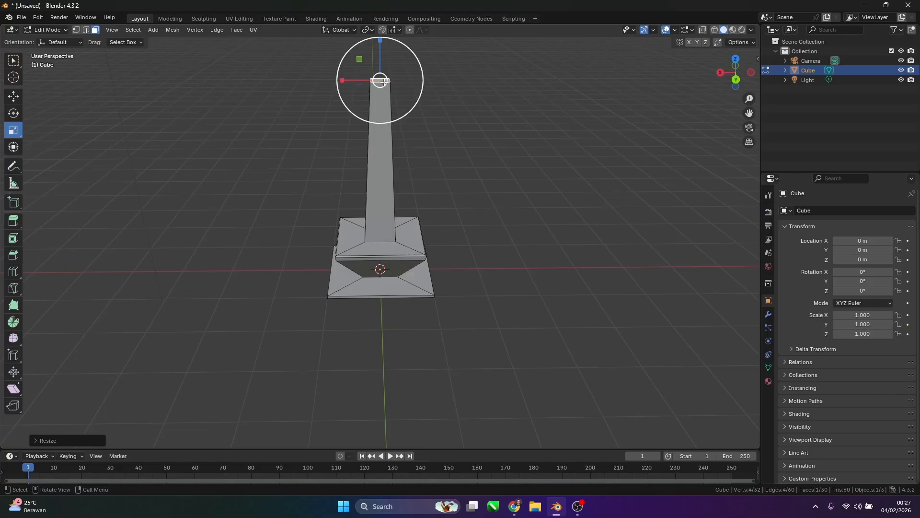
{"action": "scroll", "coordinate": [386, 158], "scroll_direction": "up", "scroll_amount": 5}
{"action": "scroll", "coordinate": [383, 162], "scroll_direction": "down", "scroll_amount": 4}
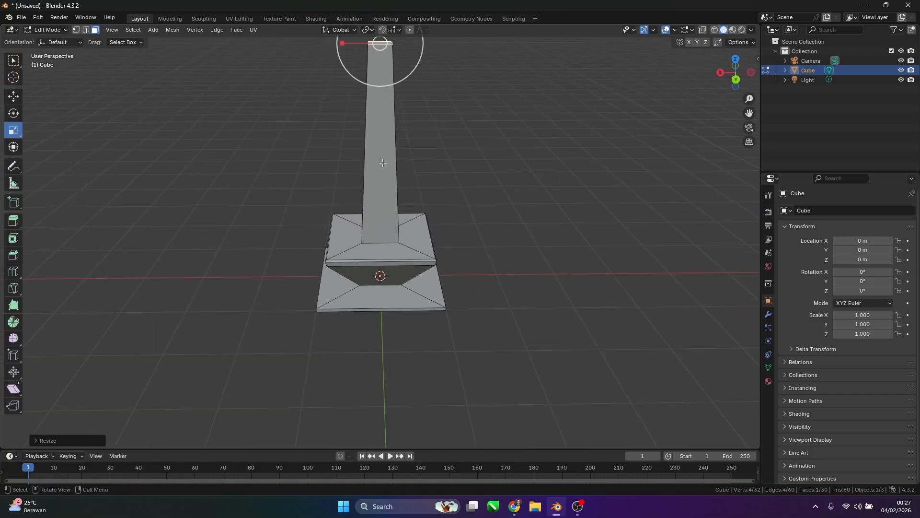
{"action": "scroll", "coordinate": [382, 162], "scroll_direction": "down", "scroll_amount": 2}
{"action": "scroll", "coordinate": [381, 162], "scroll_direction": "up", "scroll_amount": 3}
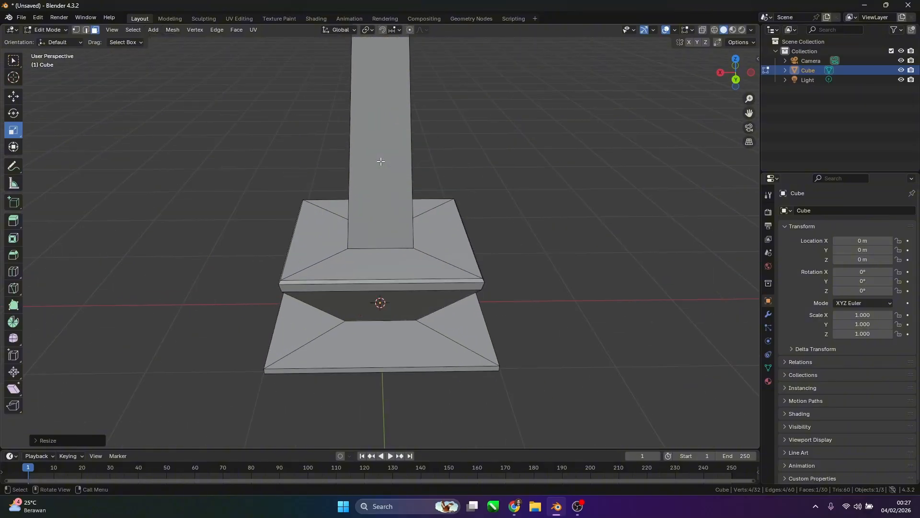
{"action": "scroll", "coordinate": [381, 162], "scroll_direction": "down", "scroll_amount": 3}
{"action": "scroll", "coordinate": [381, 161], "scroll_direction": "up", "scroll_amount": 3}
{"action": "scroll", "coordinate": [437, 223], "scroll_direction": "down", "scroll_amount": 5}
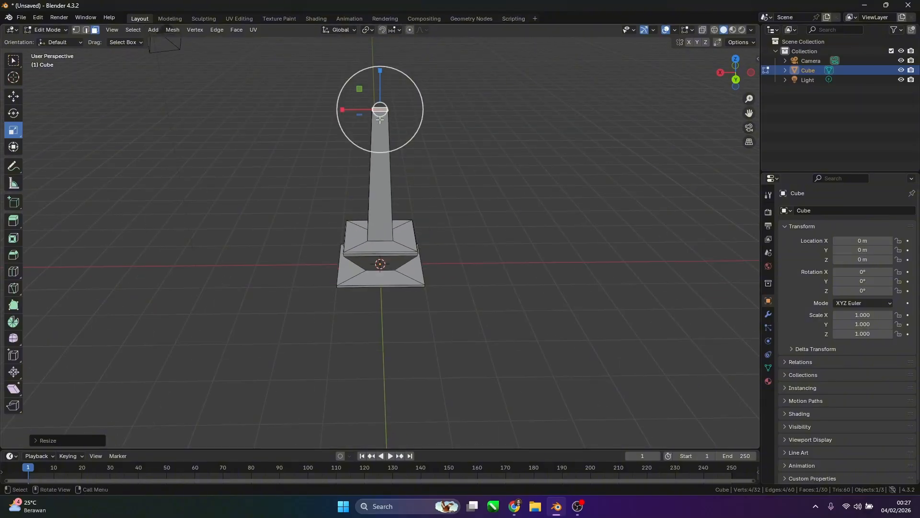
{"action": "scroll", "coordinate": [369, 111], "scroll_direction": "up", "scroll_amount": 2}
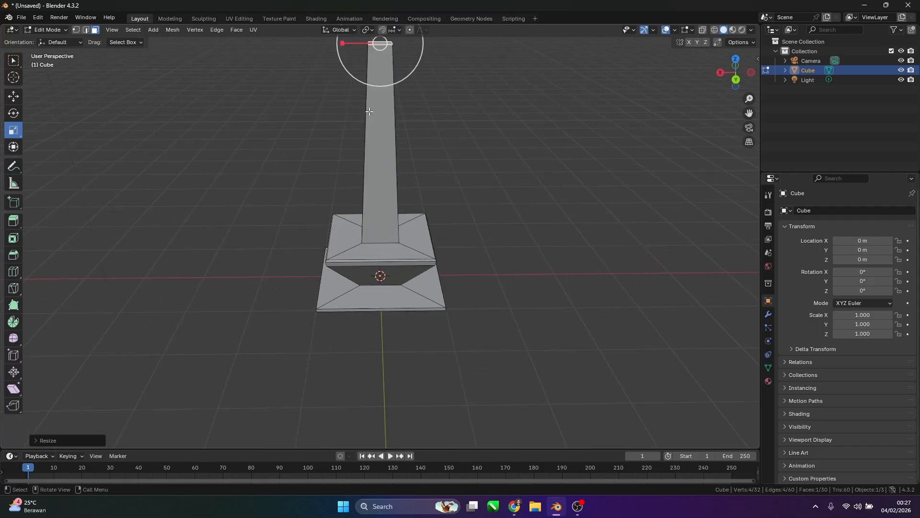
Centre the view on the column's top face and extrude it up by a short block
{"action": "left_click_drag", "start_coordinate": [750, 113], "coordinate": [738, 220]}
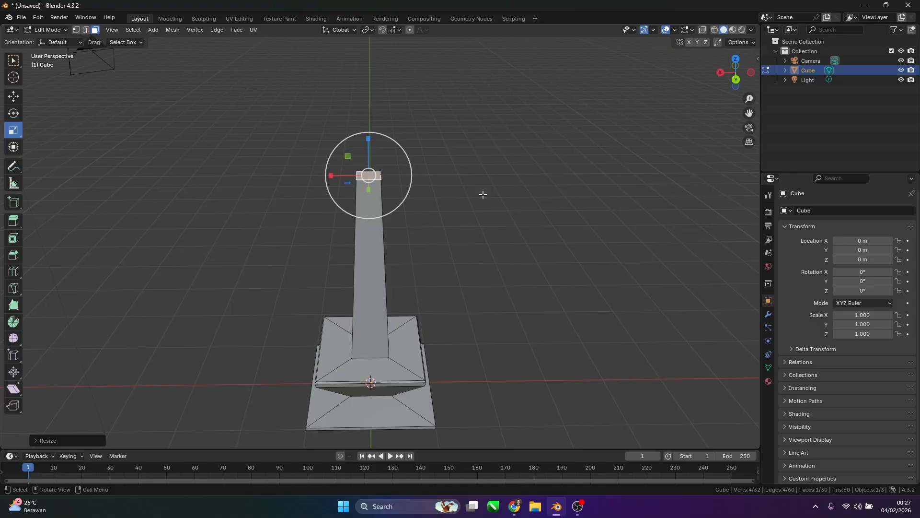
{"action": "key", "text": "KP_Decimal"}
{"action": "mouse_move", "coordinate": [482, 194]}
{"action": "middle_mouse_down"}
{"action": "mouse_move", "coordinate": [476, 184]}
{"action": "mouse_move", "coordinate": [495, 176]}
{"action": "mouse_move", "coordinate": [491, 188]}
{"action": "middle_mouse_up"}
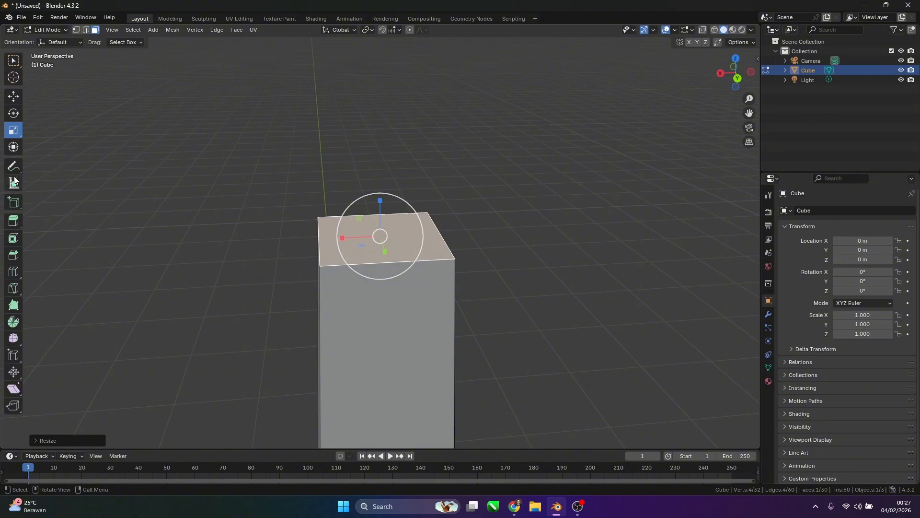
{"action": "left_click", "coordinate": [18, 222]}
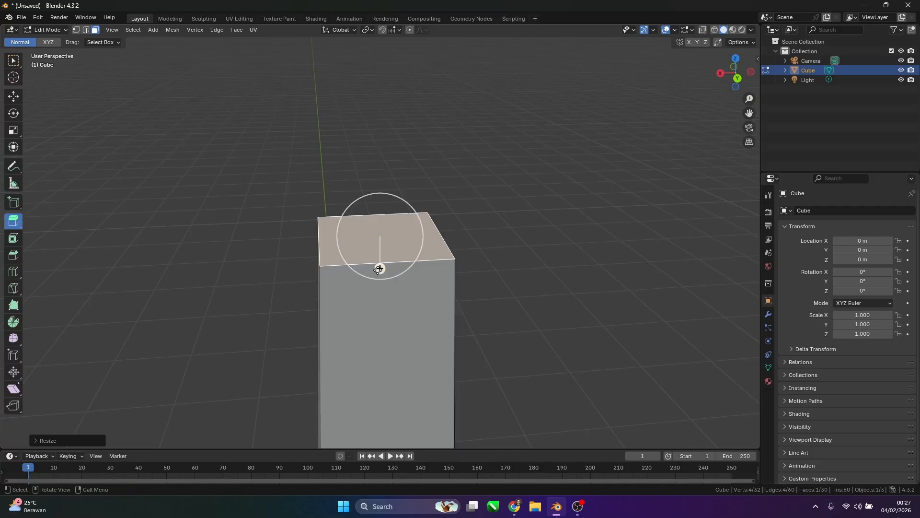
{"action": "left_click_drag", "start_coordinate": [379, 267], "coordinate": [378, 212]}
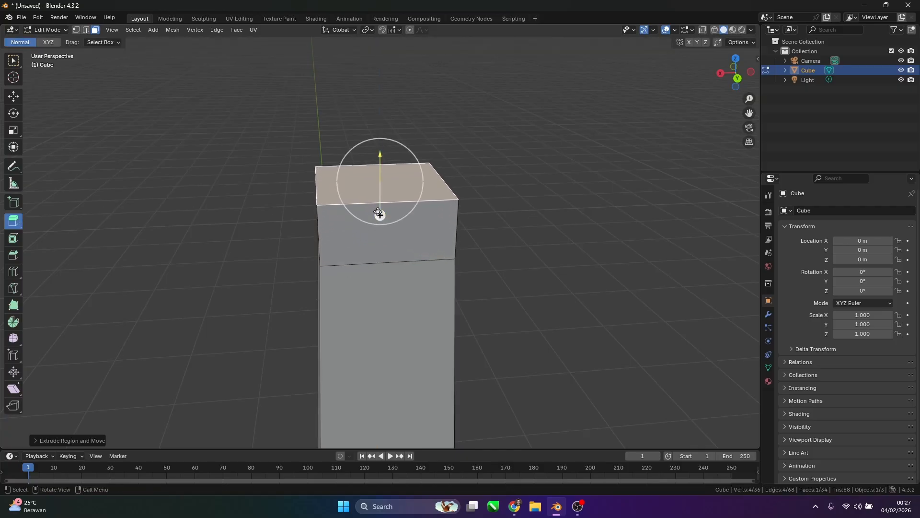
Scale the short block's top face up to more than twice its width so the column's head flares outward
{"action": "left_click", "coordinate": [12, 116]}
{"action": "left_click", "coordinate": [11, 129]}
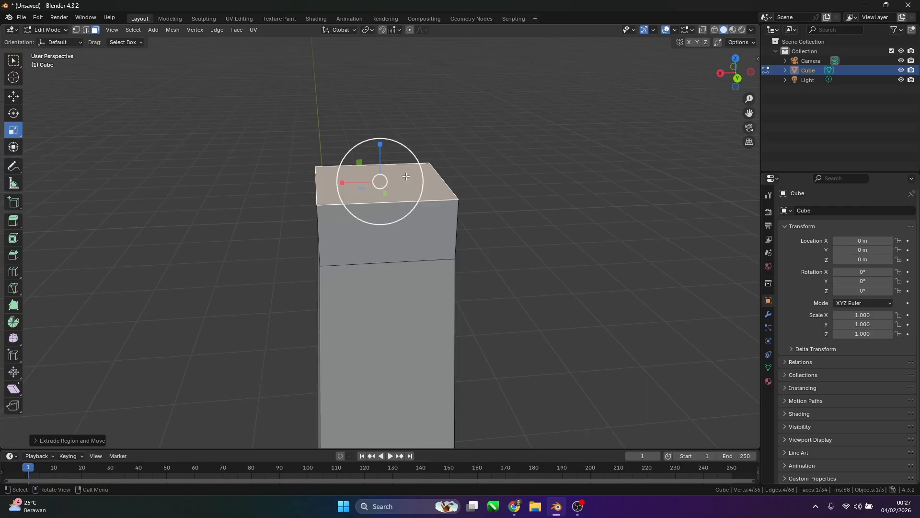
{"action": "left_click_drag", "start_coordinate": [417, 164], "coordinate": [471, 156]}
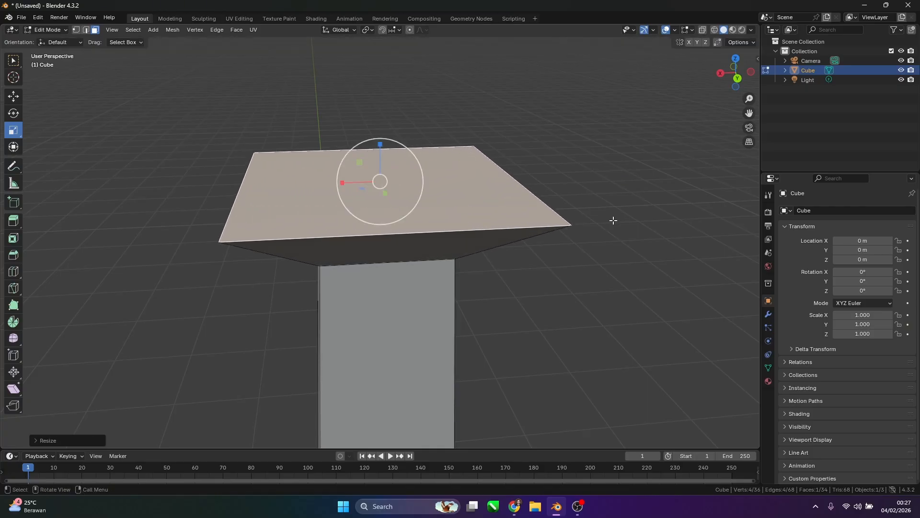
{"action": "scroll", "coordinate": [614, 220], "scroll_direction": "down", "scroll_amount": 2}
{"action": "middle_click_drag", "start_coordinate": [608, 280], "coordinate": [588, 399]}
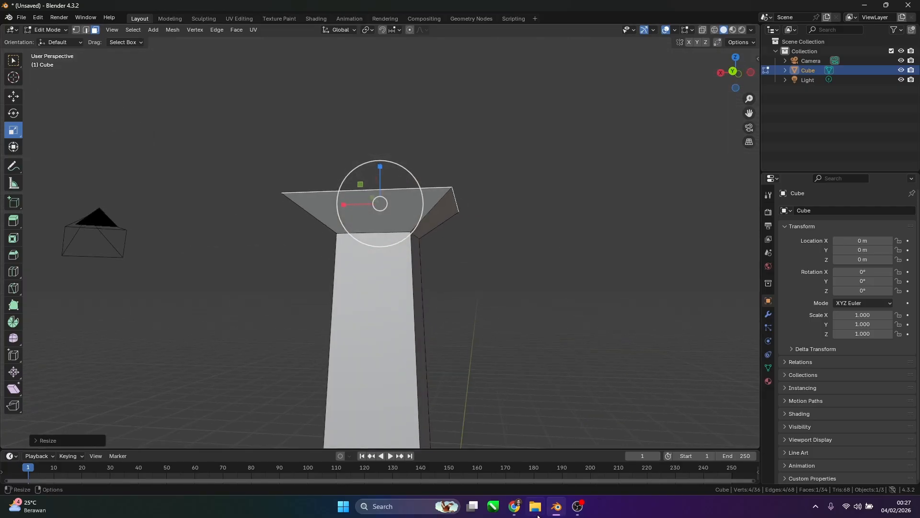
Consult the Monas picture in Chrome, return to Blender and extrude the flared head's top face up by a thin layer
{"action": "left_click", "coordinate": [516, 513]}
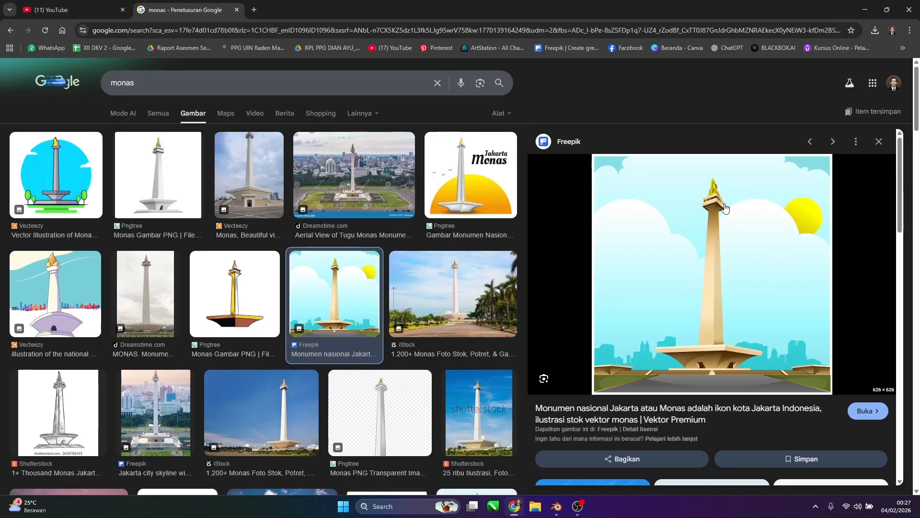
{"action": "left_click", "coordinate": [556, 507]}
{"action": "middle_click_drag", "start_coordinate": [421, 200], "coordinate": [430, 222]}
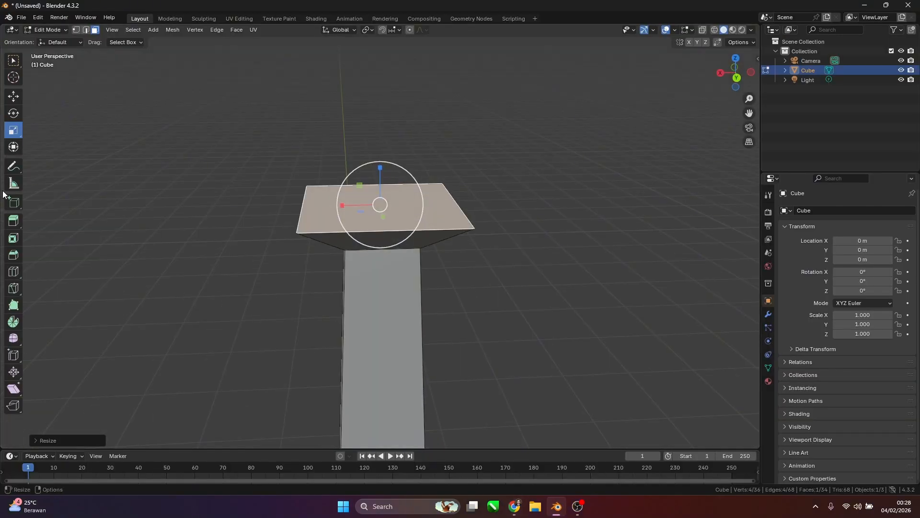
{"action": "left_click", "coordinate": [14, 222]}
{"action": "left_click_drag", "start_coordinate": [378, 240], "coordinate": [380, 217]}
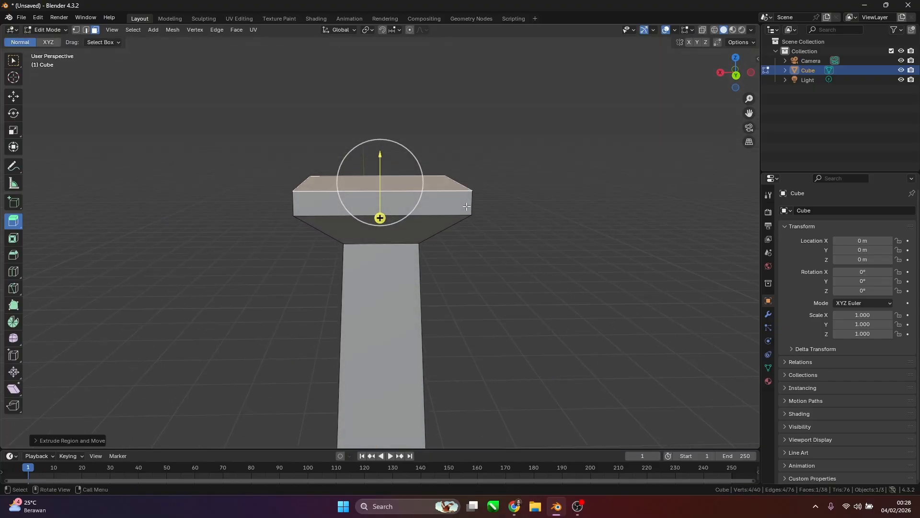
Scale the thin layer's top face up slightly so the rim of the column's head slopes outward
{"action": "left_click", "coordinate": [18, 132]}
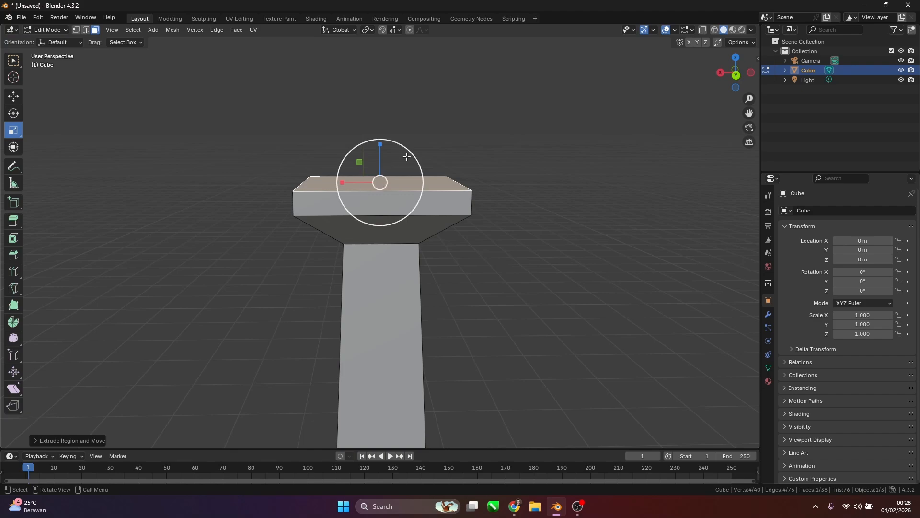
{"action": "left_click_drag", "start_coordinate": [413, 157], "coordinate": [420, 155]}
{"action": "middle_click_drag", "start_coordinate": [572, 194], "coordinate": [524, 242]}
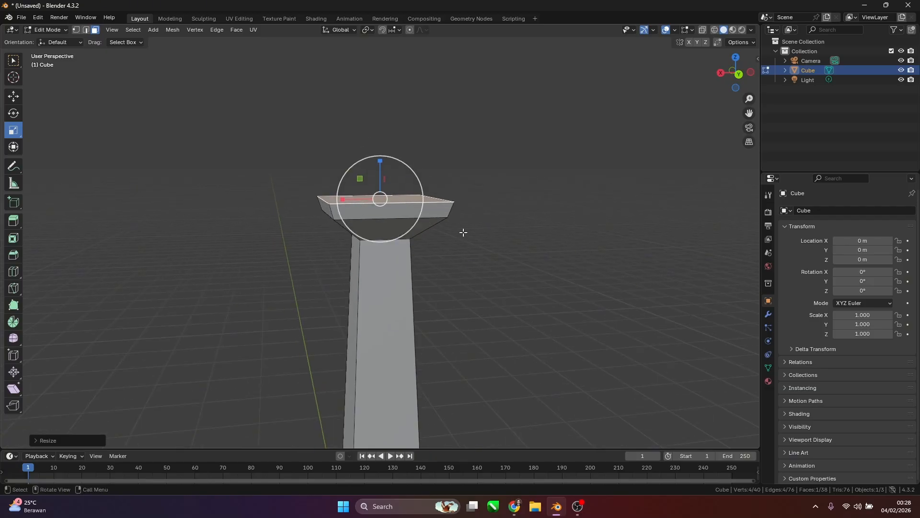
{"action": "middle_click_drag", "start_coordinate": [443, 199], "coordinate": [435, 193]}
{"action": "scroll", "coordinate": [429, 175], "scroll_direction": "up", "scroll_amount": 1}
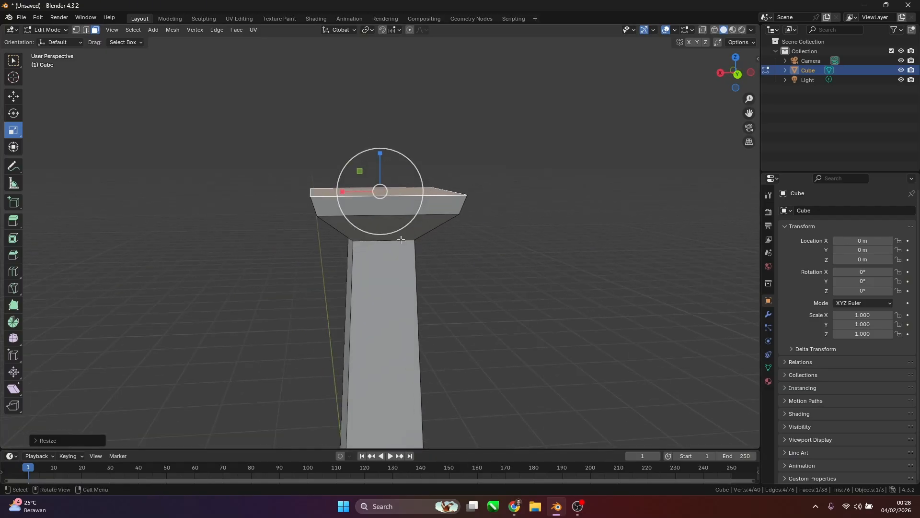
Inset the top face of the column's head by a narrow margin and extrude the inner face up into a short block
{"action": "middle_click_drag", "start_coordinate": [401, 239], "coordinate": [405, 266]}
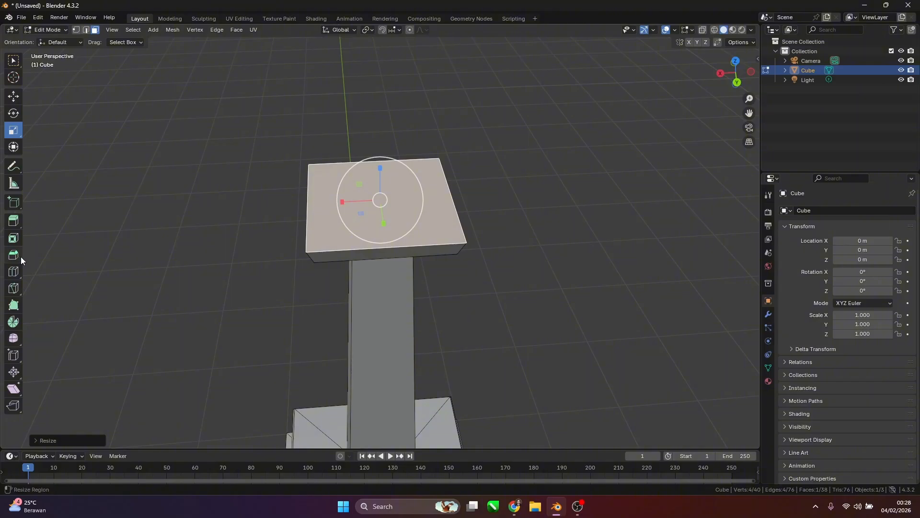
{"action": "left_click", "coordinate": [14, 242]}
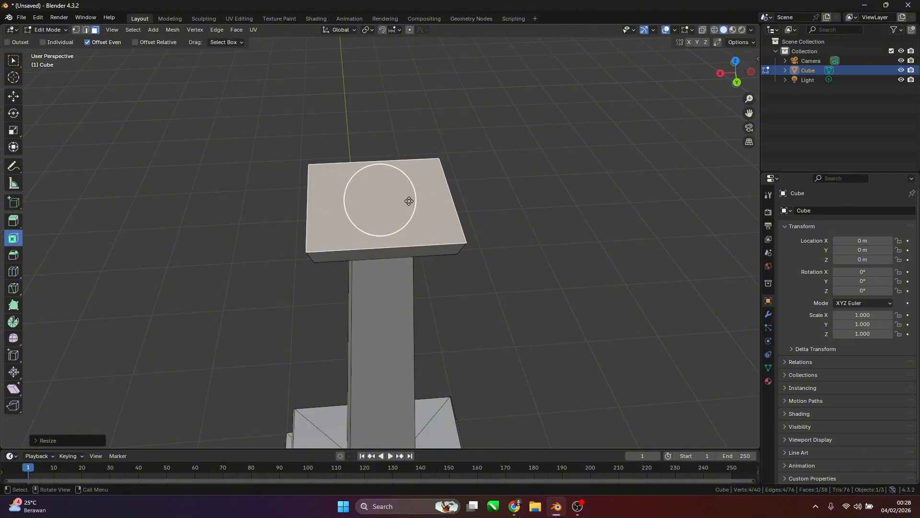
{"action": "left_click_drag", "start_coordinate": [410, 185], "coordinate": [386, 189]}
{"action": "middle_click_drag", "start_coordinate": [456, 199], "coordinate": [450, 168]}
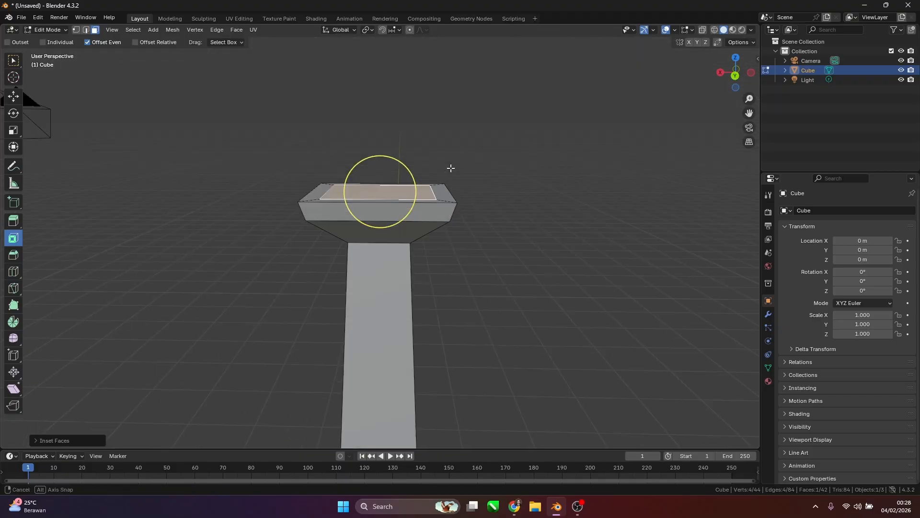
{"action": "left_click", "coordinate": [13, 220]}
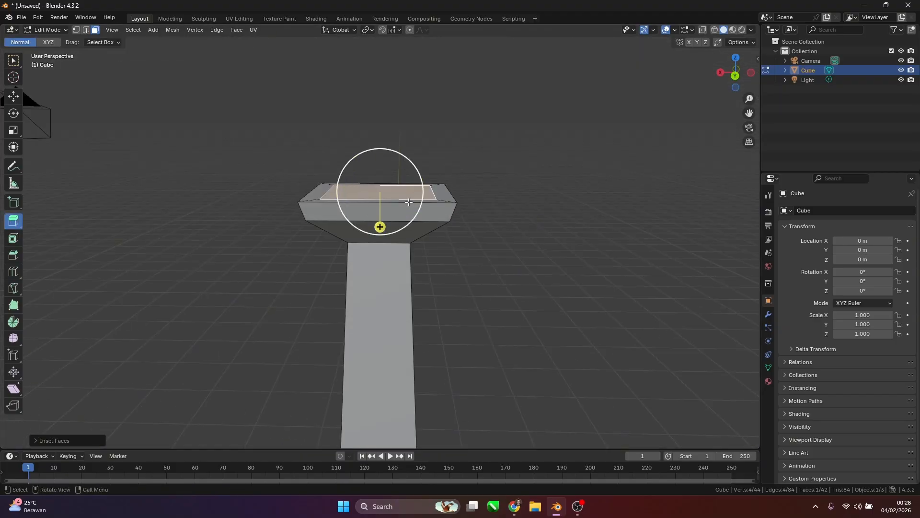
{"action": "left_click_drag", "start_coordinate": [380, 226], "coordinate": [380, 202]}
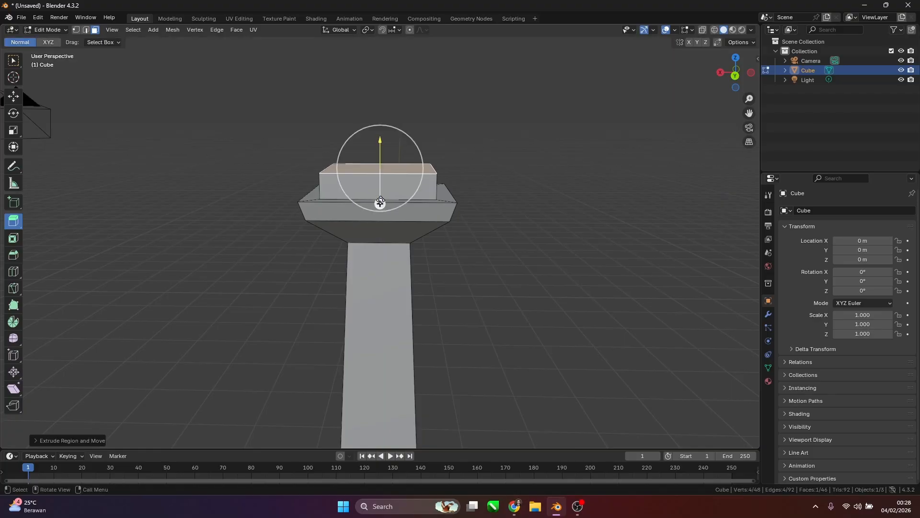
Consult the Monas picture in Chrome, return to Blender and scale the block's top face up slightly so its sides slope outward
{"action": "middle_click_drag", "start_coordinate": [503, 213], "coordinate": [529, 212]}
{"action": "key", "text": "alt+Tab"}
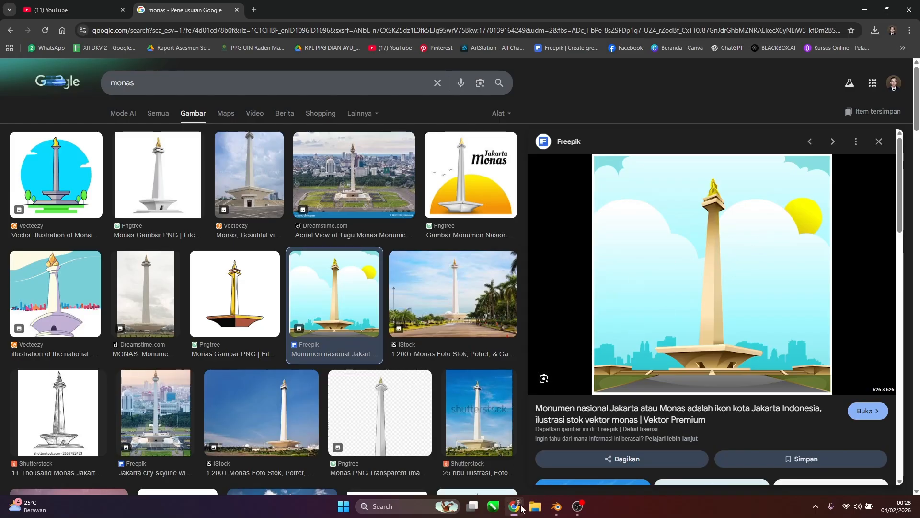
{"action": "left_click", "coordinate": [556, 509]}
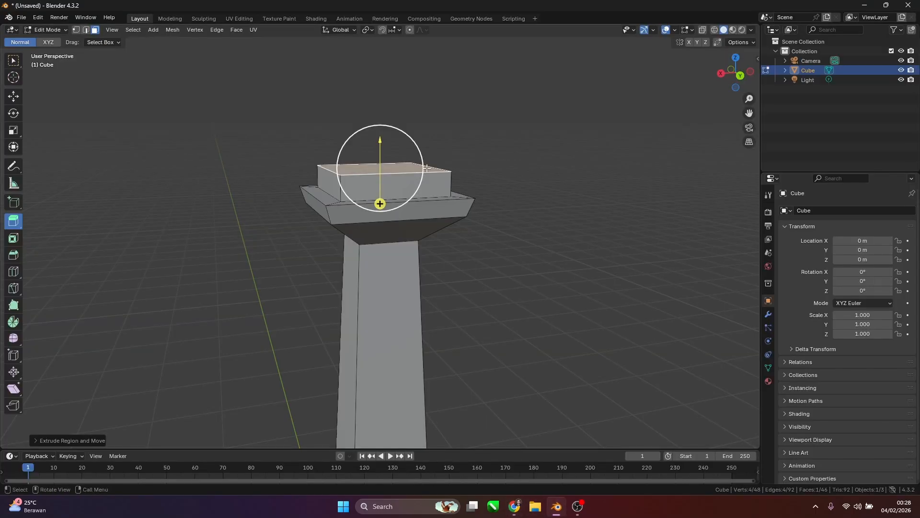
{"action": "left_click", "coordinate": [13, 130]}
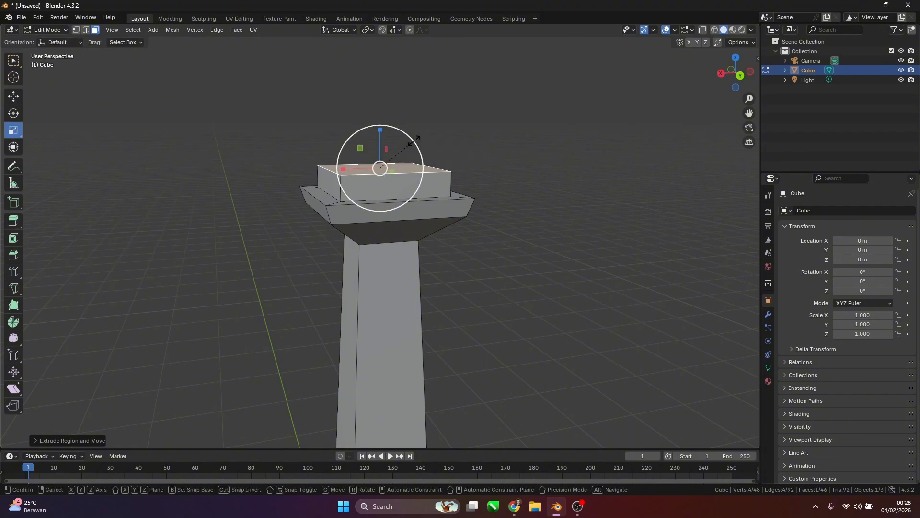
{"action": "left_click_drag", "start_coordinate": [413, 140], "coordinate": [421, 138]}
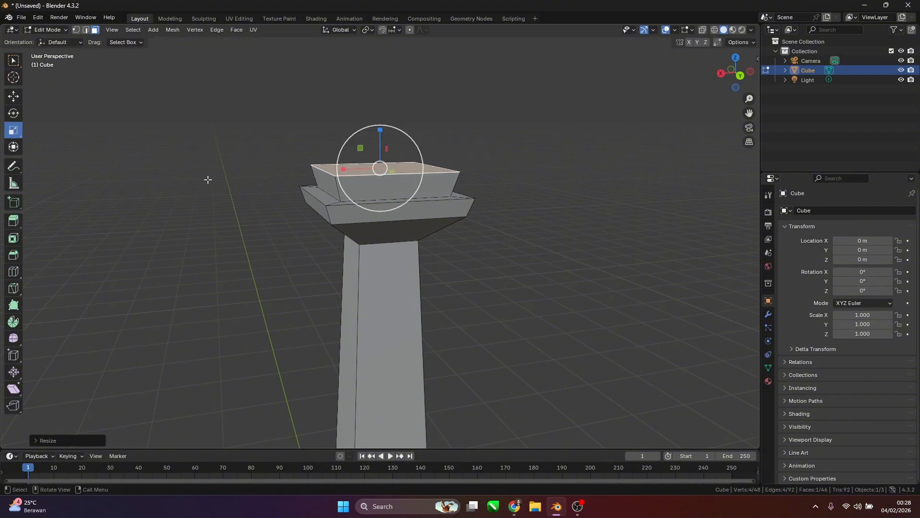
Extrude the top face of the outward-sloping block straight up by a thin layer
{"action": "left_click", "coordinate": [13, 221]}
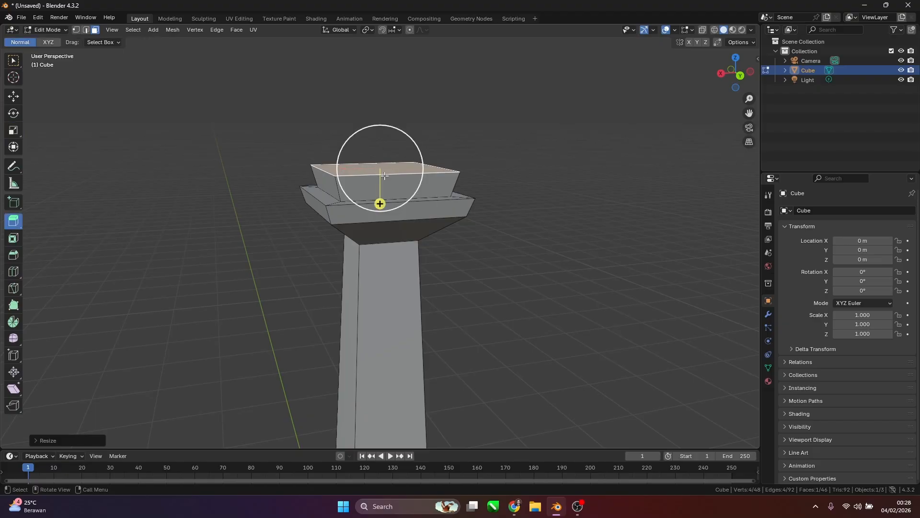
{"action": "left_click_drag", "start_coordinate": [380, 201], "coordinate": [383, 181]}
{"action": "scroll", "coordinate": [567, 168], "scroll_direction": "down", "scroll_amount": 6}
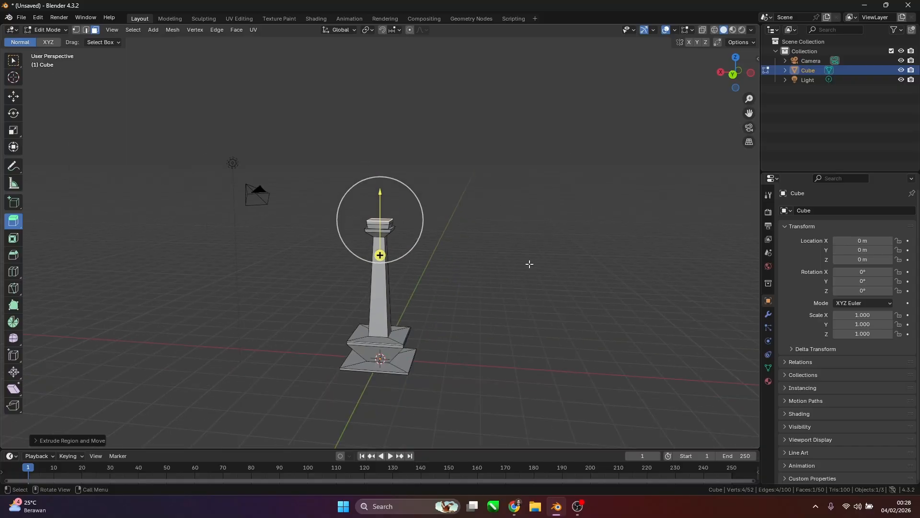
{"action": "middle_click_drag", "start_coordinate": [529, 265], "coordinate": [577, 262]}
{"action": "scroll", "coordinate": [522, 249], "scroll_direction": "up", "scroll_amount": 5}
{"action": "scroll", "coordinate": [367, 206], "scroll_direction": "up", "scroll_amount": 3}
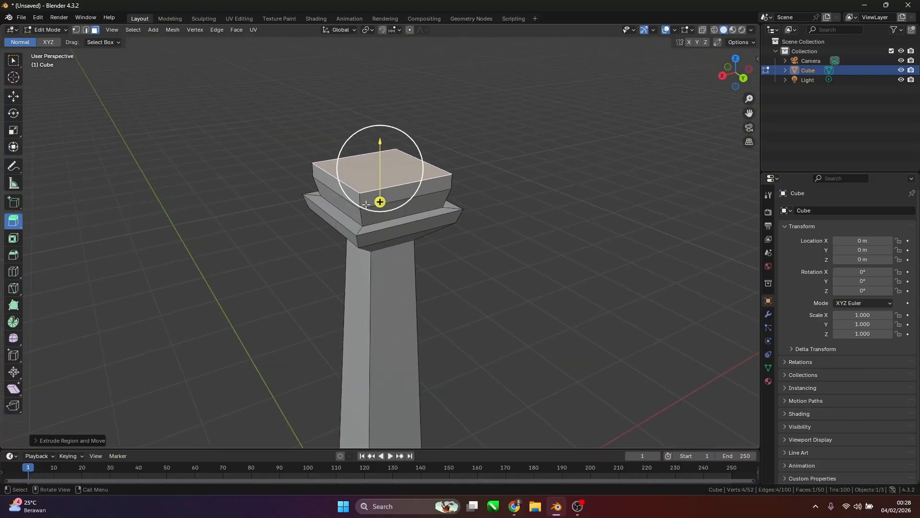
Inset the head's uppermost face to about half its width
{"action": "middle_click_drag", "start_coordinate": [528, 205], "coordinate": [441, 179]}
{"action": "middle_click_drag", "start_coordinate": [493, 199], "coordinate": [537, 189]}
{"action": "middle_click_drag", "start_coordinate": [476, 293], "coordinate": [399, 178]}
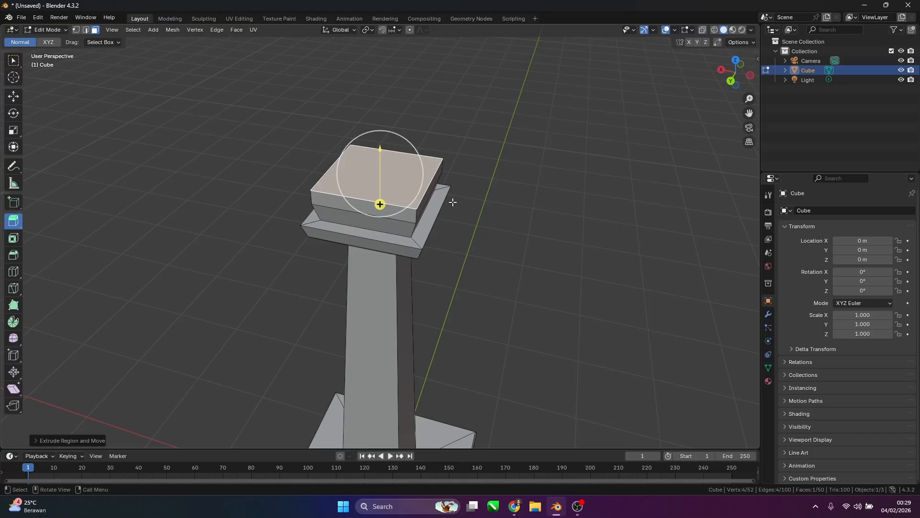
{"action": "mouse_move", "coordinate": [421, 182]}
{"action": "middle_mouse_down"}
{"action": "mouse_move", "coordinate": [422, 139]}
{"action": "mouse_move", "coordinate": [429, 170]}
{"action": "middle_mouse_up"}
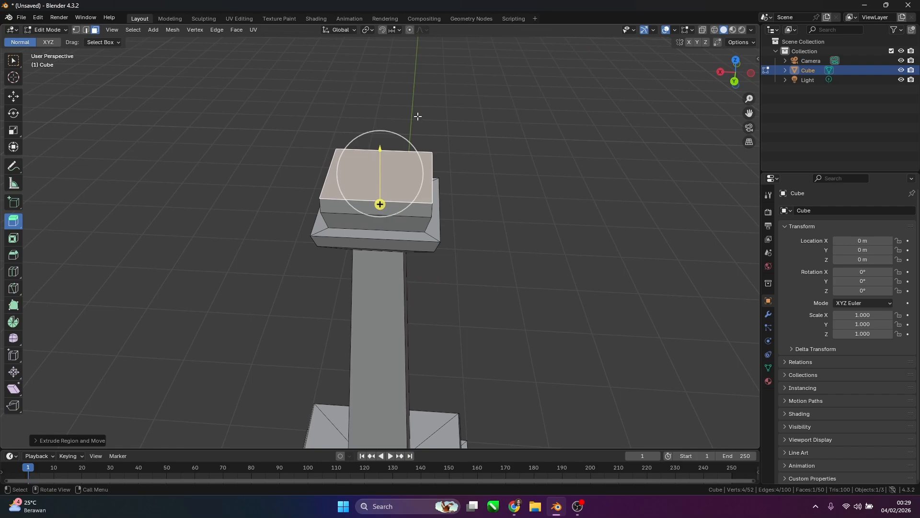
{"action": "middle_click_drag", "start_coordinate": [418, 116], "coordinate": [416, 102]}
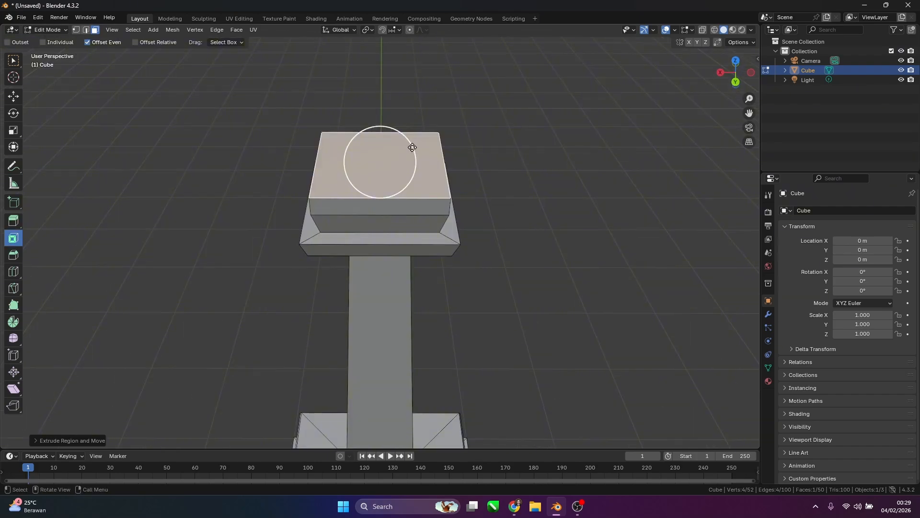
{"action": "left_click_drag", "start_coordinate": [412, 148], "coordinate": [379, 162]}
Compare the head with the Monas picture in Chrome, return to Blender and scale the inset face up slightly
{"action": "scroll", "coordinate": [484, 151], "scroll_direction": "down", "scroll_amount": 6}
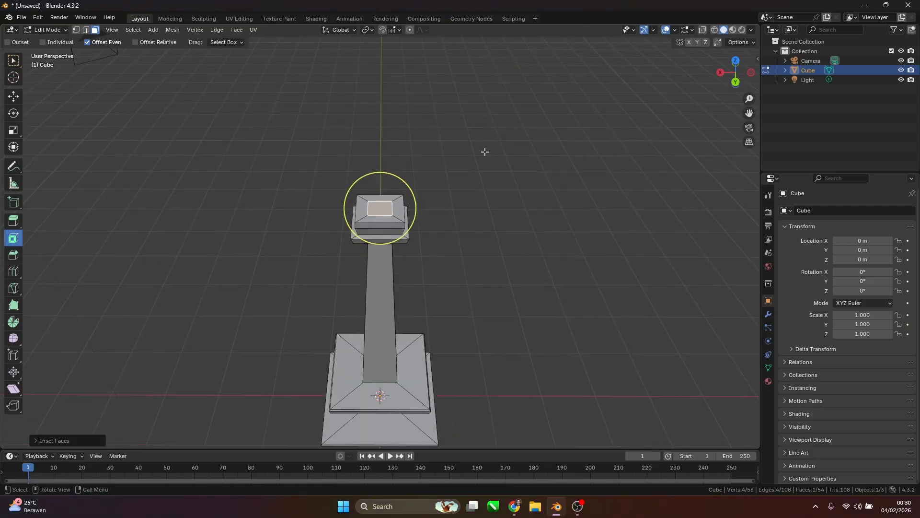
{"action": "middle_click_drag", "start_coordinate": [484, 151], "coordinate": [475, 130]}
{"action": "scroll", "coordinate": [401, 137], "scroll_direction": "up", "scroll_amount": 4}
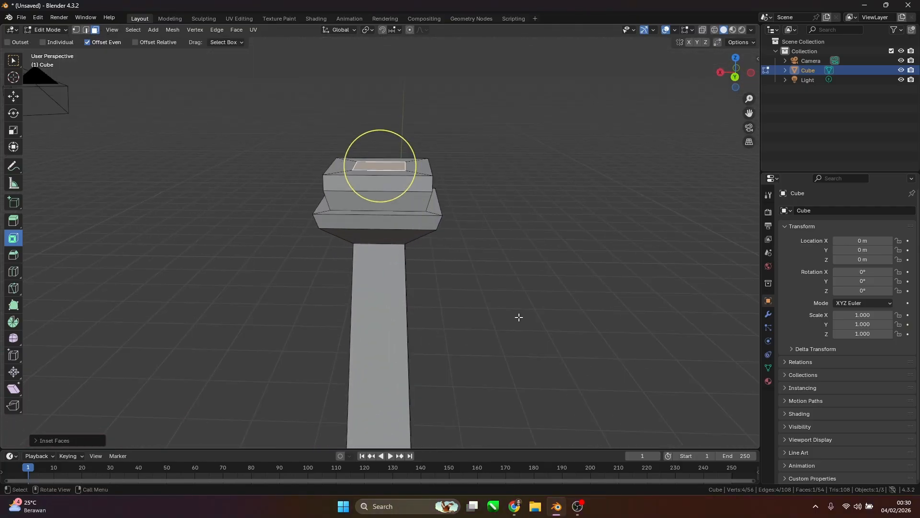
{"action": "left_click", "coordinate": [516, 507]}
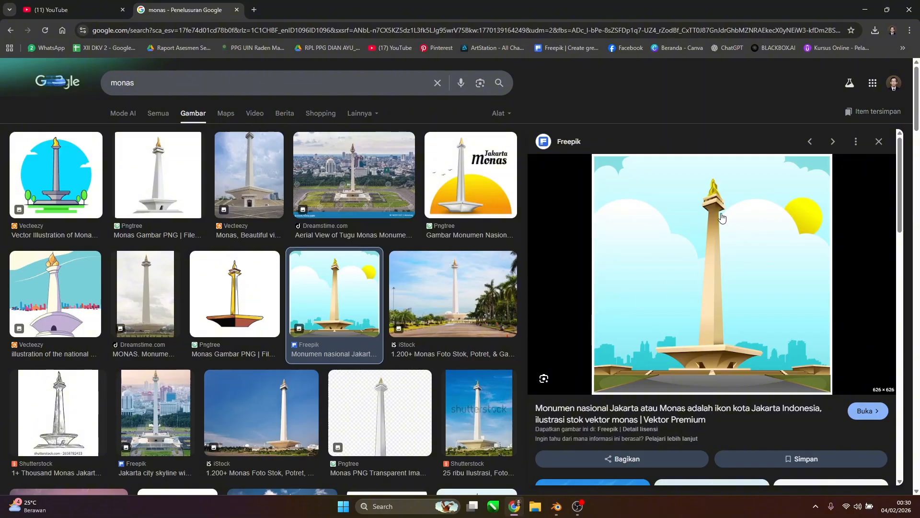
{"action": "left_click", "coordinate": [556, 506]}
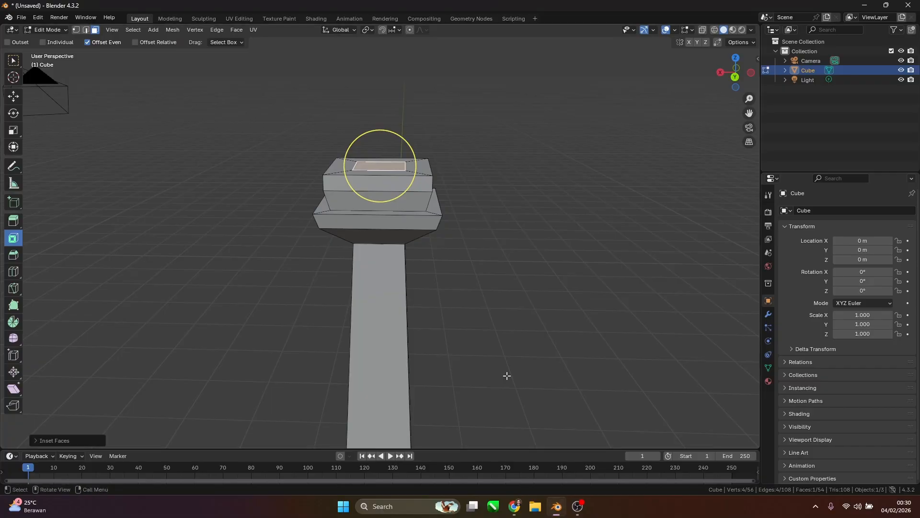
{"action": "scroll", "coordinate": [399, 141], "scroll_direction": "up", "scroll_amount": 1}
{"action": "middle_click_drag", "start_coordinate": [403, 152], "coordinate": [387, 183]}
{"action": "left_click", "coordinate": [13, 130]}
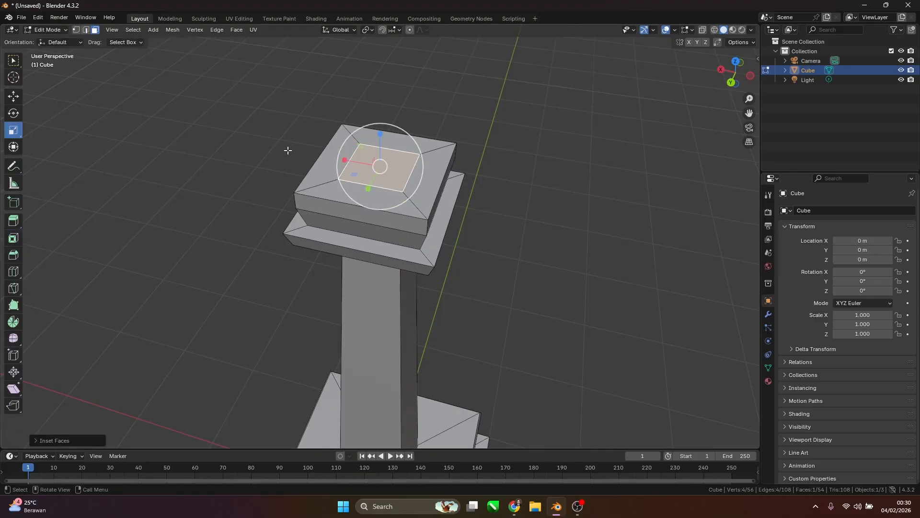
{"action": "left_click_drag", "start_coordinate": [414, 139], "coordinate": [423, 143]}
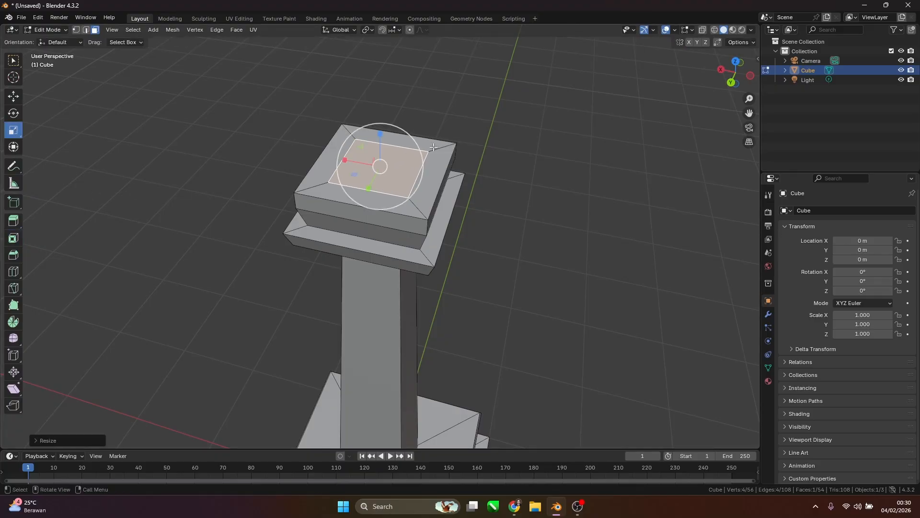
Centre the view on the inset face, extrude it up by a thin layer and scale its top slightly outward to start the flame
{"action": "middle_click_drag", "start_coordinate": [451, 165], "coordinate": [482, 136]}
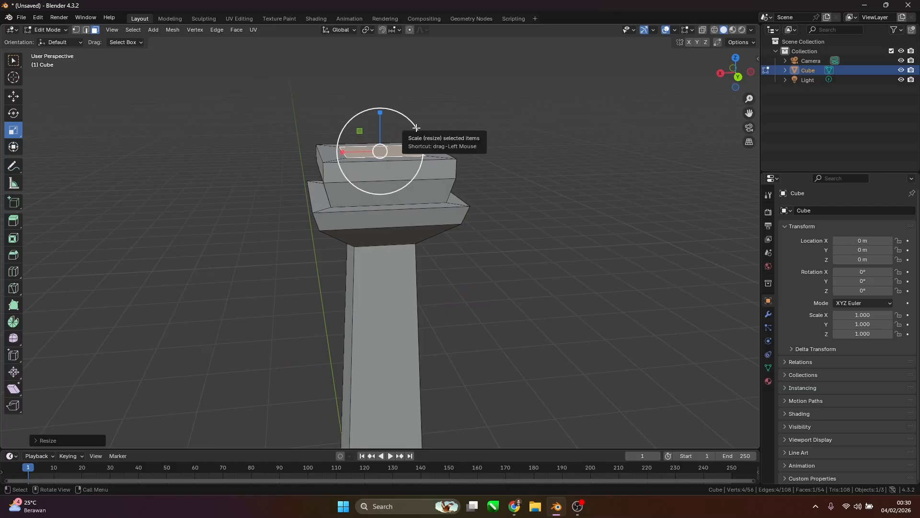
{"action": "key", "text": "KP_Decimal"}
{"action": "scroll", "coordinate": [439, 217], "scroll_direction": "down", "scroll_amount": 4}
{"action": "middle_click_drag", "start_coordinate": [454, 236], "coordinate": [447, 235]}
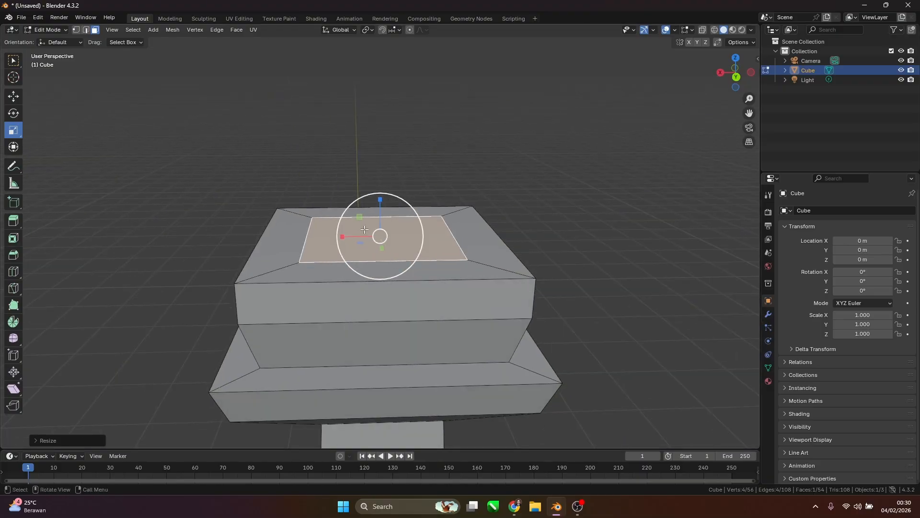
{"action": "left_click", "coordinate": [15, 223]}
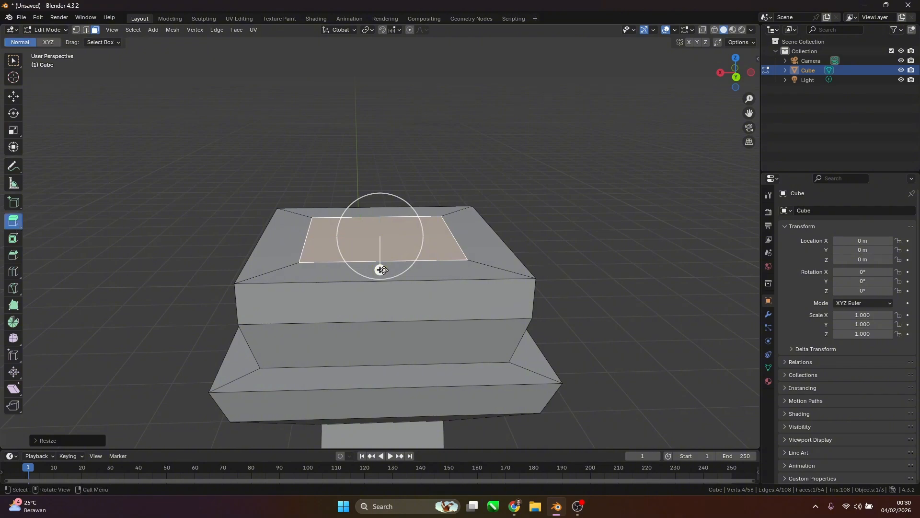
{"action": "left_click_drag", "start_coordinate": [381, 267], "coordinate": [380, 250]}
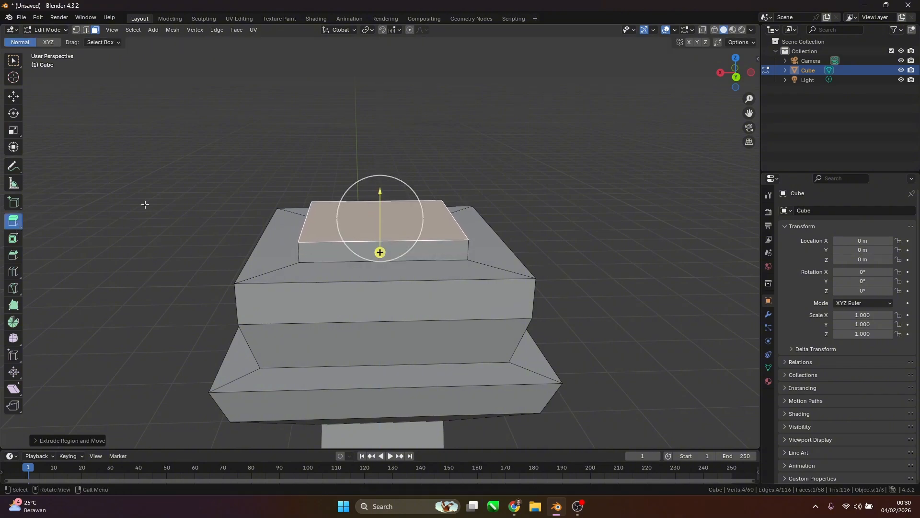
{"action": "left_click", "coordinate": [13, 130]}
{"action": "mouse_move", "coordinate": [409, 189]}
{"action": "left_mouse_down"}
{"action": "mouse_move", "coordinate": [386, 206]}
{"action": "mouse_move", "coordinate": [415, 185]}
{"action": "left_mouse_up"}
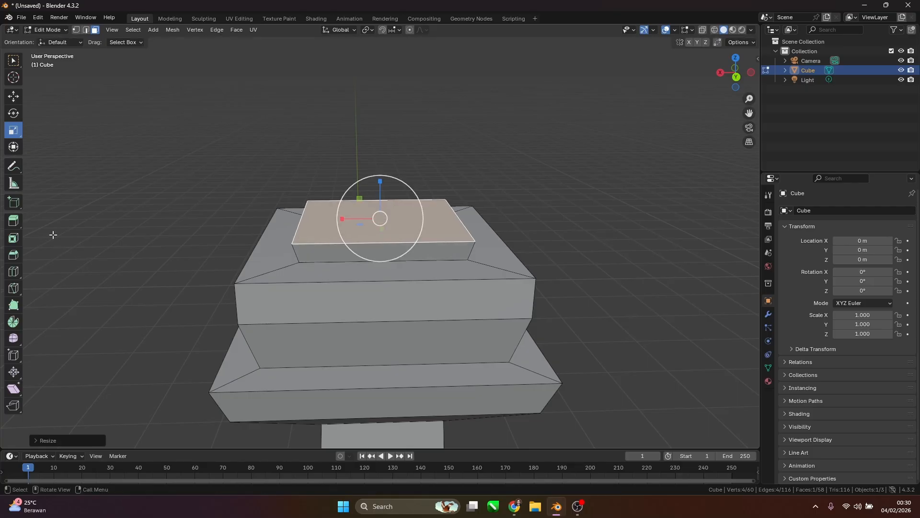
Extrude the flame's top face up by two thin layers and scale the uppermost face down slightly
{"action": "left_click", "coordinate": [15, 223]}
{"action": "left_click_drag", "start_coordinate": [380, 251], "coordinate": [382, 214]}
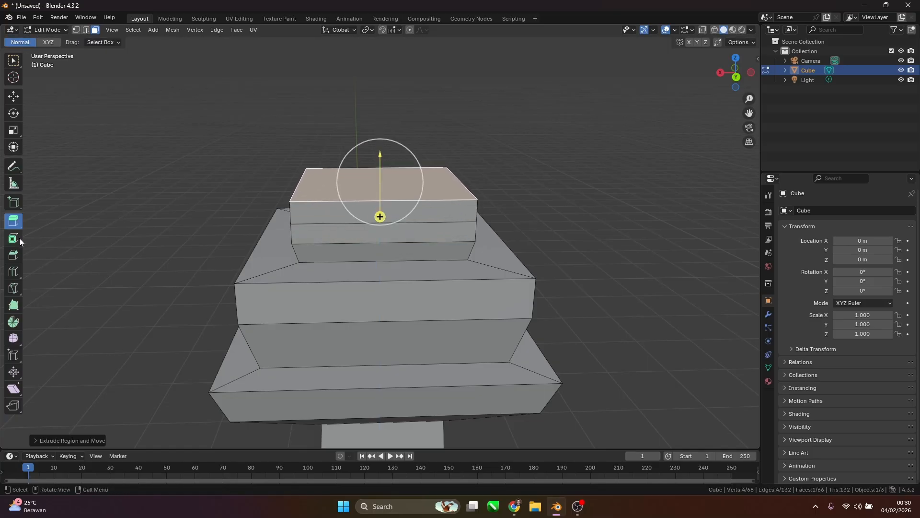
{"action": "left_click", "coordinate": [13, 130]}
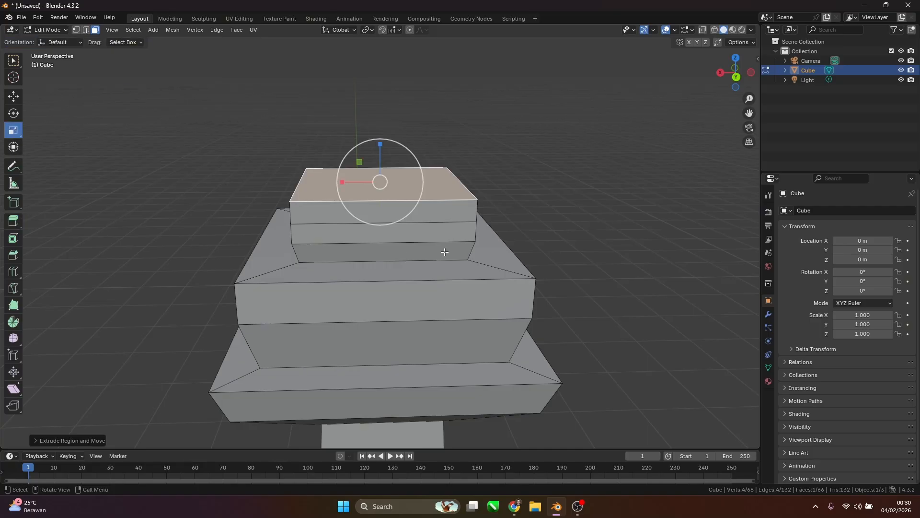
{"action": "left_click_drag", "start_coordinate": [419, 164], "coordinate": [421, 179]}
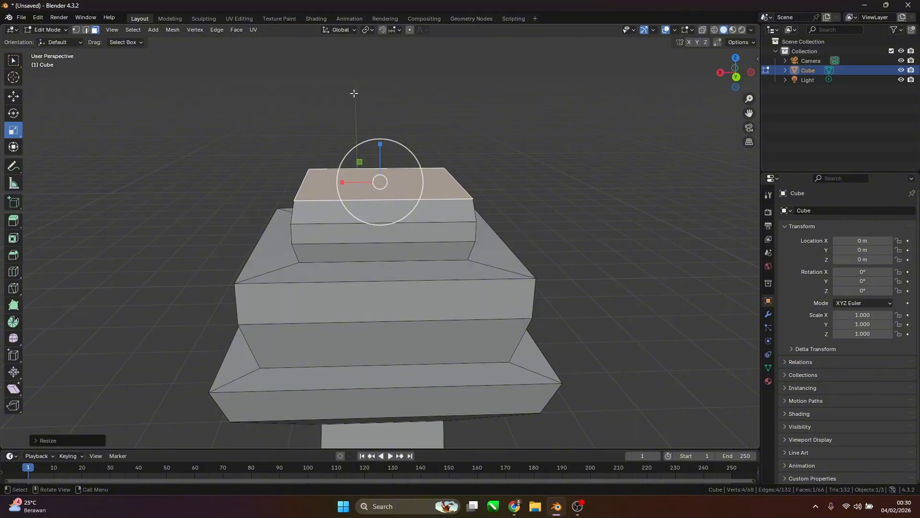
Extrude the flame's top face up by one more thin layer and scale the new face to about 0.88
{"action": "left_click", "coordinate": [15, 224]}
{"action": "left_click_drag", "start_coordinate": [381, 214], "coordinate": [380, 198]}
{"action": "key", "text": "s"}
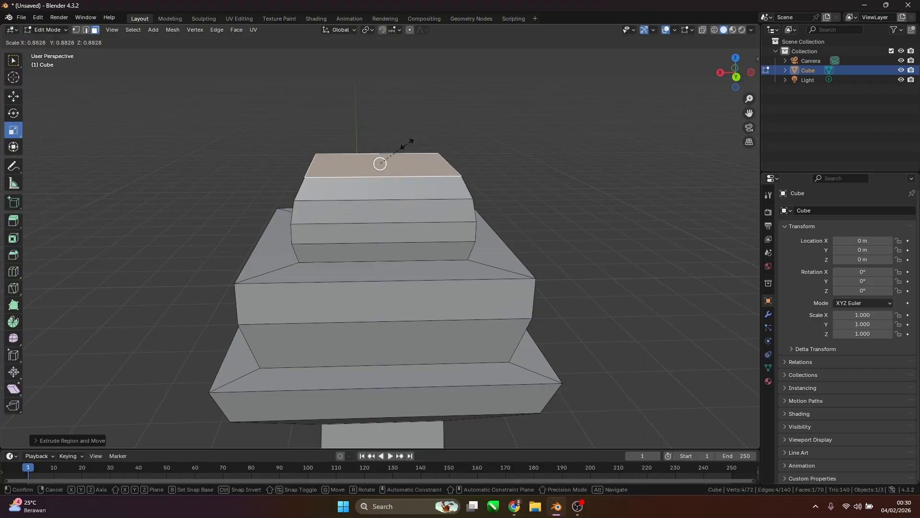
{"action": "left_click_drag", "start_coordinate": [407, 144], "coordinate": [406, 144]}
Add two more thin extruded layers to the flame, scaling each top face down so the sides curve inward
{"action": "left_click", "coordinate": [13, 222]}
{"action": "left_click_drag", "start_coordinate": [380, 197], "coordinate": [380, 181]}
{"action": "left_click", "coordinate": [14, 131]}
{"action": "left_click_drag", "start_coordinate": [411, 121], "coordinate": [401, 122]}
{"action": "left_click", "coordinate": [13, 221]}
{"action": "left_click_drag", "start_coordinate": [380, 181], "coordinate": [380, 163]}
{"action": "left_click", "coordinate": [14, 131]}
{"action": "left_click_drag", "start_coordinate": [413, 107], "coordinate": [405, 114]}
Extrude two further layers on top of the curved flame and shrink each top face to continue the taper
{"action": "left_click", "coordinate": [15, 220]}
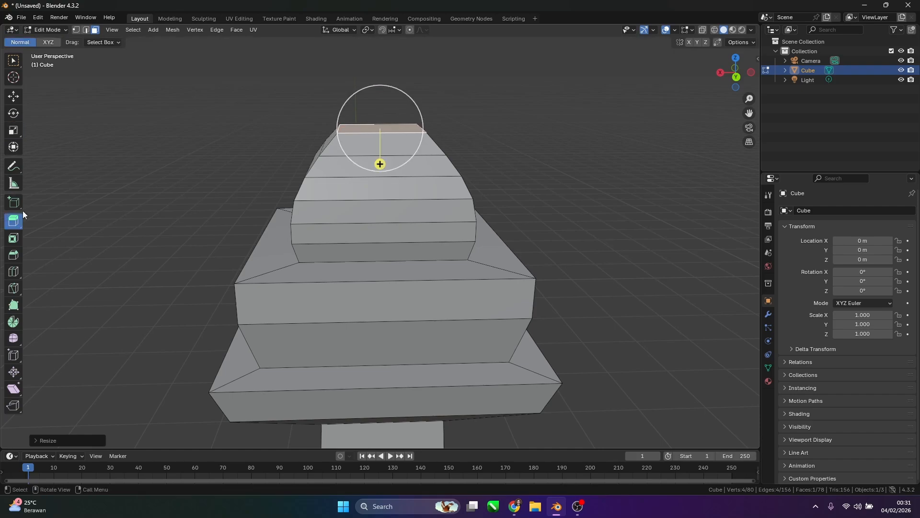
{"action": "left_click_drag", "start_coordinate": [380, 164], "coordinate": [380, 146]}
{"action": "left_click", "coordinate": [13, 131]}
{"action": "left_click_drag", "start_coordinate": [420, 98], "coordinate": [407, 104]}
{"action": "left_click", "coordinate": [14, 223]}
{"action": "left_click_drag", "start_coordinate": [380, 146], "coordinate": [380, 129]}
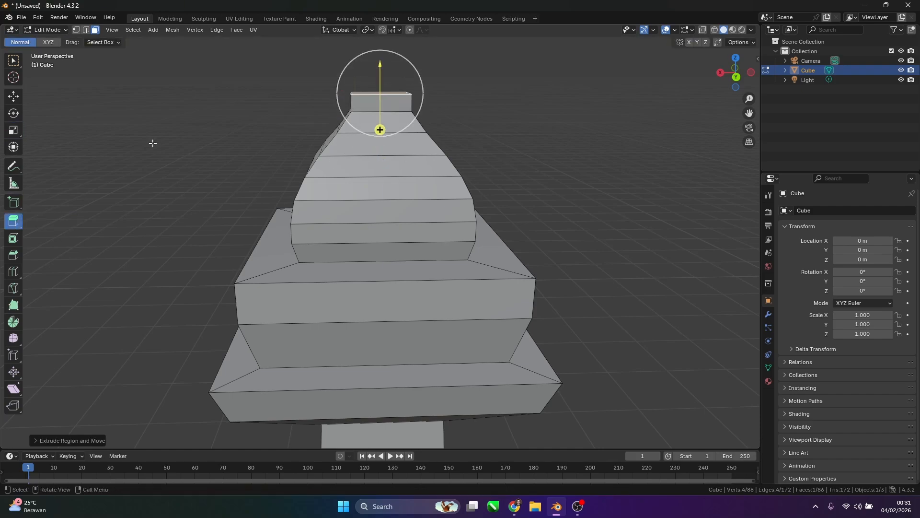
{"action": "left_click", "coordinate": [14, 130]}
{"action": "left_click_drag", "start_coordinate": [415, 72], "coordinate": [408, 77]}
Extrude the flame's last two layers, shrinking each top face until the tip narrows almost to a point
{"action": "left_click", "coordinate": [14, 221]}
{"action": "left_click_drag", "start_coordinate": [380, 130], "coordinate": [380, 113]}
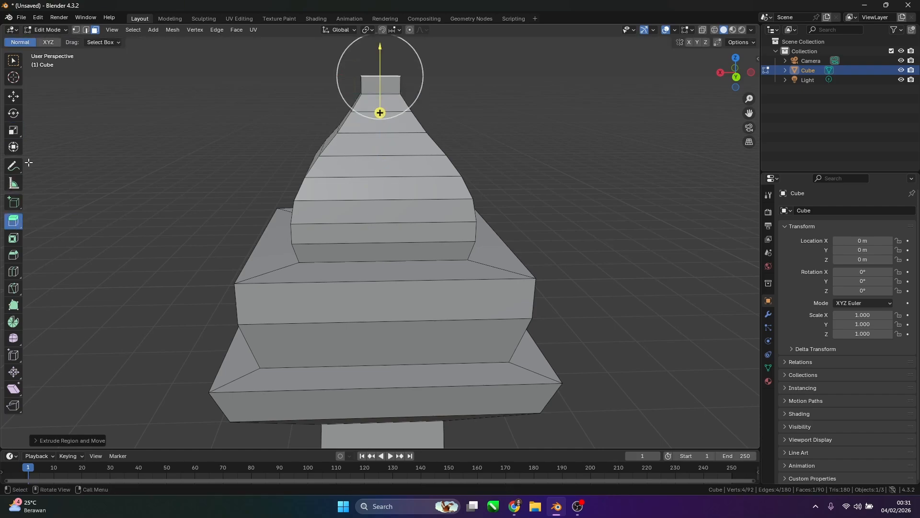
{"action": "left_click", "coordinate": [13, 130]}
{"action": "left_click_drag", "start_coordinate": [416, 54], "coordinate": [396, 64]}
{"action": "left_click", "coordinate": [13, 221]}
{"action": "left_click_drag", "start_coordinate": [380, 113], "coordinate": [380, 102]}
{"action": "left_click", "coordinate": [14, 131]}
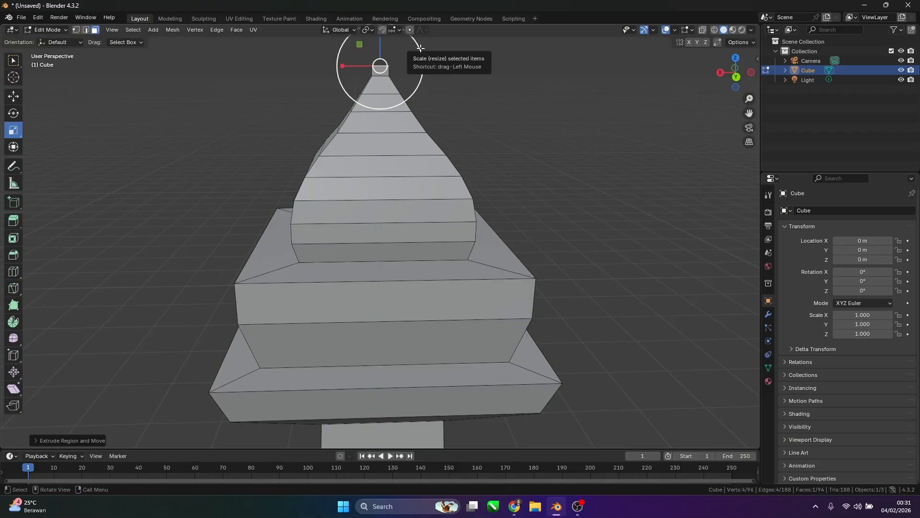
{"action": "left_click_drag", "start_coordinate": [420, 49], "coordinate": [385, 67]}
Examine the pointed flame and the column's head from a distance and from several angles
{"action": "scroll", "coordinate": [425, 120], "scroll_direction": "down", "scroll_amount": 5}
{"action": "mouse_move", "coordinate": [451, 176]}
{"action": "middle_mouse_down"}
{"action": "mouse_move", "coordinate": [424, 177]}
{"action": "mouse_move", "coordinate": [416, 133]}
{"action": "mouse_move", "coordinate": [454, 173]}
{"action": "middle_mouse_up"}
{"action": "scroll", "coordinate": [446, 184], "scroll_direction": "down", "scroll_amount": 5}
{"action": "middle_click_drag", "start_coordinate": [427, 206], "coordinate": [405, 195]}
{"action": "scroll", "coordinate": [361, 235], "scroll_direction": "up", "scroll_amount": 4}
{"action": "scroll", "coordinate": [398, 263], "scroll_direction": "up", "scroll_amount": 3}
{"action": "middle_click_drag", "start_coordinate": [399, 228], "coordinate": [426, 221]}
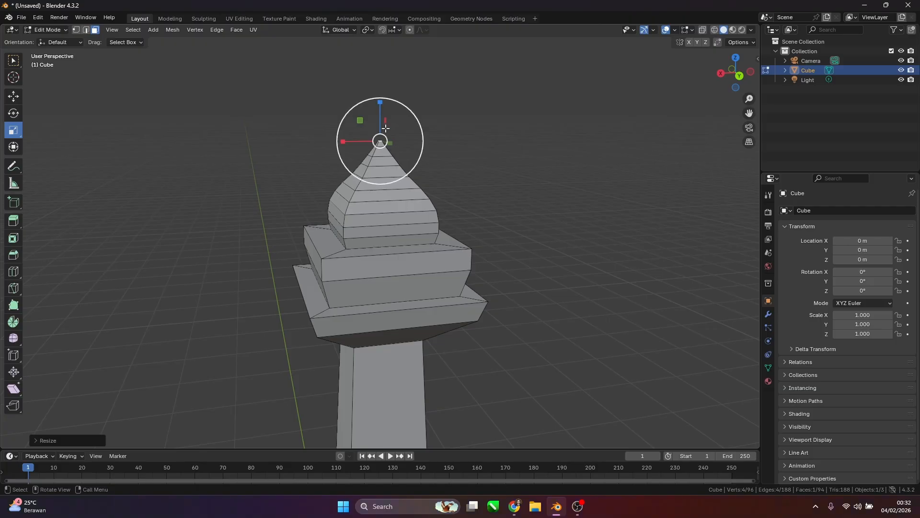
Turn on proportional editing and activate the Move tool for the selected face at the flame's tip
{"action": "middle_click_drag", "start_coordinate": [374, 105], "coordinate": [395, 126]}
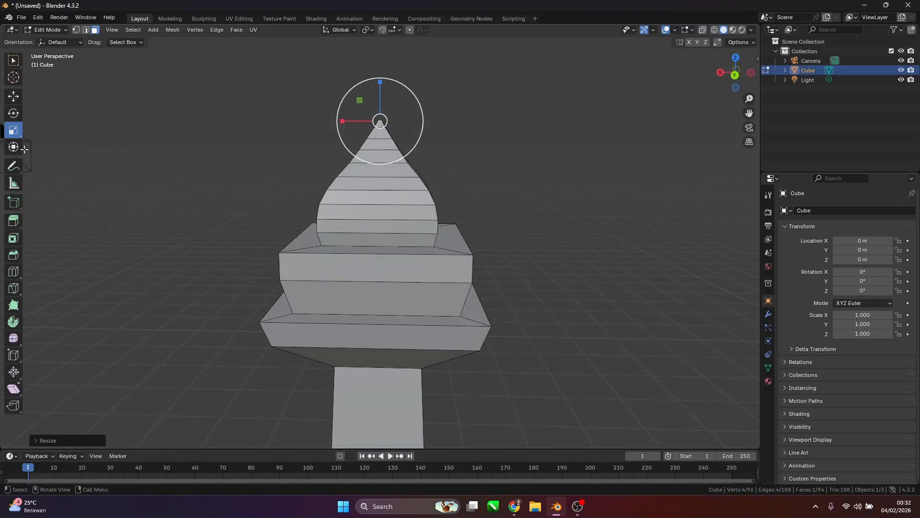
{"action": "middle_click_drag", "start_coordinate": [400, 203], "coordinate": [328, 192]}
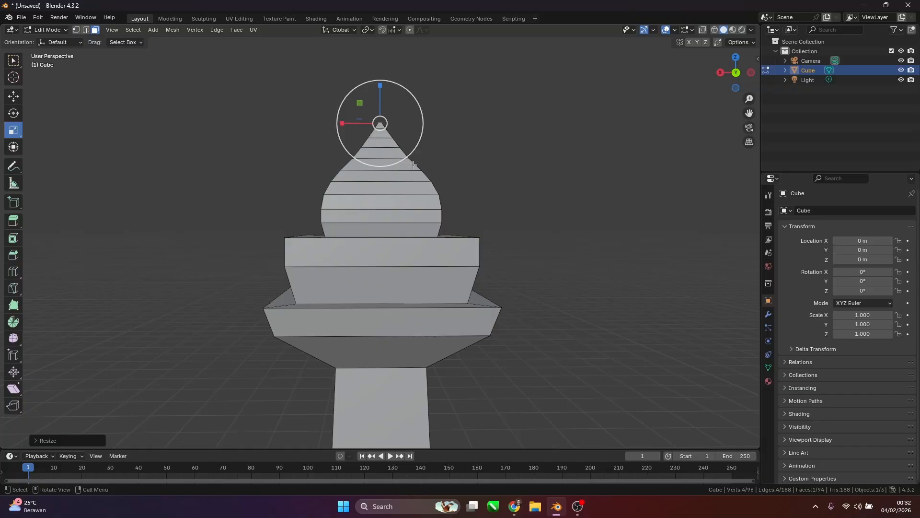
{"action": "middle_click_drag", "start_coordinate": [329, 199], "coordinate": [352, 169]}
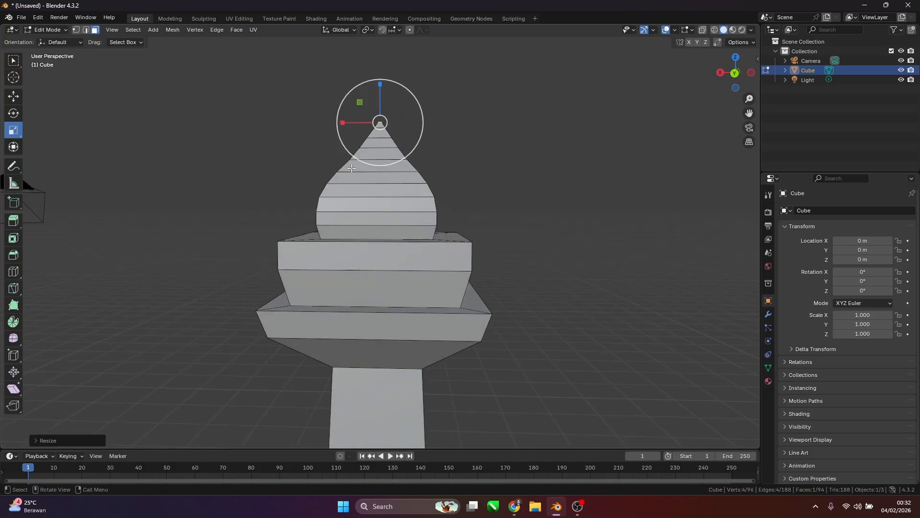
{"action": "left_click", "coordinate": [410, 30]}
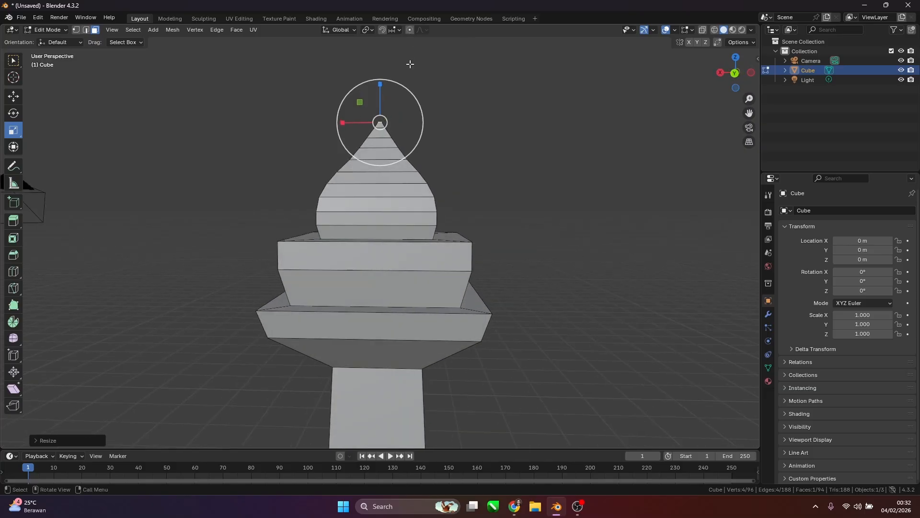
{"action": "left_click", "coordinate": [409, 29]}
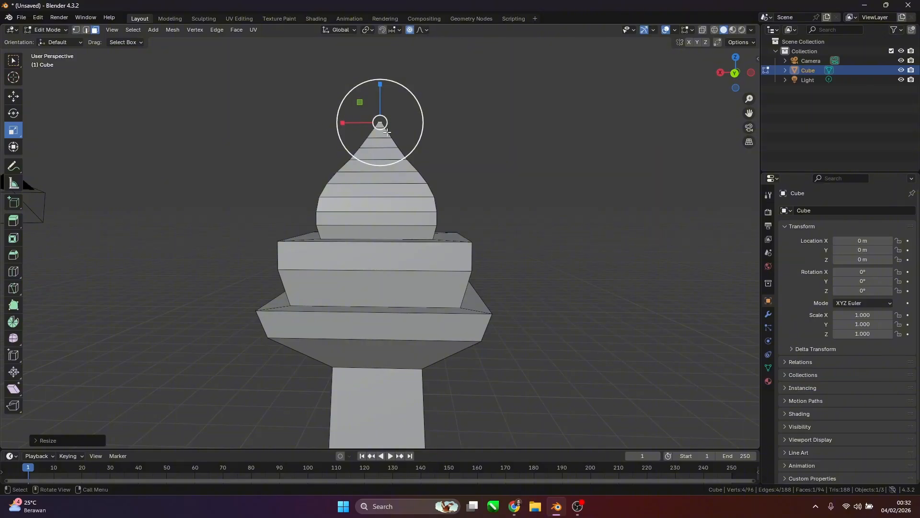
{"action": "left_click", "coordinate": [14, 97]}
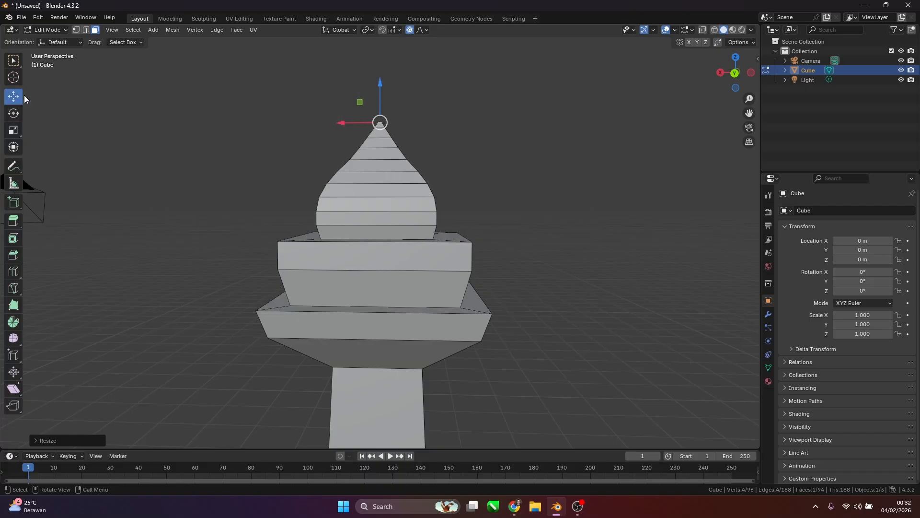
Try raising the flame's tip along Z several times with smooth proportional editing at a size of 1 m, undoing each move
{"action": "left_click_drag", "start_coordinate": [381, 89], "coordinate": [381, 81]}
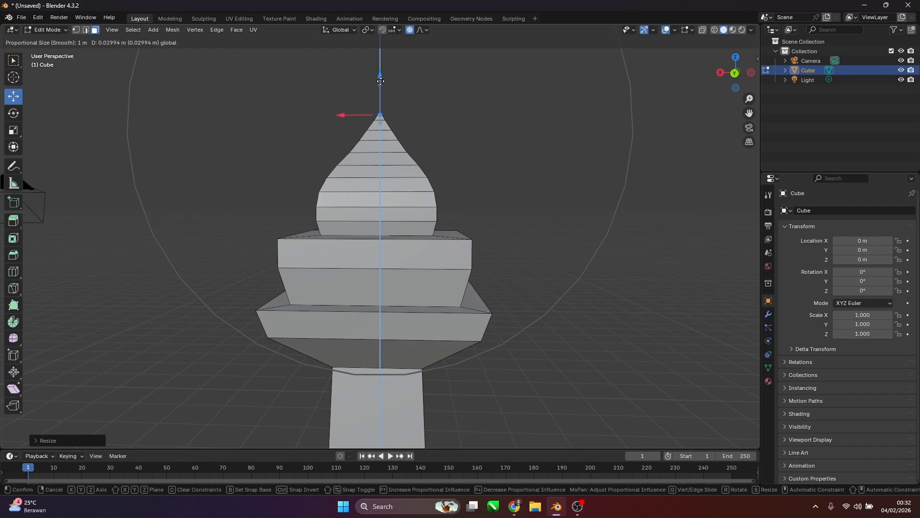
{"action": "left_click_drag", "start_coordinate": [380, 81], "coordinate": [385, 79]}
{"action": "middle_click_drag", "start_coordinate": [387, 110], "coordinate": [382, 112]}
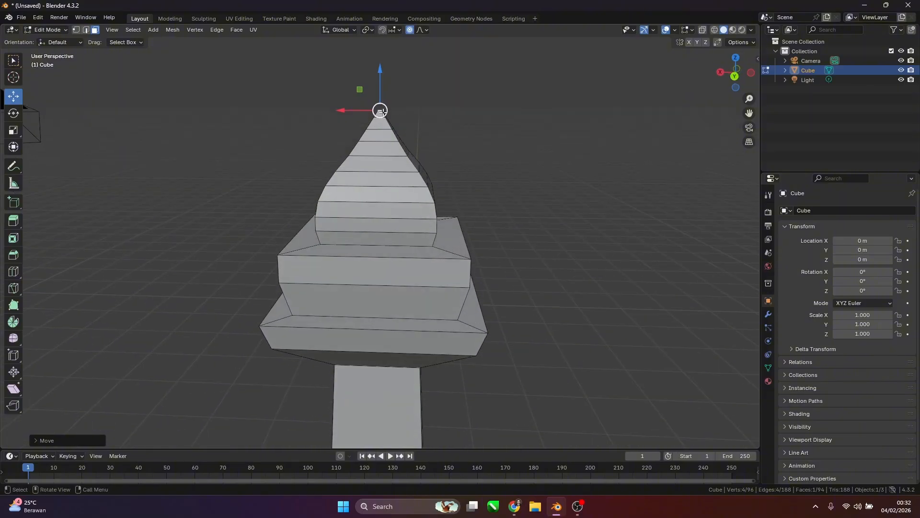
{"action": "key", "text": "ctrl+z"}
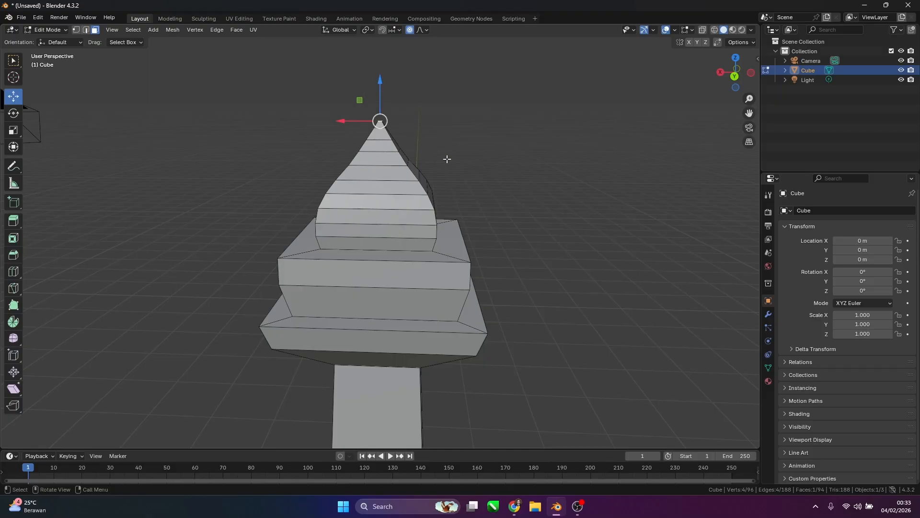
{"action": "left_click_drag", "start_coordinate": [381, 94], "coordinate": [381, 90]}
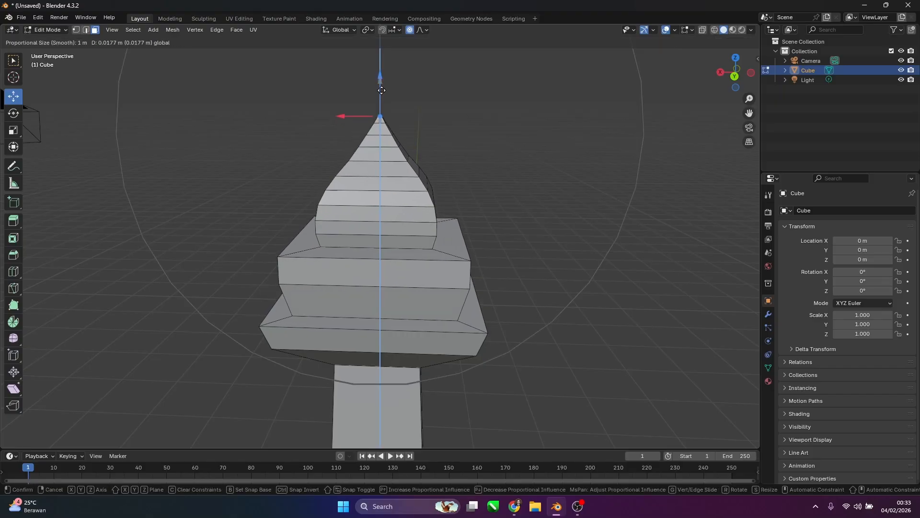
{"action": "left_click_drag", "start_coordinate": [382, 90], "coordinate": [385, 66]}
{"action": "key", "text": "ctrl+z"}
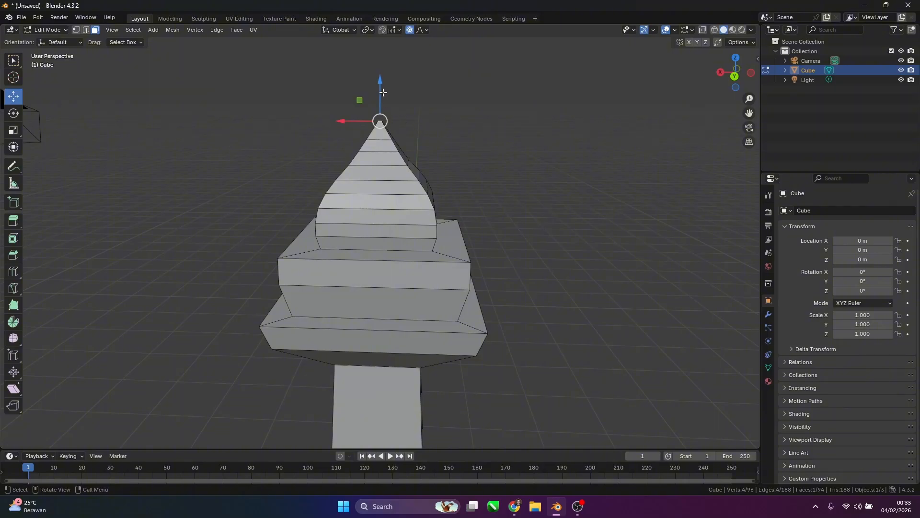
{"action": "left_click_drag", "start_coordinate": [382, 91], "coordinate": [380, 79]}
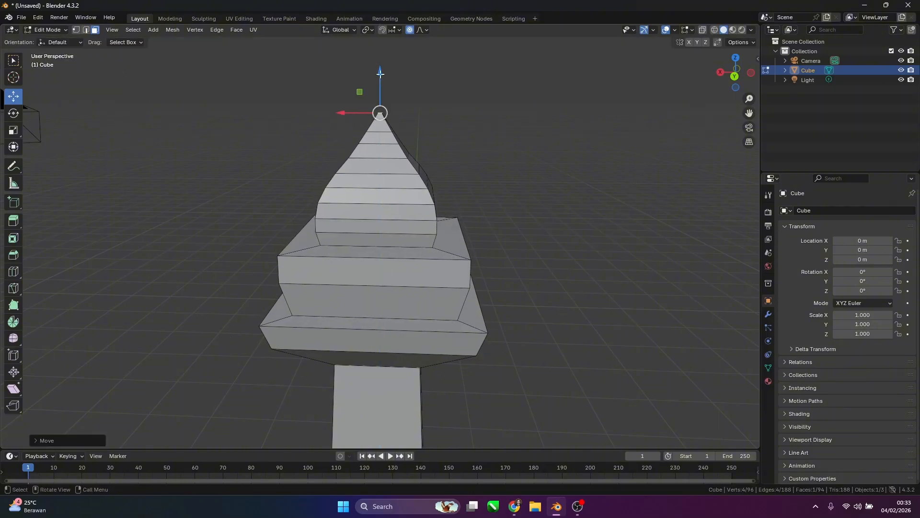
{"action": "key", "text": "ctrl+z"}
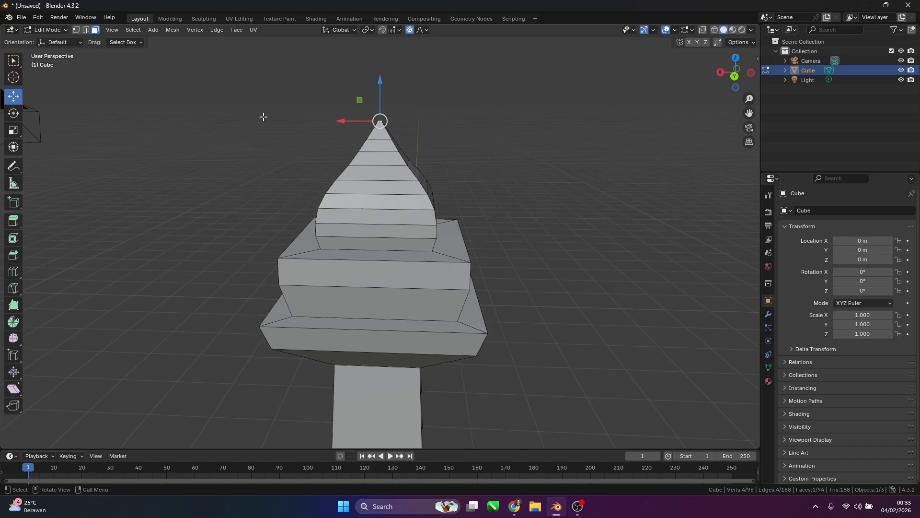
Raise the flame's tip well upward along Z with smooth proportional editing, stretching the flame into a taller teardrop
{"action": "key", "text": "g"}
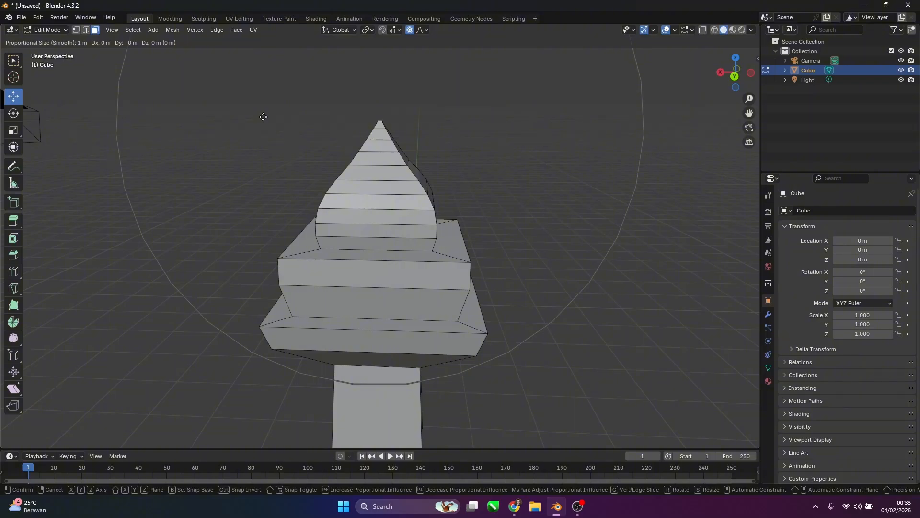
{"action": "left_click", "coordinate": [263, 116]}
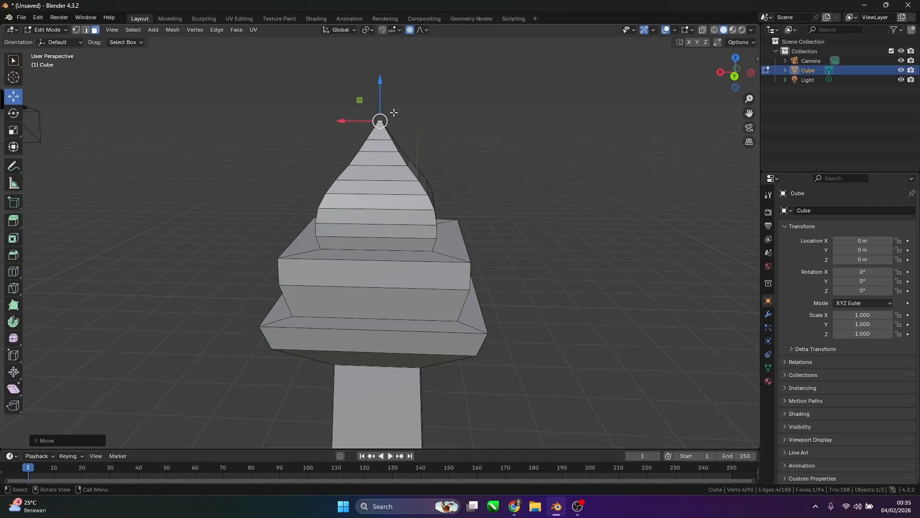
{"action": "middle_click_drag", "start_coordinate": [389, 105], "coordinate": [408, 105]}
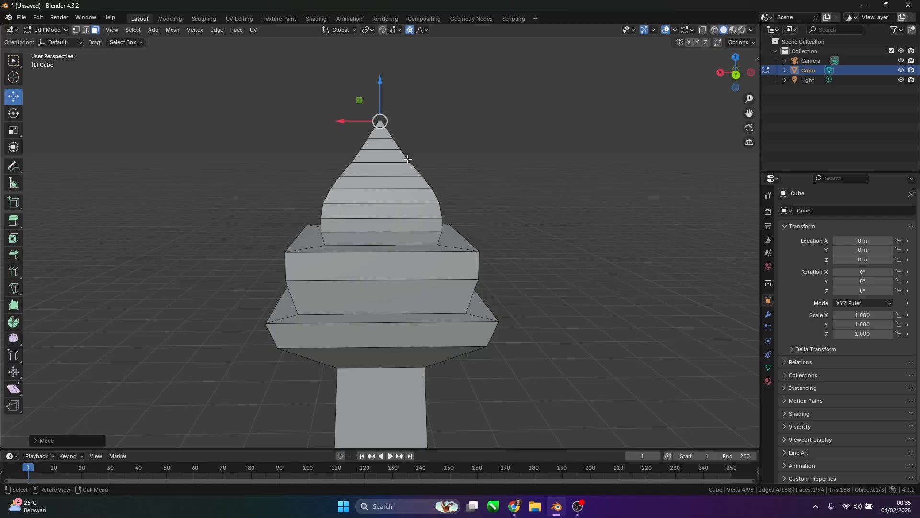
{"action": "key", "text": "g"}
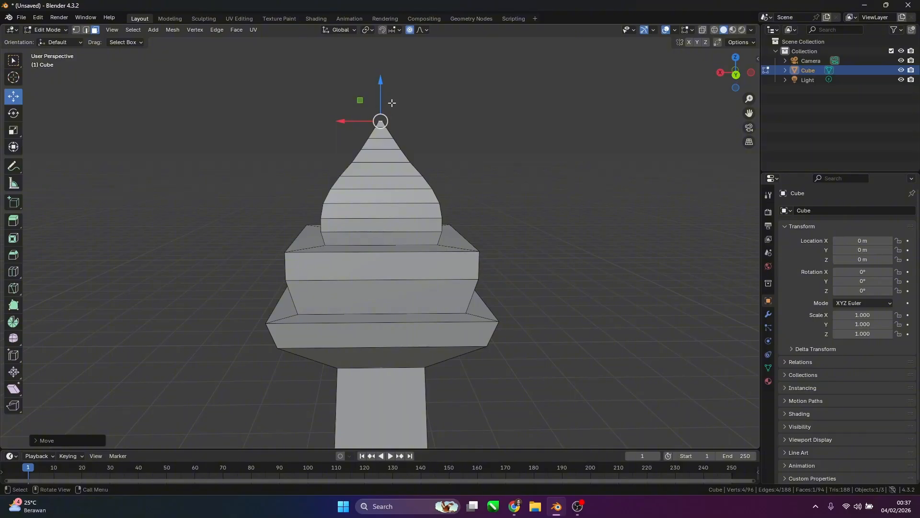
{"action": "left_click_drag", "start_coordinate": [380, 85], "coordinate": [387, 479]}
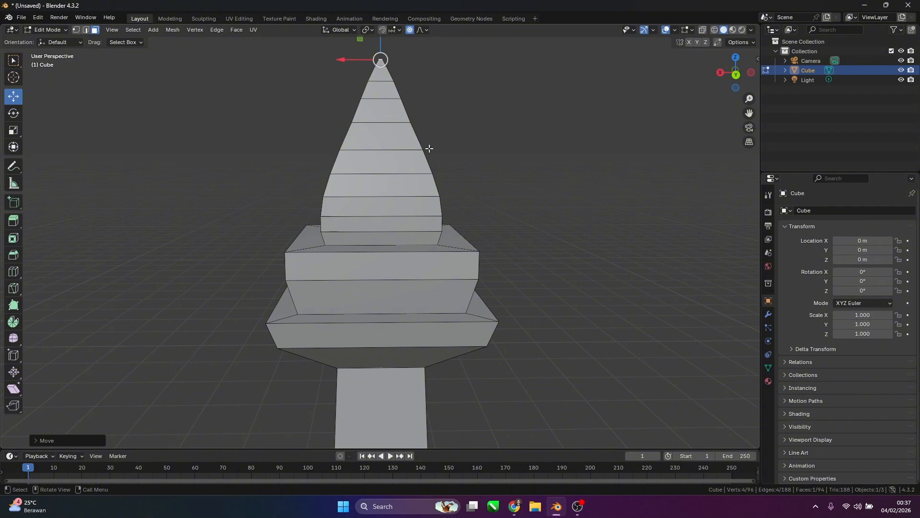
Try twisting the flame's tip around Z with the Rotate tool at a proportional size of 0.51, and undo the rotation
{"action": "mouse_move", "coordinate": [431, 149]}
{"action": "middle_mouse_down"}
{"action": "mouse_move", "coordinate": [477, 144]}
{"action": "mouse_move", "coordinate": [436, 140]}
{"action": "middle_mouse_up"}
{"action": "scroll", "coordinate": [435, 139], "scroll_direction": "down", "scroll_amount": 6}
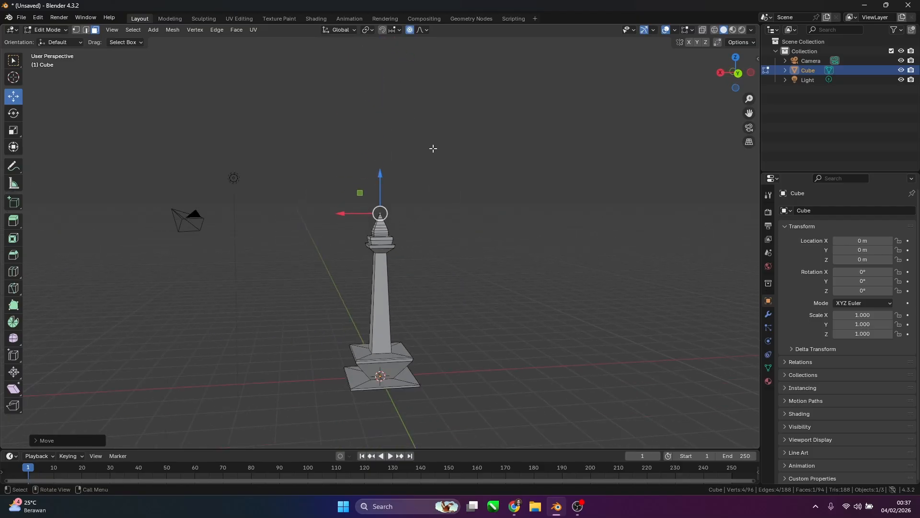
{"action": "scroll", "coordinate": [415, 211], "scroll_direction": "up", "scroll_amount": 5}
{"action": "scroll", "coordinate": [415, 210], "scroll_direction": "up", "scroll_amount": 3}
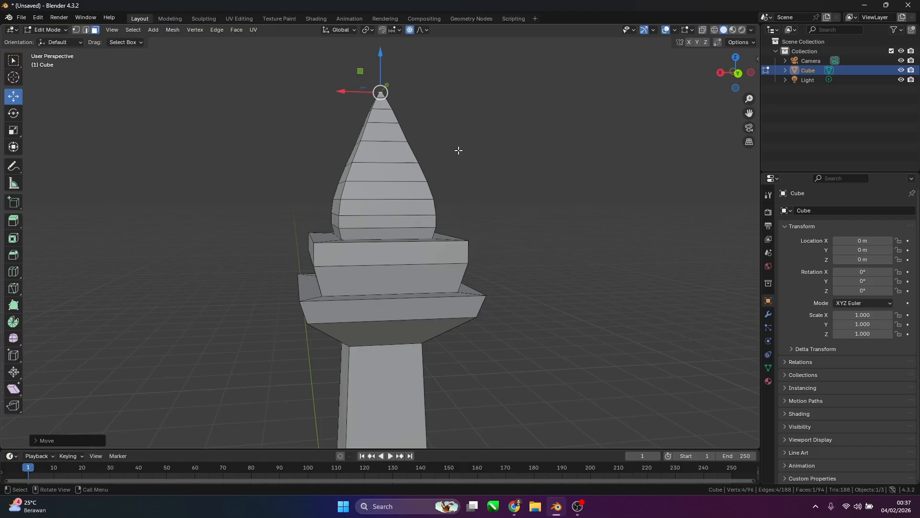
{"action": "middle_click_drag", "start_coordinate": [460, 150], "coordinate": [449, 150]}
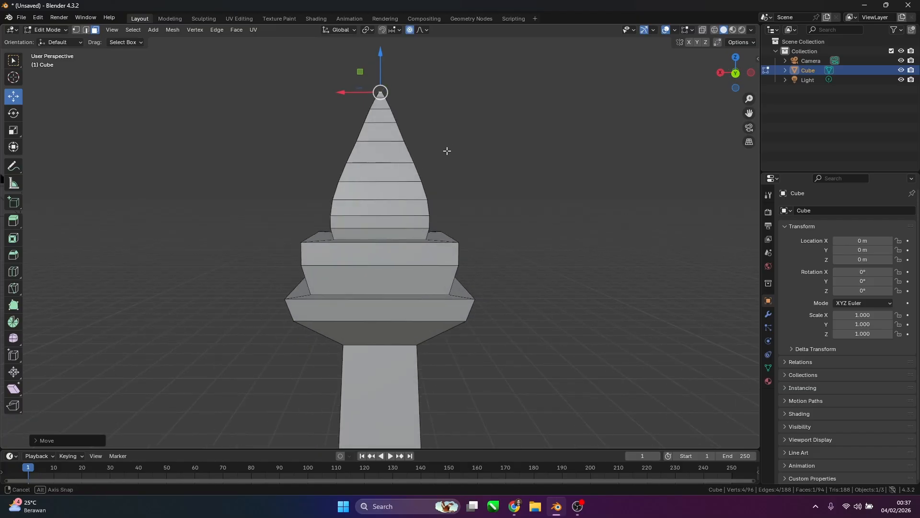
{"action": "left_click", "coordinate": [14, 113]}
{"action": "left_click_drag", "start_coordinate": [392, 84], "coordinate": [355, 82]}
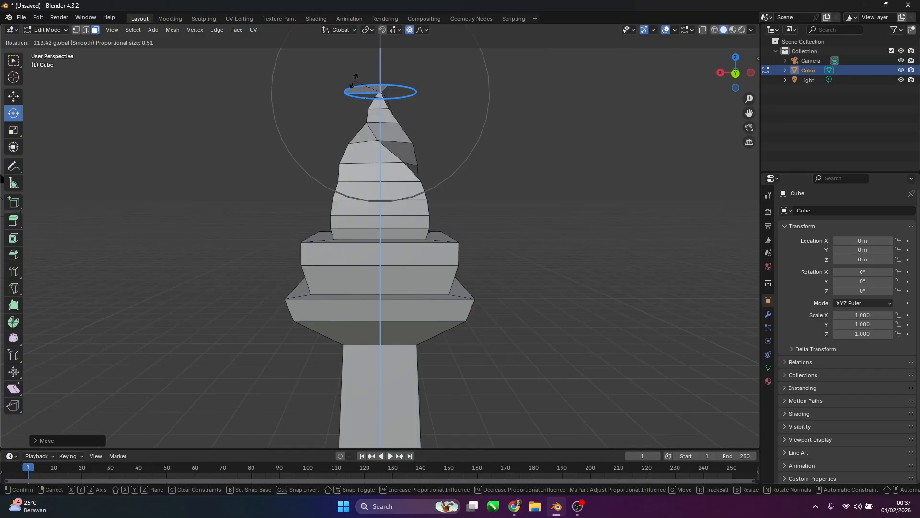
{"action": "key", "text": "Escape"}
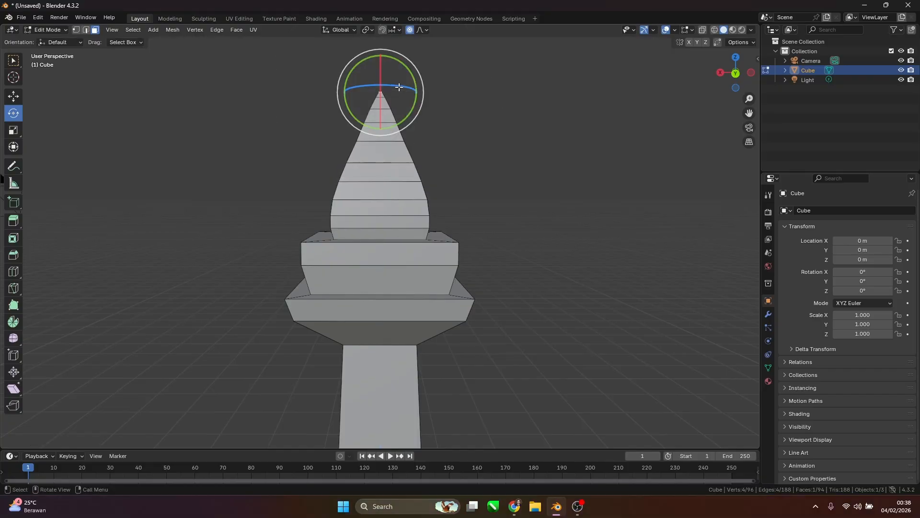
{"action": "left_click_drag", "start_coordinate": [399, 86], "coordinate": [368, 87]}
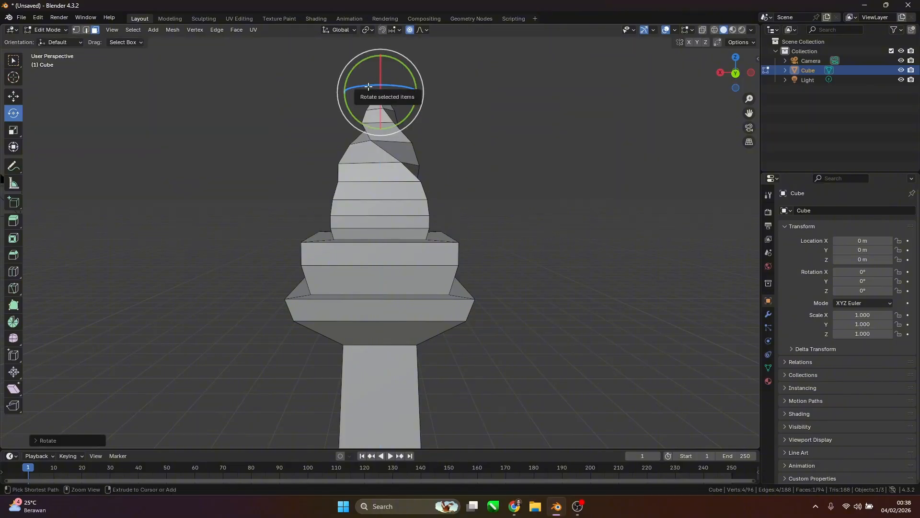
{"action": "key", "text": "ctrl+z"}
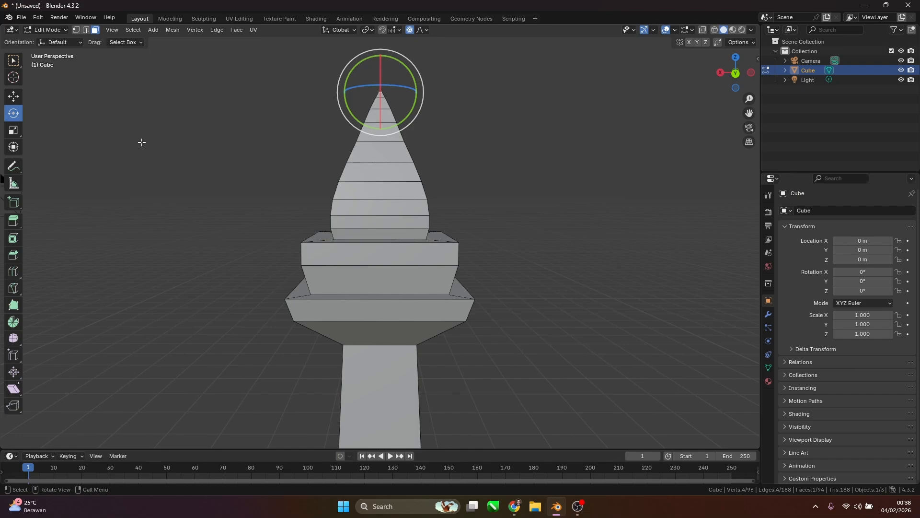
Twist the flame's tip by about -173° around Z with a smooth proportional size of 0.75, forming a spiral
{"action": "key", "text": "r"}
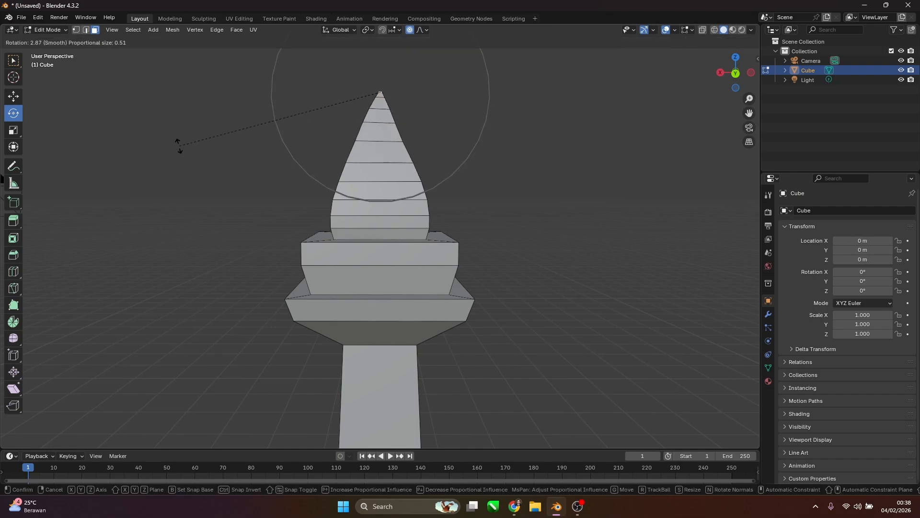
{"action": "left_click", "coordinate": [184, 154]}
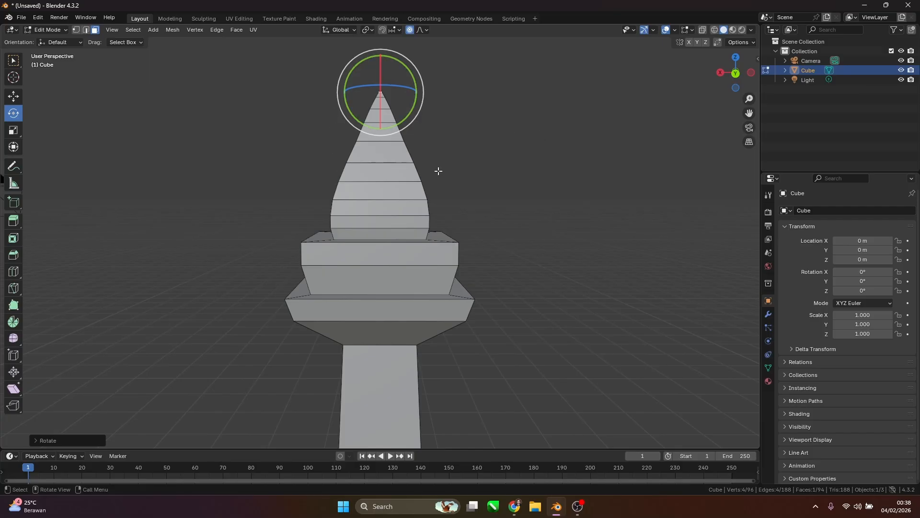
{"action": "left_click_drag", "start_coordinate": [415, 90], "coordinate": [267, 101]}
{"action": "scroll", "coordinate": [267, 98], "scroll_direction": "down", "scroll_amount": 1}
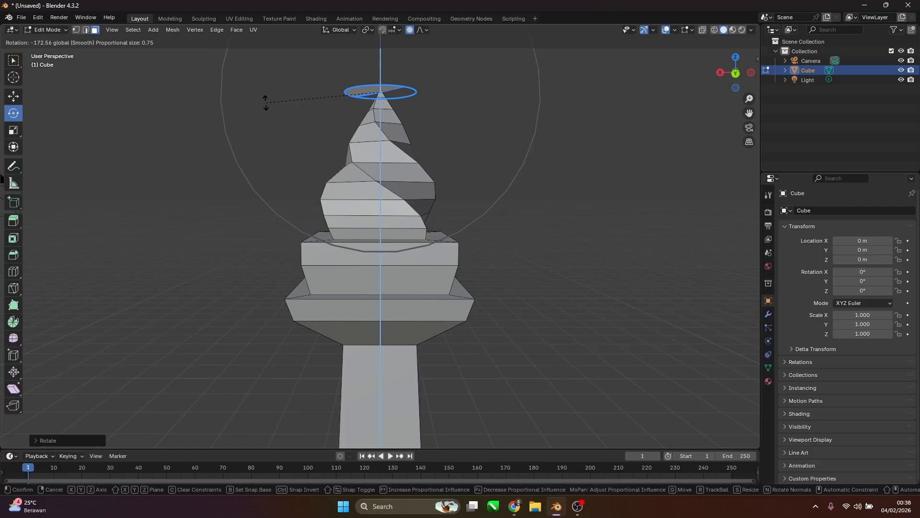
{"action": "left_click_drag", "start_coordinate": [266, 102], "coordinate": [267, 102]}
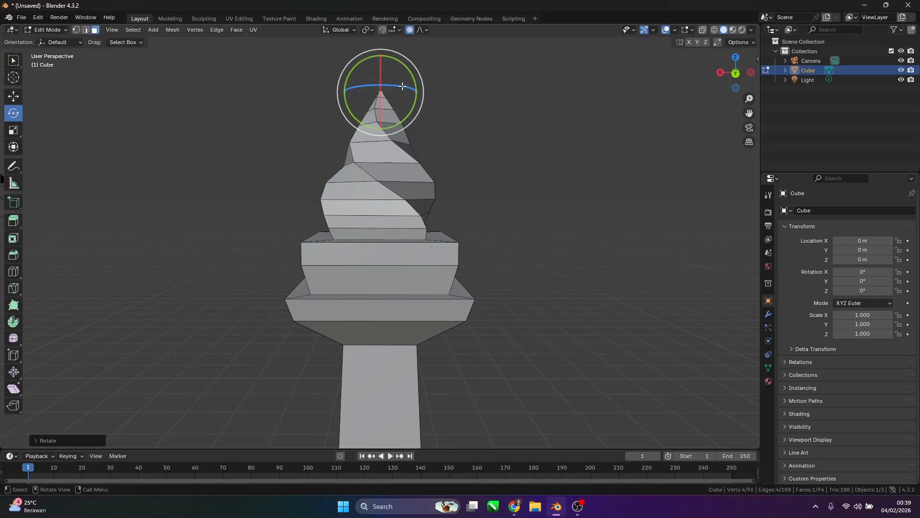
Rotate the flame's tip further around Z in the same direction, adjusting the proportional influence to tighten the spiral
{"action": "left_click_drag", "start_coordinate": [401, 88], "coordinate": [386, 84]}
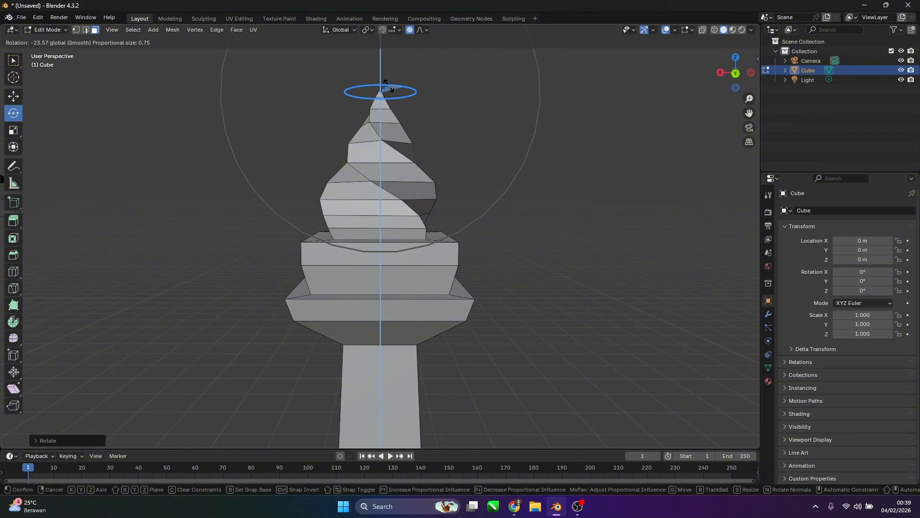
{"action": "left_click_drag", "start_coordinate": [386, 84], "coordinate": [381, 89]}
{"action": "scroll", "coordinate": [380, 85], "scroll_direction": "down", "scroll_amount": 4}
{"action": "scroll", "coordinate": [380, 87], "scroll_direction": "up", "scroll_amount": 1}
{"action": "scroll", "coordinate": [381, 89], "scroll_direction": "up", "scroll_amount": 3}
{"action": "scroll", "coordinate": [380, 89], "scroll_direction": "down", "scroll_amount": 1}
{"action": "scroll", "coordinate": [380, 89], "scroll_direction": "up", "scroll_amount": 1}
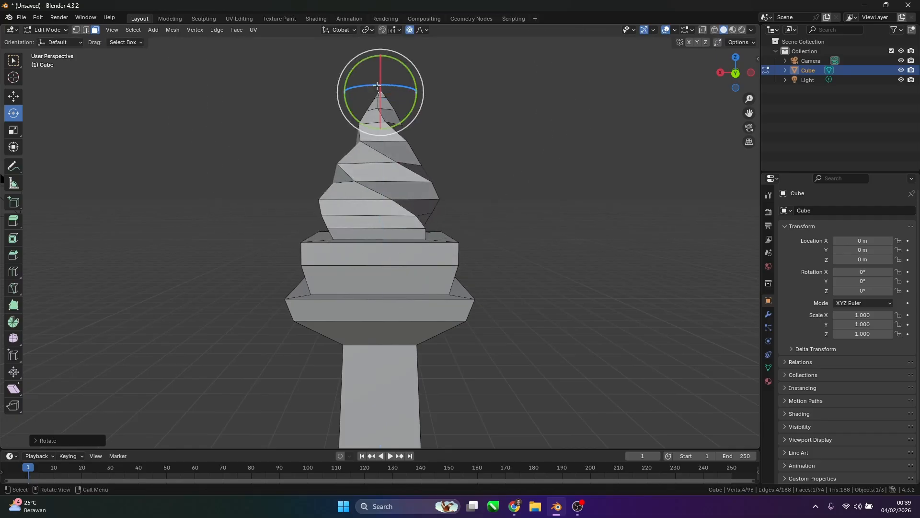
Deselect the tip face, return to Object Mode and look over the whole monument
{"action": "left_click", "coordinate": [493, 160]}
{"action": "scroll", "coordinate": [488, 212], "scroll_direction": "down", "scroll_amount": 4}
{"action": "middle_click_drag", "start_coordinate": [489, 212], "coordinate": [513, 323]}
{"action": "key", "text": "Tab"}
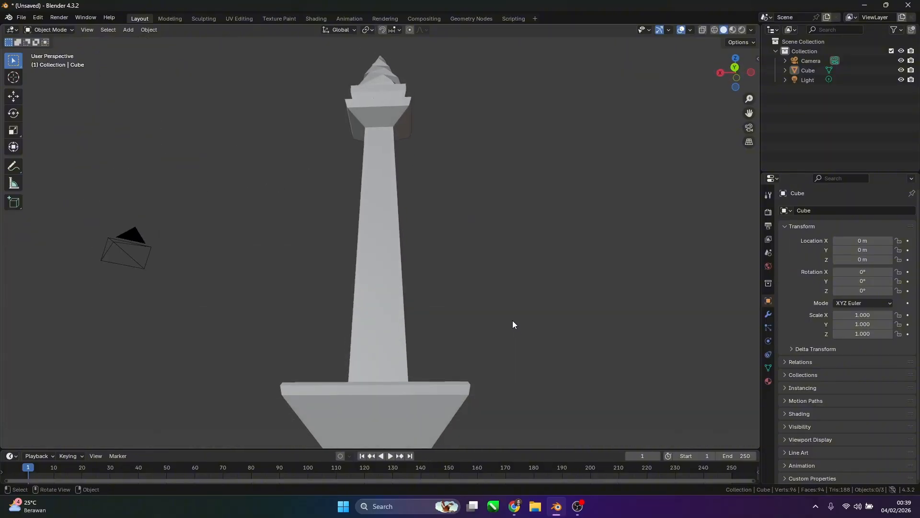
{"action": "middle_click_drag", "start_coordinate": [454, 306], "coordinate": [487, 396]}
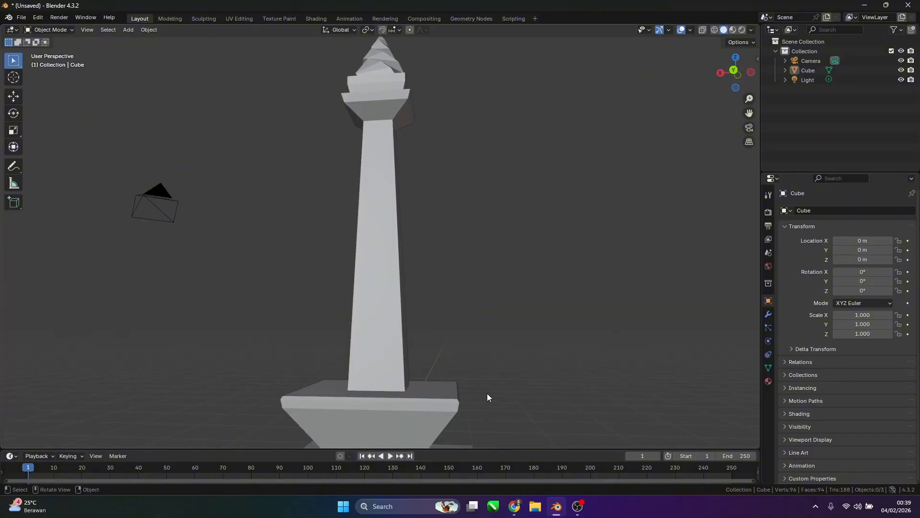
Check the Monas reference picture in Chrome, return to Blender and select the monument object
{"action": "left_click", "coordinate": [514, 506]}
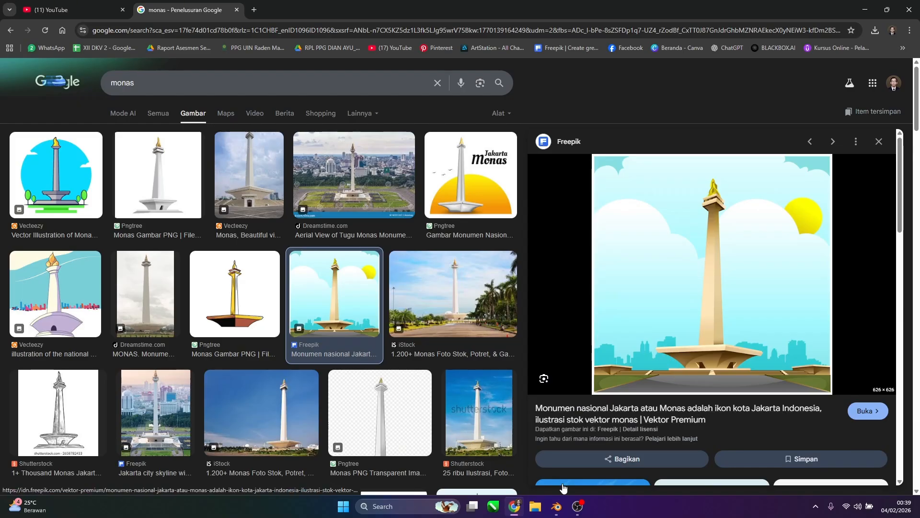
{"action": "key", "text": "alt+Tab"}
{"action": "middle_click_drag", "start_coordinate": [418, 344], "coordinate": [420, 373]}
{"action": "left_click", "coordinate": [401, 363]}
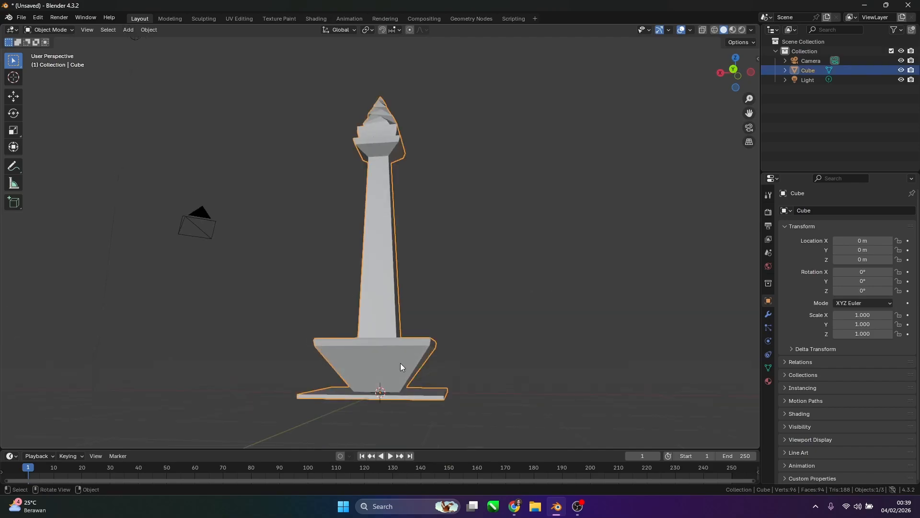
Enter Edit Mode on the monument and activate the Loop Cut tool for its flared base
{"action": "left_click", "coordinate": [54, 29]}
{"action": "left_click", "coordinate": [56, 47]}
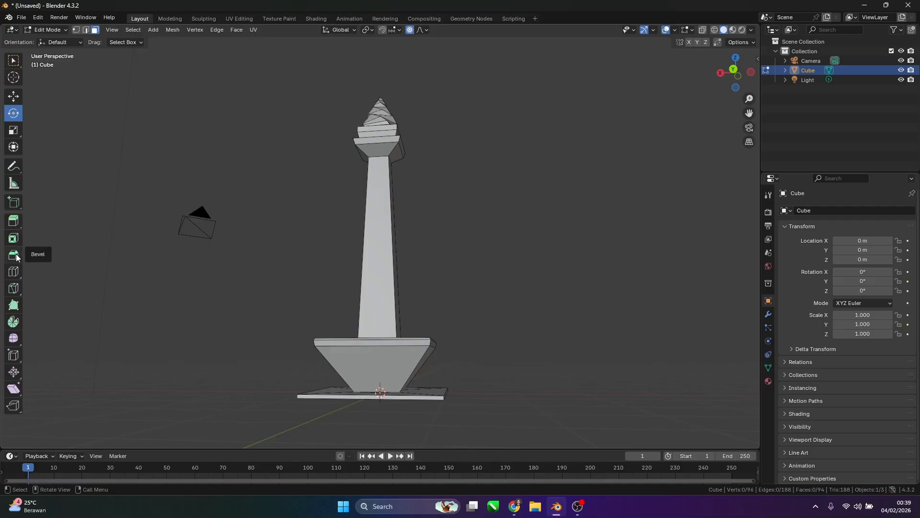
{"action": "left_click", "coordinate": [13, 271]}
{"action": "middle_click_drag", "start_coordinate": [354, 374], "coordinate": [439, 332]}
{"action": "scroll", "coordinate": [439, 332], "scroll_direction": "up", "scroll_amount": 4}
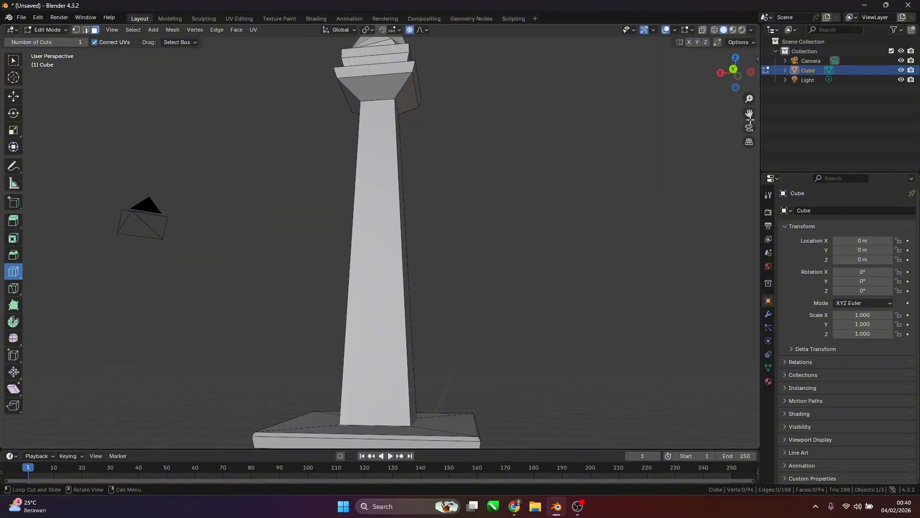
{"action": "left_click_drag", "start_coordinate": [749, 113], "coordinate": [744, 10]}
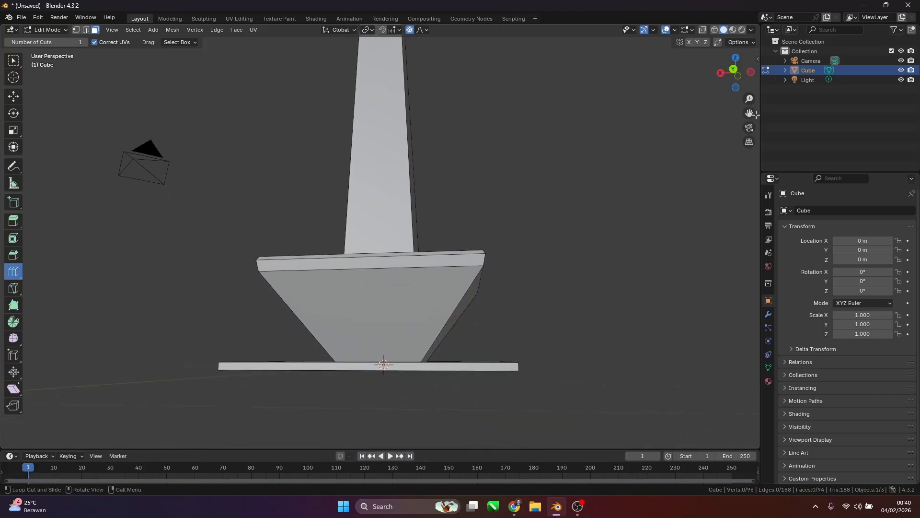
{"action": "left_click_drag", "start_coordinate": [753, 113], "coordinate": [751, 103]}
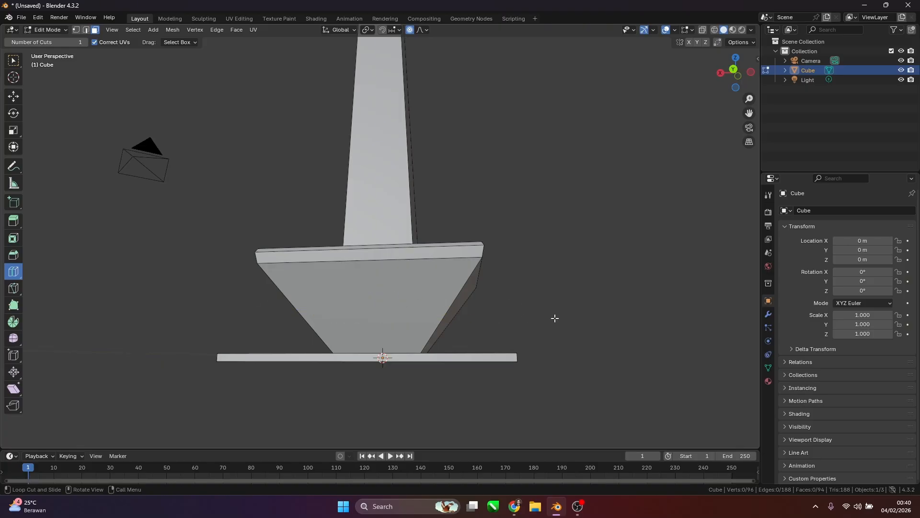
{"action": "scroll", "coordinate": [555, 318], "scroll_direction": "up", "scroll_amount": 3}
{"action": "scroll", "coordinate": [607, 332], "scroll_direction": "down", "scroll_amount": 3}
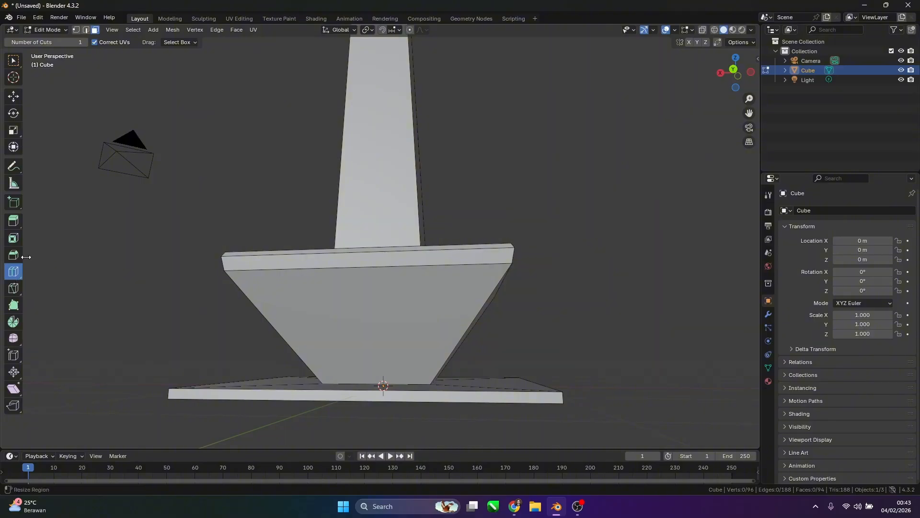
Add two horizontal loop cuts around the flared base below the slab, with an edge slide of about 0.064
{"action": "left_click", "coordinate": [14, 61]}
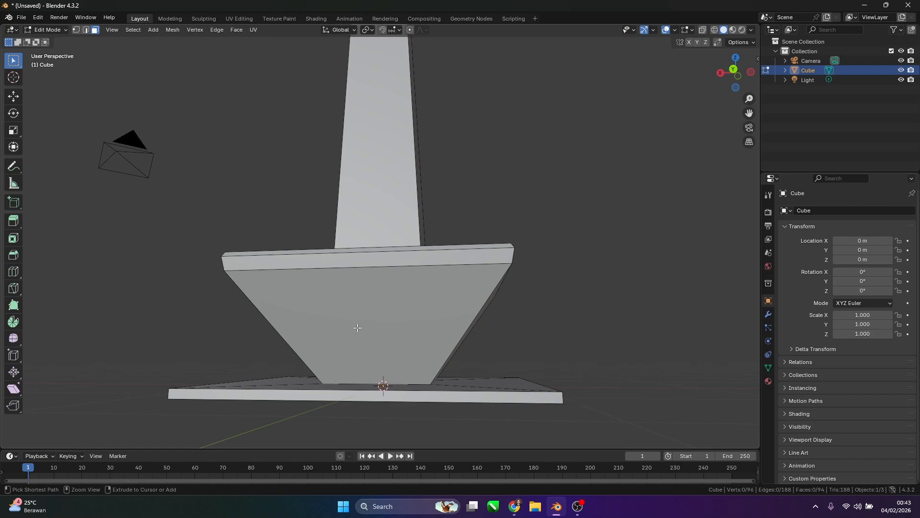
{"action": "key", "text": "ctrl+r"}
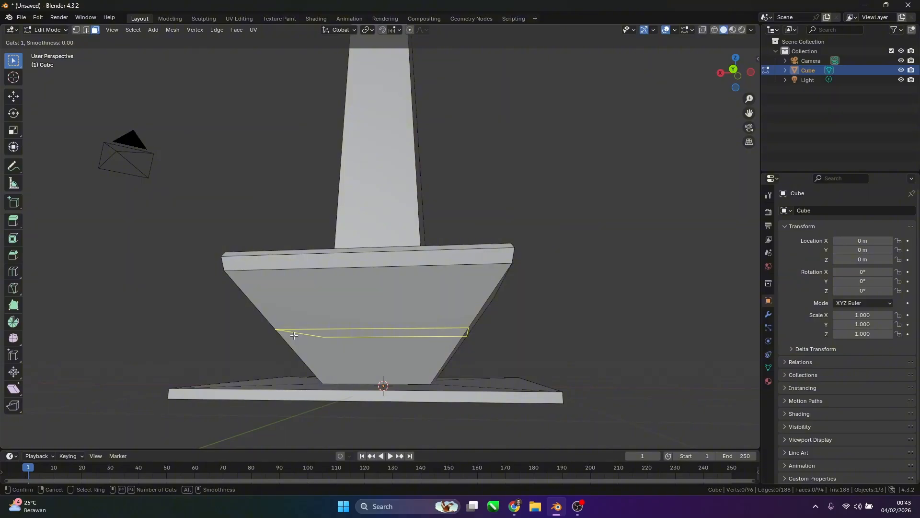
{"action": "scroll", "coordinate": [294, 335], "scroll_direction": "up", "scroll_amount": 1}
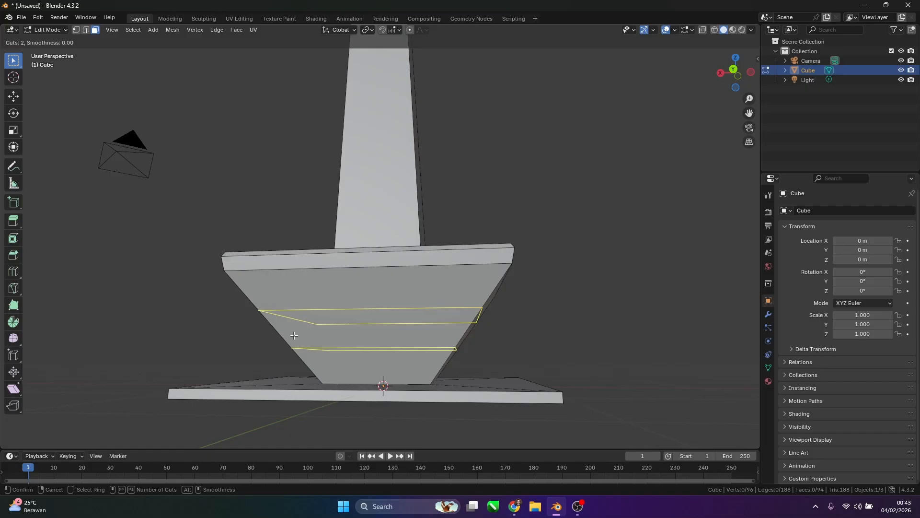
{"action": "scroll", "coordinate": [294, 335], "scroll_direction": "up", "scroll_amount": 8}
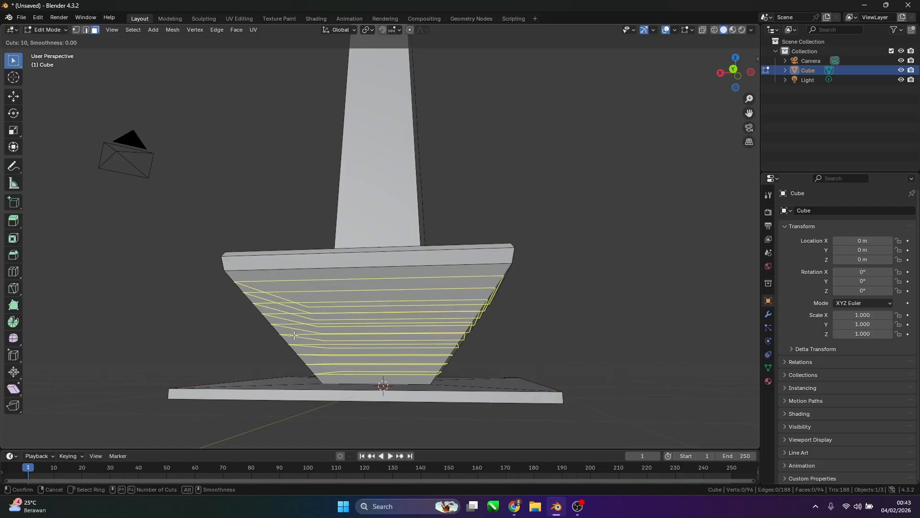
{"action": "scroll", "coordinate": [295, 335], "scroll_direction": "down", "scroll_amount": 8}
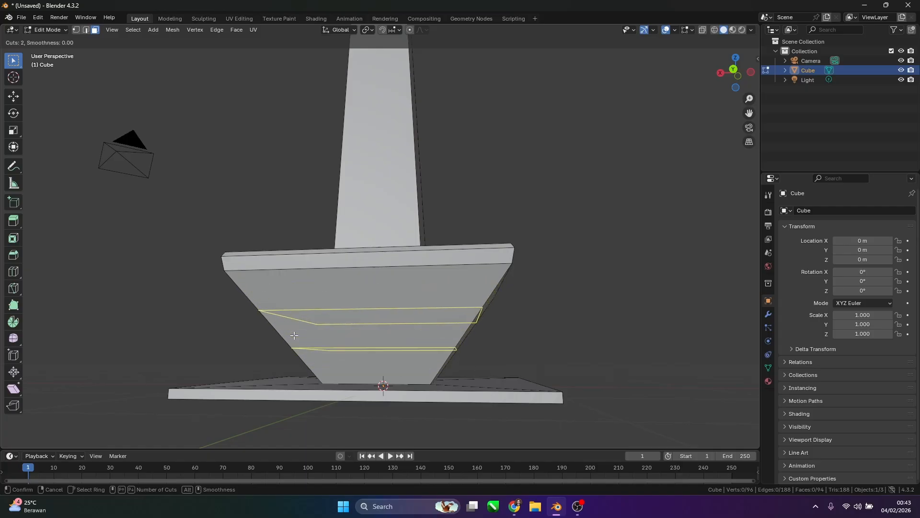
{"action": "left_click", "coordinate": [295, 335]}
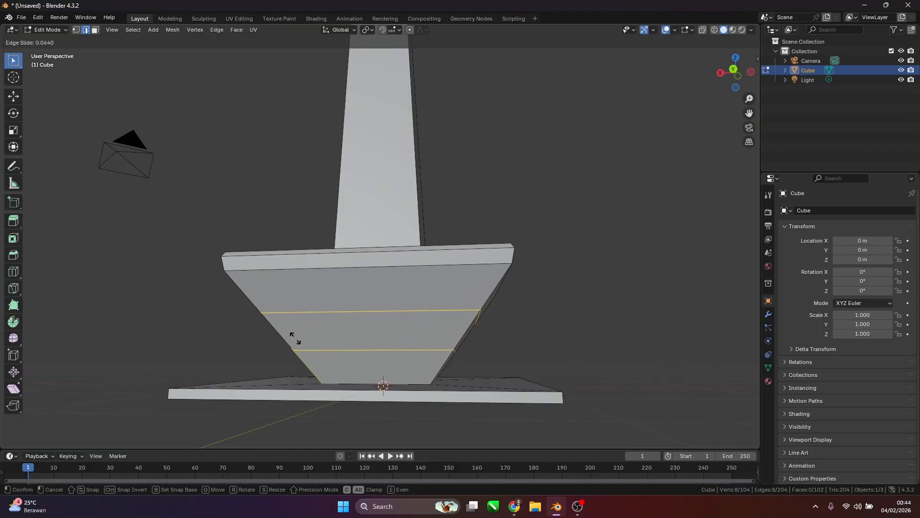
{"action": "left_click", "coordinate": [295, 337]}
Examine the two new edge loops around the flared base from several sides
{"action": "scroll", "coordinate": [352, 362], "scroll_direction": "up", "scroll_amount": 2}
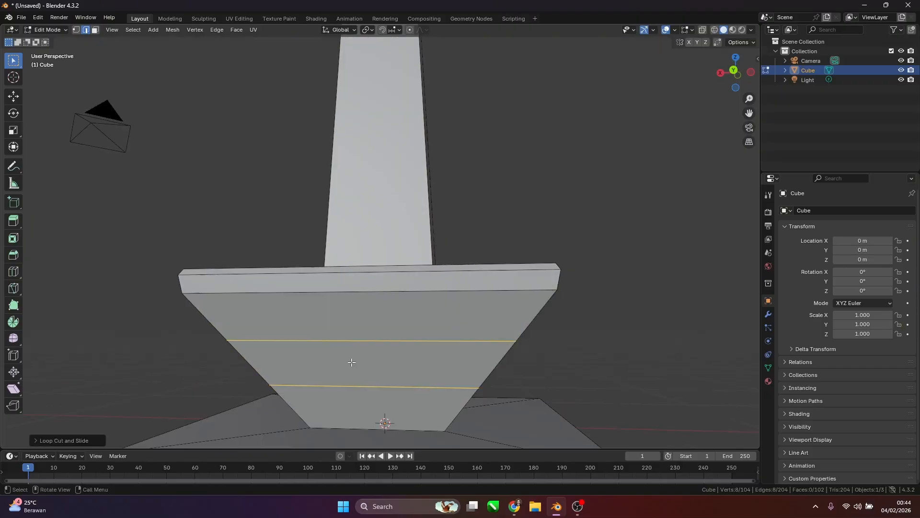
{"action": "scroll", "coordinate": [352, 362], "scroll_direction": "up", "scroll_amount": 3}
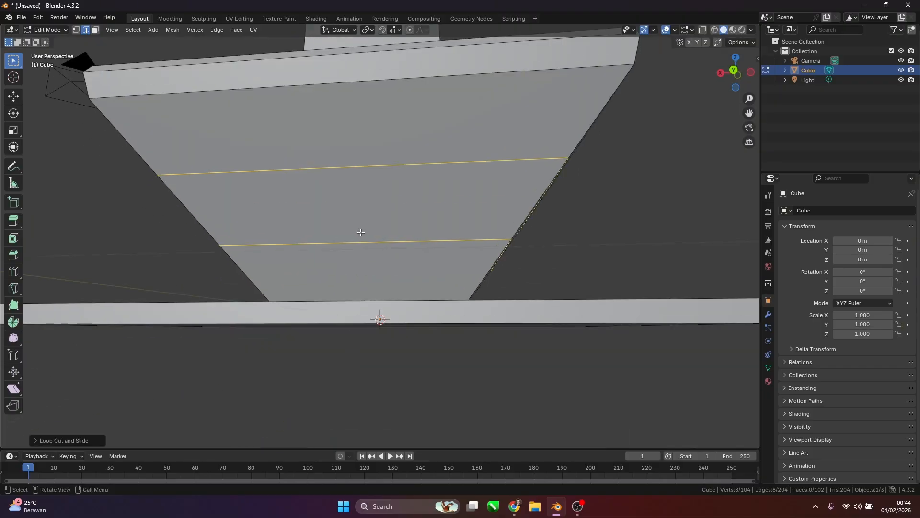
{"action": "left_click", "coordinate": [579, 226]}
{"action": "middle_click_drag", "start_coordinate": [580, 226], "coordinate": [522, 219]}
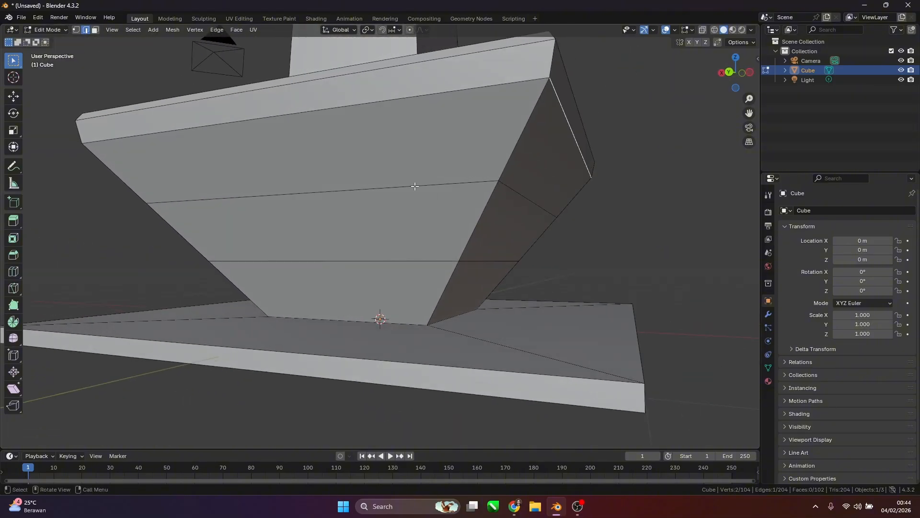
{"action": "middle_click_drag", "start_coordinate": [377, 244], "coordinate": [405, 249]}
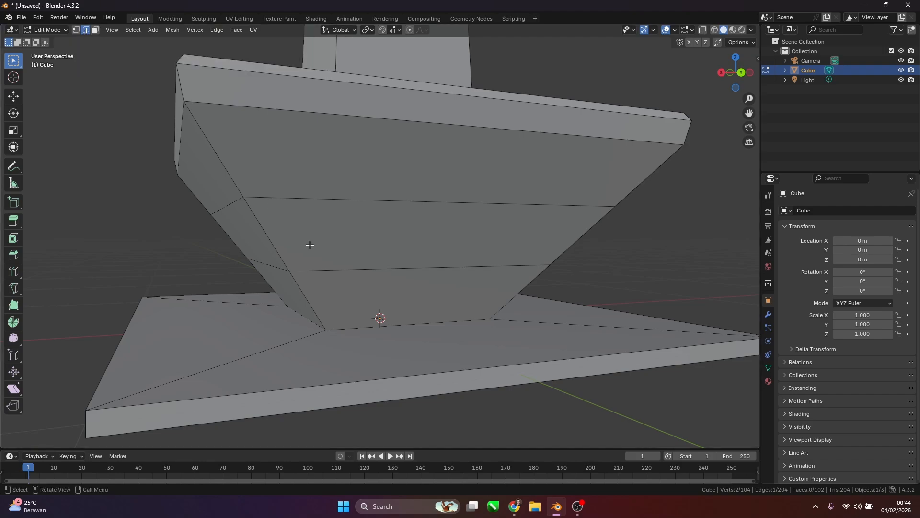
{"action": "left_click", "coordinate": [351, 269]}
{"action": "mouse_move", "coordinate": [395, 263]}
{"action": "middle_mouse_down"}
{"action": "mouse_move", "coordinate": [422, 266]}
{"action": "mouse_move", "coordinate": [407, 270]}
{"action": "middle_mouse_up"}
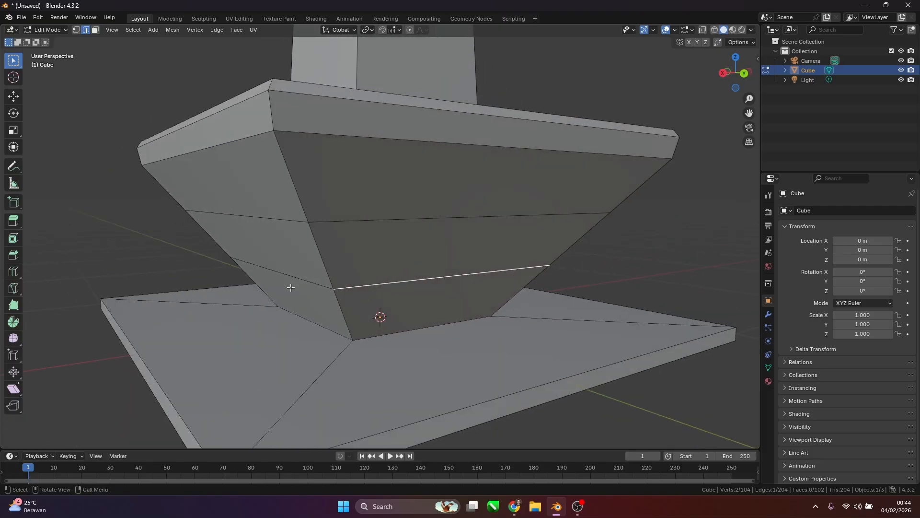
{"action": "middle_click_drag", "start_coordinate": [475, 284], "coordinate": [372, 271]}
{"action": "middle_click_drag", "start_coordinate": [293, 271], "coordinate": [343, 273]}
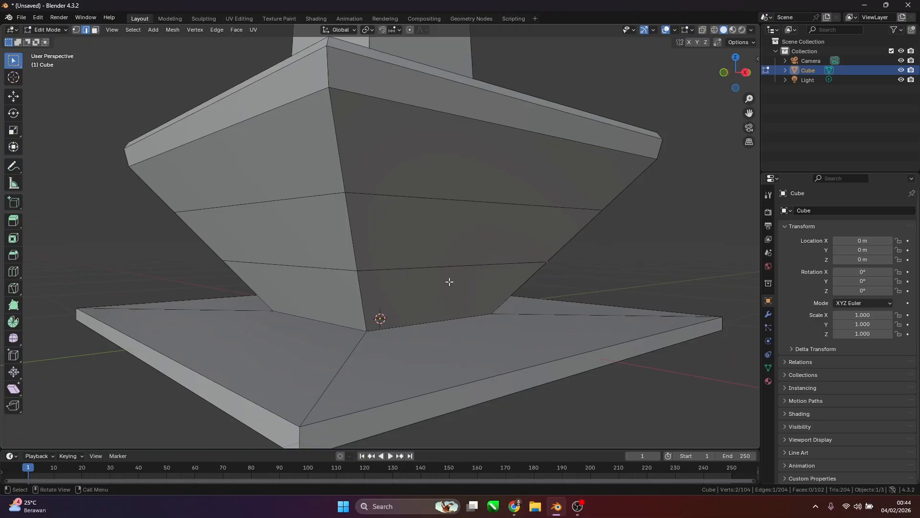
Select the whole lower edge loop of the flared base and scale it slightly inward
{"action": "left_click", "coordinate": [403, 269], "text": "alt"}
{"action": "mouse_move", "coordinate": [335, 295]}
{"action": "middle_mouse_down"}
{"action": "mouse_move", "coordinate": [318, 285]}
{"action": "mouse_move", "coordinate": [469, 290]}
{"action": "mouse_move", "coordinate": [306, 292]}
{"action": "mouse_move", "coordinate": [415, 295]}
{"action": "mouse_move", "coordinate": [326, 296]}
{"action": "middle_mouse_up"}
{"action": "middle_click_drag", "start_coordinate": [499, 289], "coordinate": [546, 288]}
{"action": "middle_click_drag", "start_coordinate": [443, 286], "coordinate": [401, 275]}
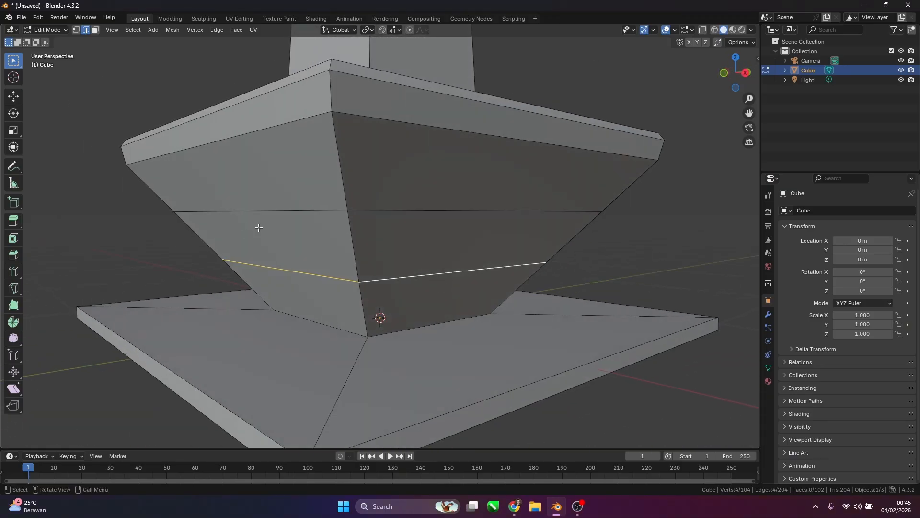
{"action": "left_click", "coordinate": [14, 130]}
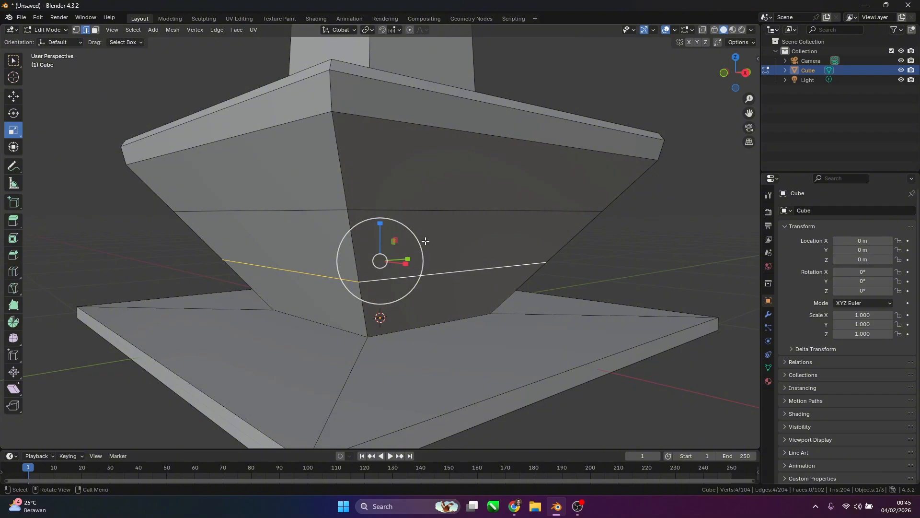
{"action": "left_click_drag", "start_coordinate": [418, 241], "coordinate": [414, 241]}
{"action": "scroll", "coordinate": [512, 226], "scroll_direction": "down", "scroll_amount": 1}
{"action": "middle_click_drag", "start_coordinate": [512, 226], "coordinate": [446, 223]}
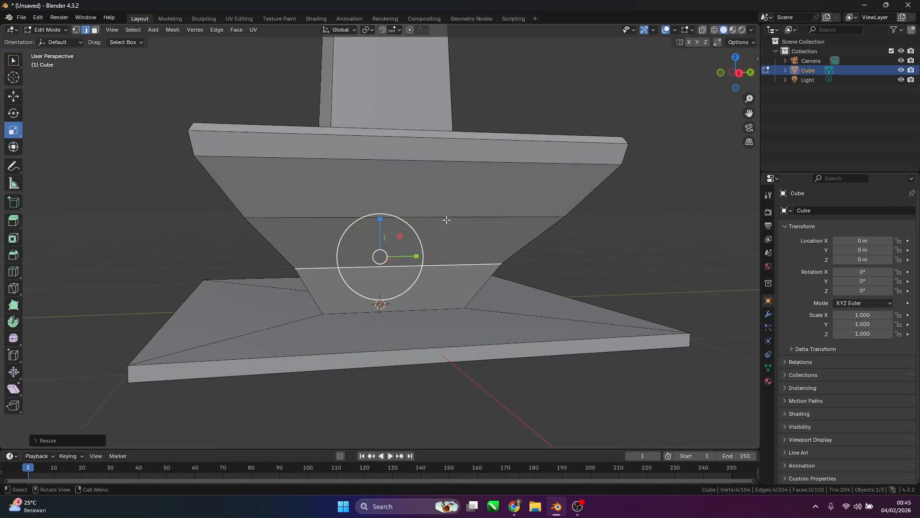
Select the whole upper edge loop of the flared base and scale it slightly inward to curve the profile
{"action": "scroll", "coordinate": [447, 219], "scroll_direction": "up", "scroll_amount": 3}
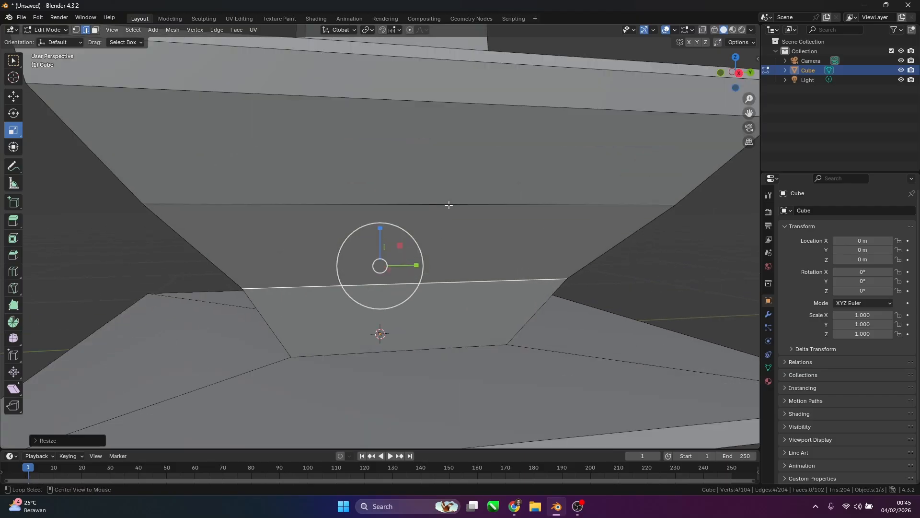
{"action": "left_click", "coordinate": [449, 205], "text": "alt"}
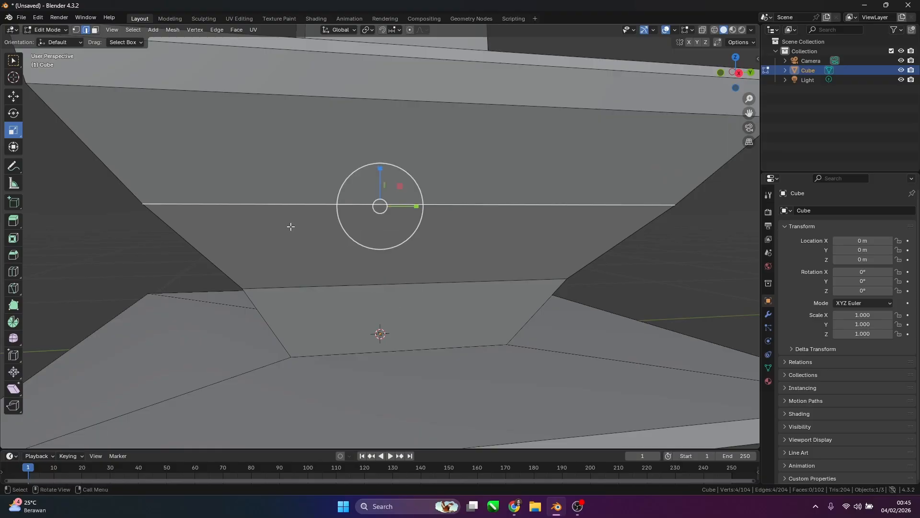
{"action": "middle_click_drag", "start_coordinate": [287, 226], "coordinate": [238, 230]}
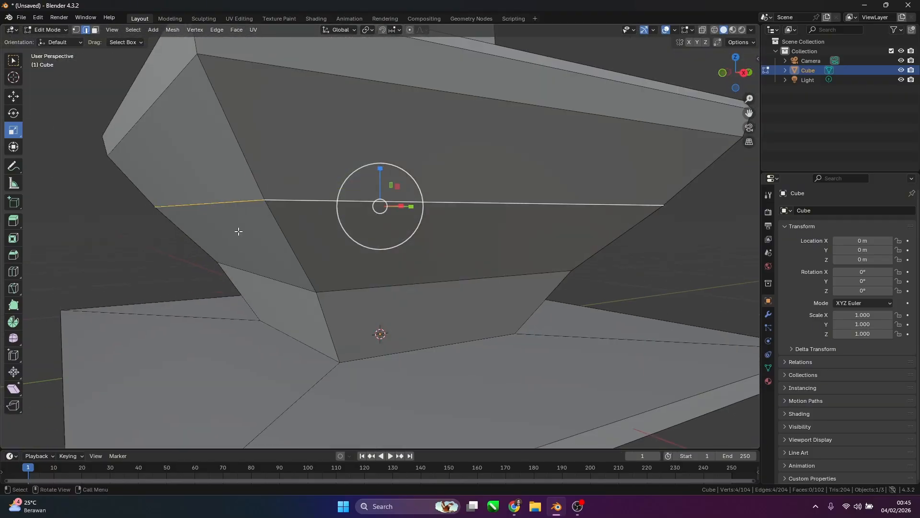
{"action": "middle_click_drag", "start_coordinate": [335, 232], "coordinate": [382, 207]}
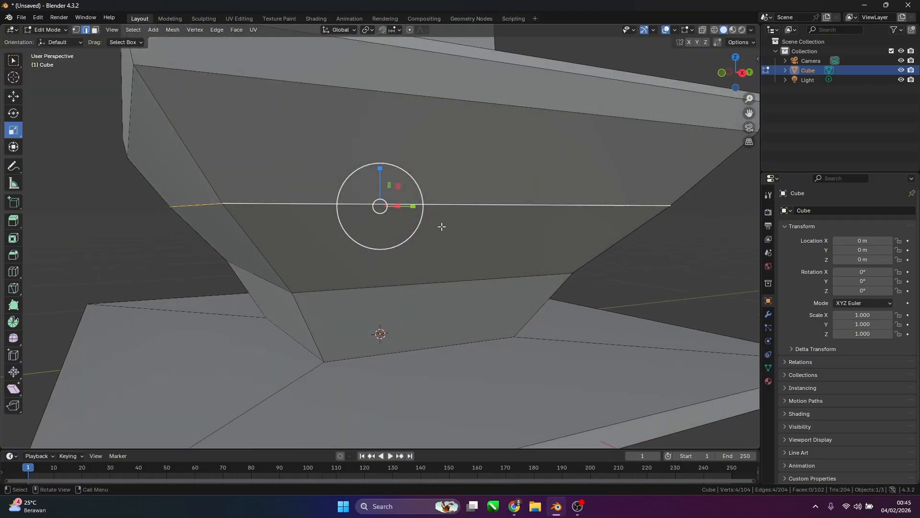
{"action": "middle_click_drag", "start_coordinate": [439, 226], "coordinate": [485, 236]}
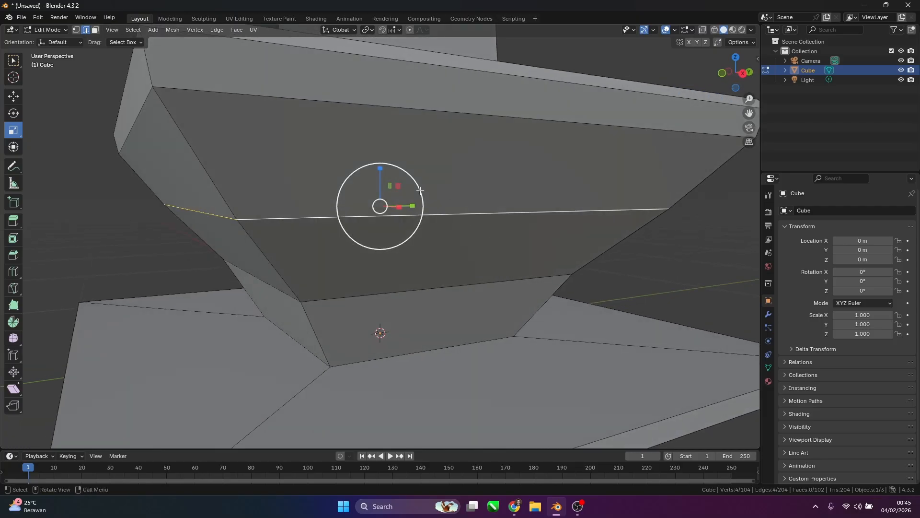
{"action": "left_click_drag", "start_coordinate": [420, 191], "coordinate": [411, 191]}
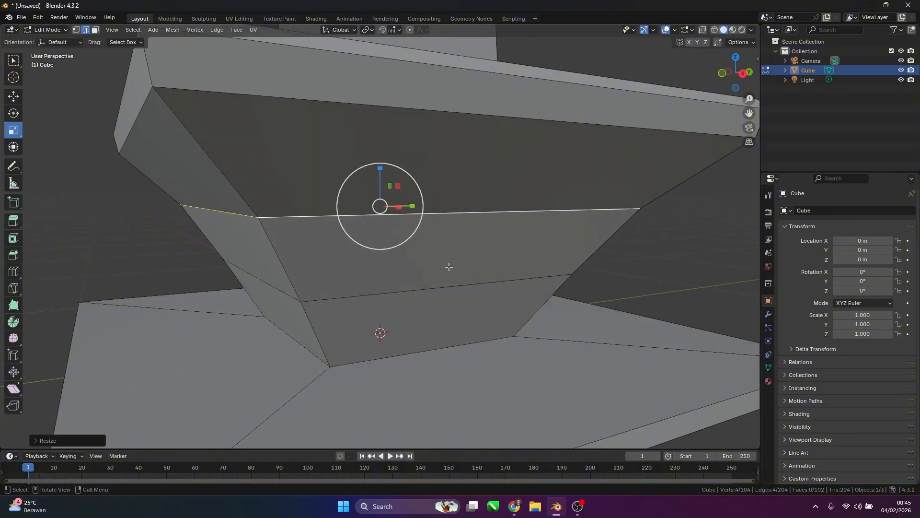
{"action": "scroll", "coordinate": [461, 284], "scroll_direction": "down", "scroll_amount": 5}
{"action": "middle_click_drag", "start_coordinate": [462, 284], "coordinate": [232, 246]}
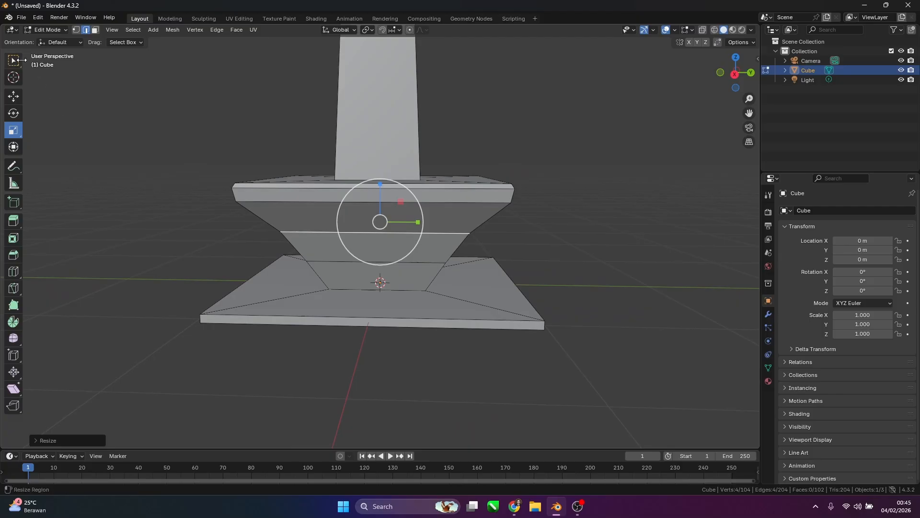
Deselect the edge loop, return to Object Mode and look over the reshaped base and the whole monument
{"action": "left_click", "coordinate": [20, 60]}
{"action": "left_click", "coordinate": [117, 150]}
{"action": "scroll", "coordinate": [355, 232], "scroll_direction": "down", "scroll_amount": 5}
{"action": "middle_click_drag", "start_coordinate": [414, 249], "coordinate": [312, 230]}
{"action": "scroll", "coordinate": [420, 249], "scroll_direction": "down", "scroll_amount": 4}
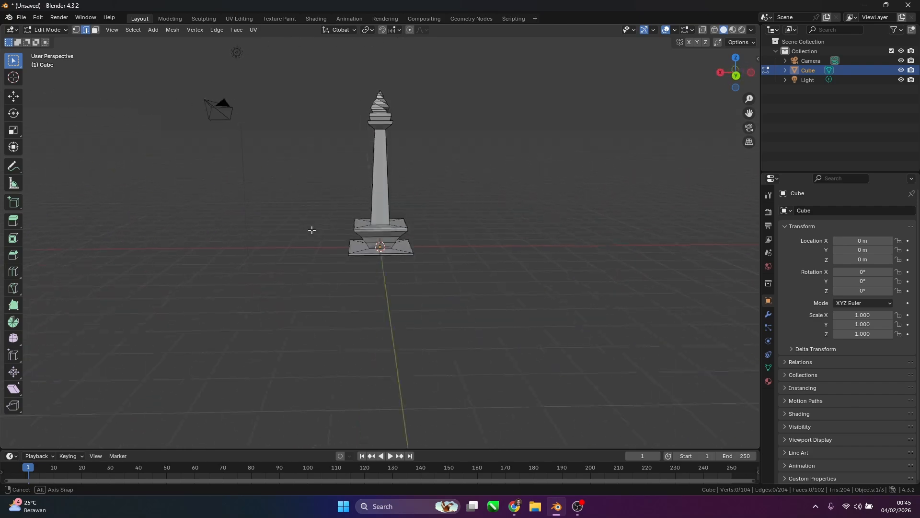
{"action": "middle_click_drag", "start_coordinate": [312, 230], "coordinate": [306, 230]}
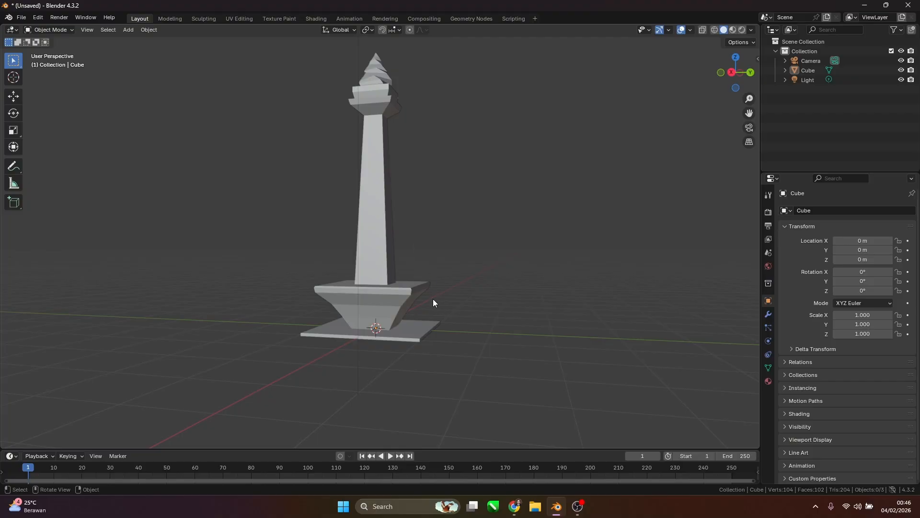
{"action": "middle_click_drag", "start_coordinate": [348, 298], "coordinate": [435, 301]}
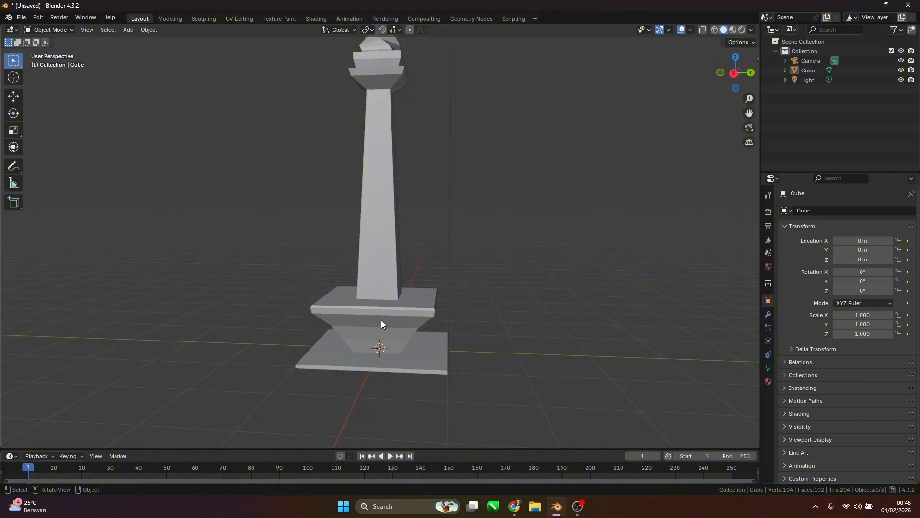
{"action": "middle_click_drag", "start_coordinate": [389, 308], "coordinate": [392, 308]}
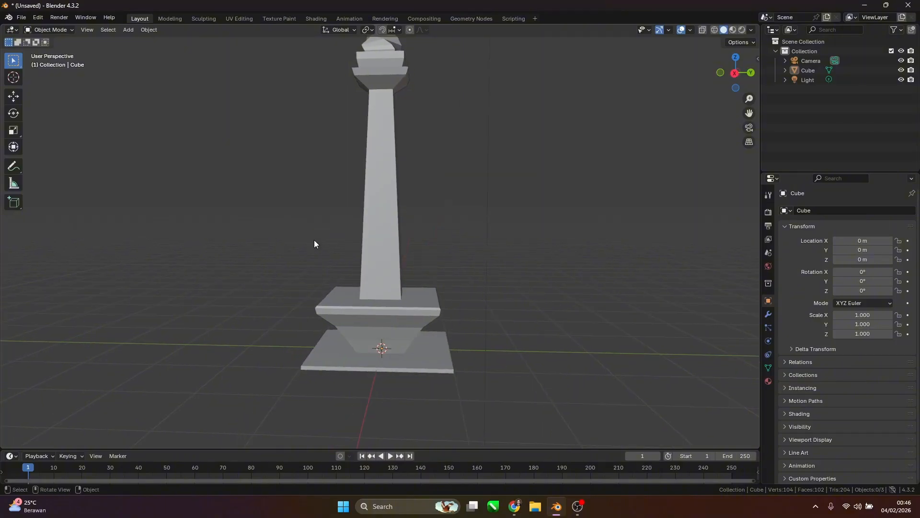
Select the monument, enter Edit Mode with vertex selection and show it in the right orthographic view
{"action": "left_click", "coordinate": [360, 315]}
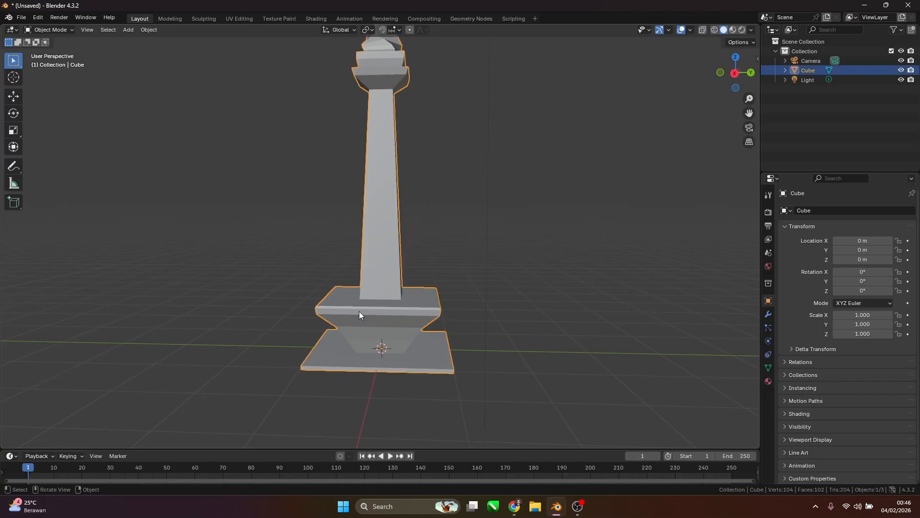
{"action": "left_click", "coordinate": [45, 32]}
{"action": "left_click", "coordinate": [45, 52]}
{"action": "middle_click_drag", "start_coordinate": [462, 276], "coordinate": [454, 277]}
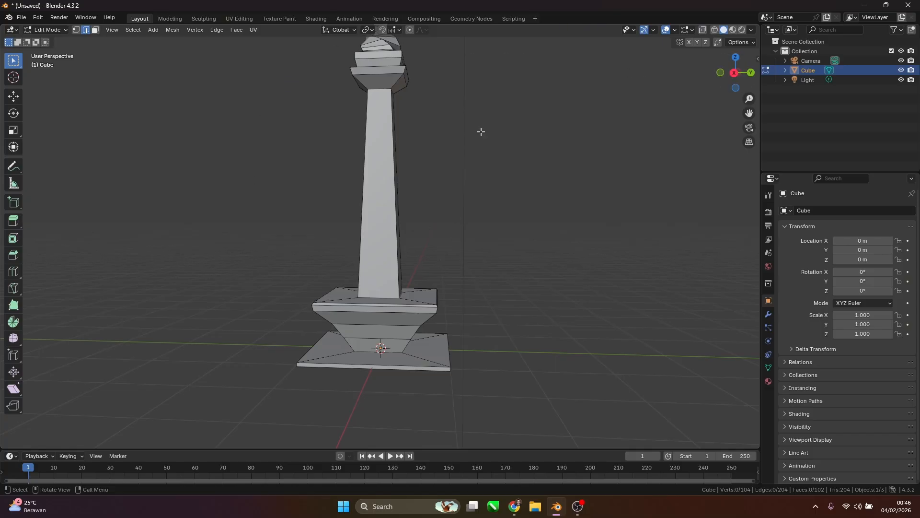
{"action": "left_click", "coordinate": [729, 76]}
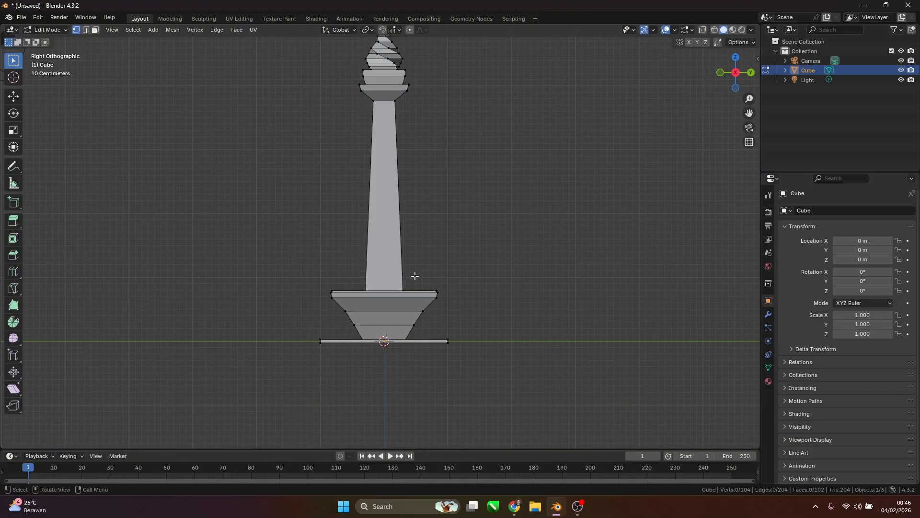
Try to box-select the top slab of the flared base without X-ray and check the selection from several sides
{"action": "left_click_drag", "start_coordinate": [289, 273], "coordinate": [503, 305]}
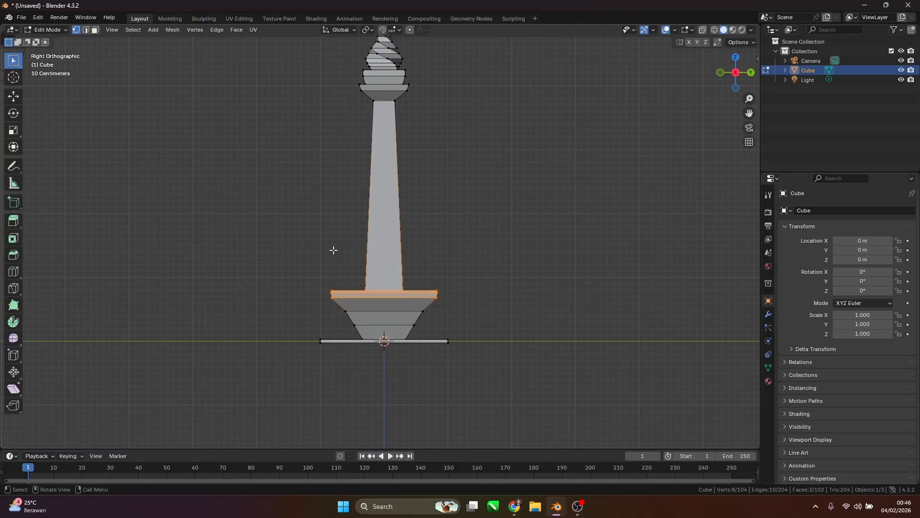
{"action": "middle_click_drag", "start_coordinate": [328, 267], "coordinate": [388, 317]}
{"action": "middle_click_drag", "start_coordinate": [328, 311], "coordinate": [417, 315]}
{"action": "middle_click_drag", "start_coordinate": [496, 220], "coordinate": [398, 270]}
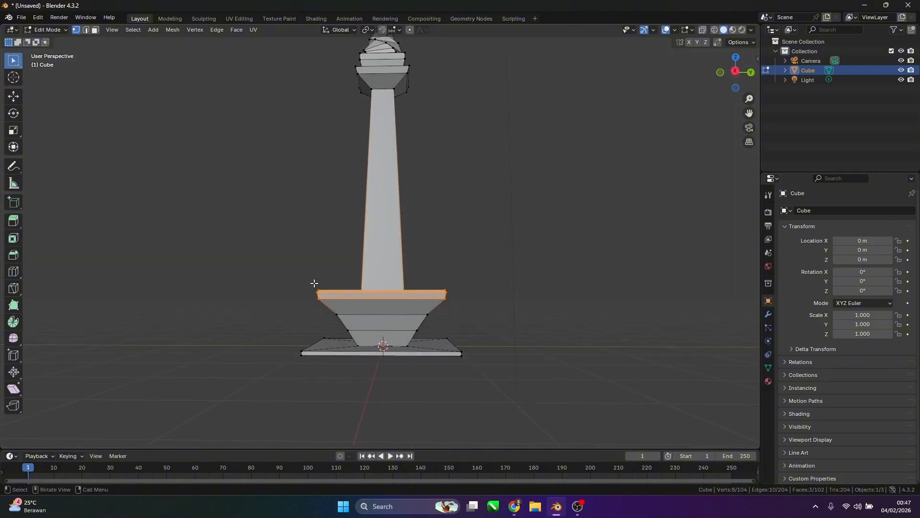
{"action": "middle_click_drag", "start_coordinate": [312, 284], "coordinate": [492, 222]}
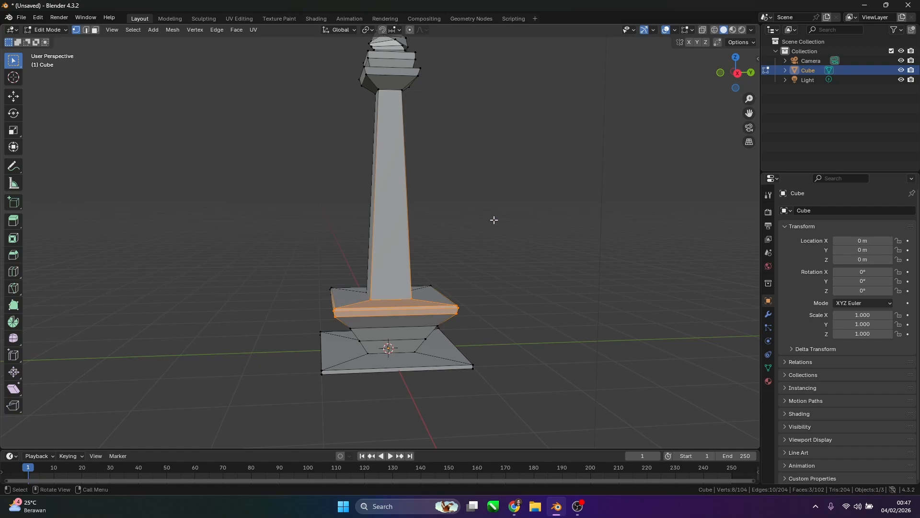
Turn on X-ray and box-select all vertices of the flared base's top slab from the right view
{"action": "left_click", "coordinate": [705, 31]}
{"action": "middle_click_drag", "start_coordinate": [526, 220], "coordinate": [535, 197]}
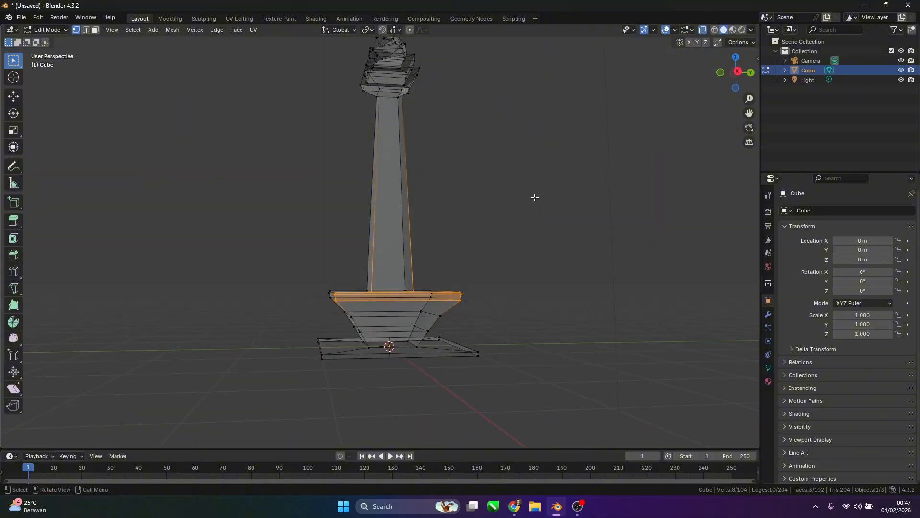
{"action": "left_click", "coordinate": [738, 71]}
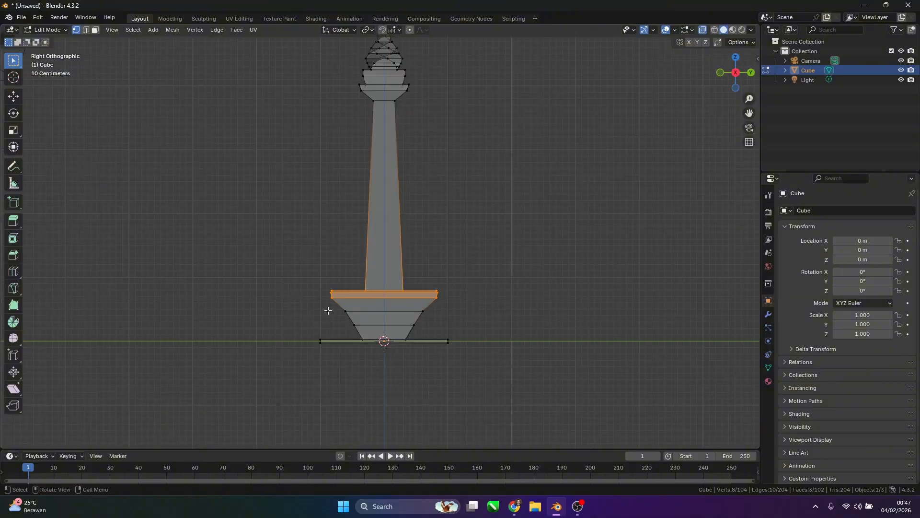
{"action": "left_click_drag", "start_coordinate": [275, 268], "coordinate": [472, 313]}
{"action": "middle_click_drag", "start_coordinate": [414, 260], "coordinate": [424, 308]}
{"action": "scroll", "coordinate": [424, 309], "scroll_direction": "up", "scroll_amount": 2}
{"action": "middle_click_drag", "start_coordinate": [391, 348], "coordinate": [385, 341]}
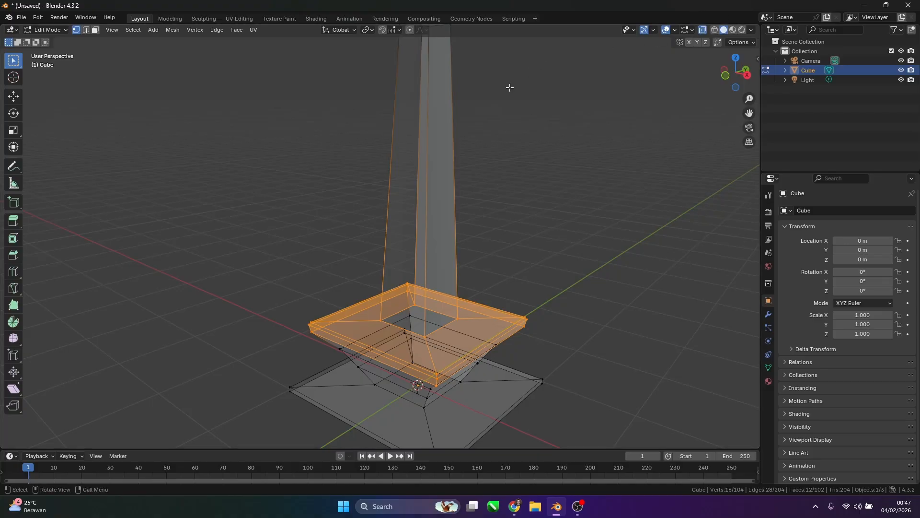
Compare the wireframe and X-ray solid displays of the selected top slab from several sides
{"action": "middle_click_drag", "start_coordinate": [470, 202], "coordinate": [713, 50]}
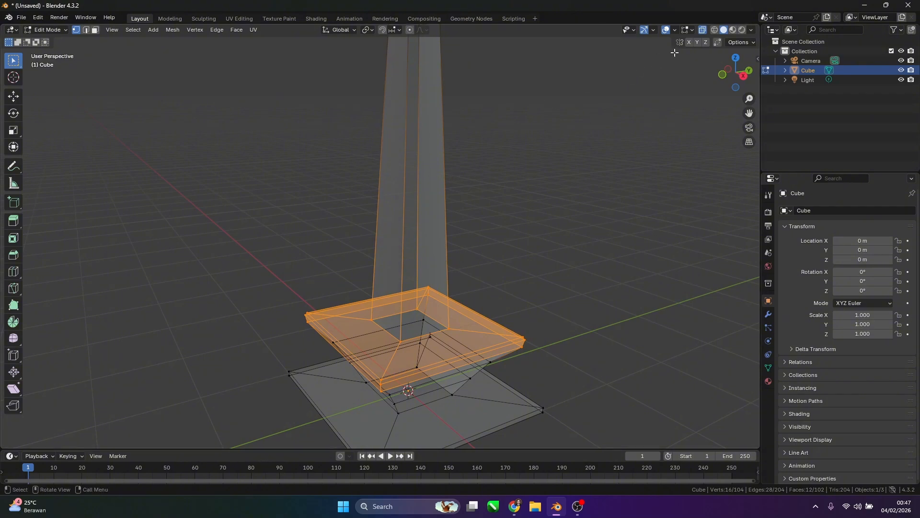
{"action": "left_click", "coordinate": [714, 31]}
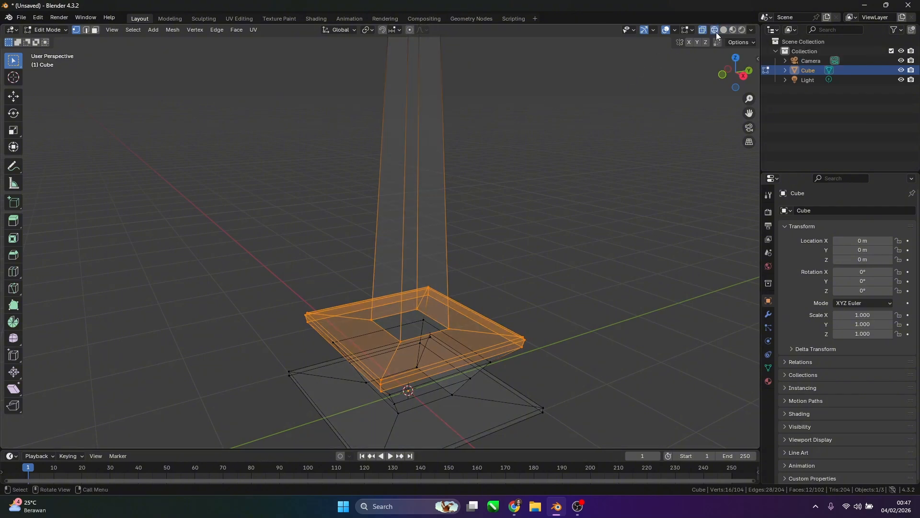
{"action": "middle_click_drag", "start_coordinate": [434, 307], "coordinate": [454, 311]}
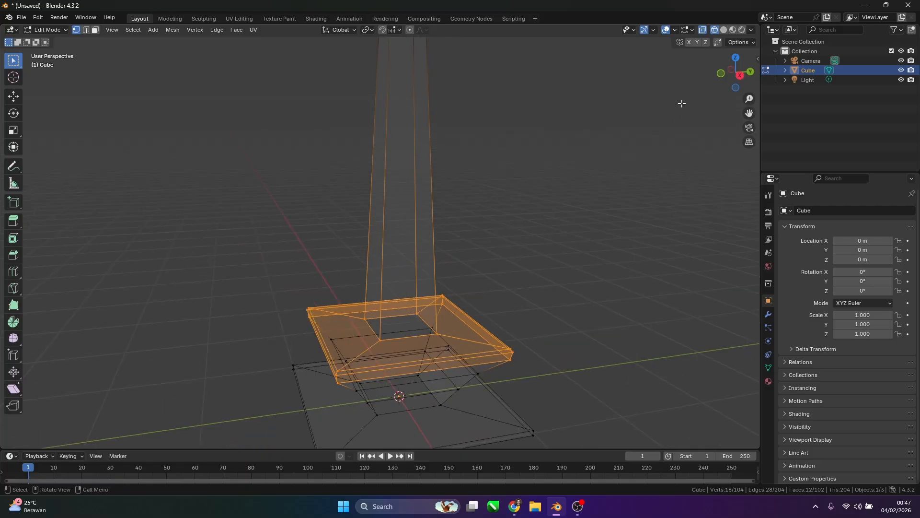
{"action": "left_click", "coordinate": [723, 30]}
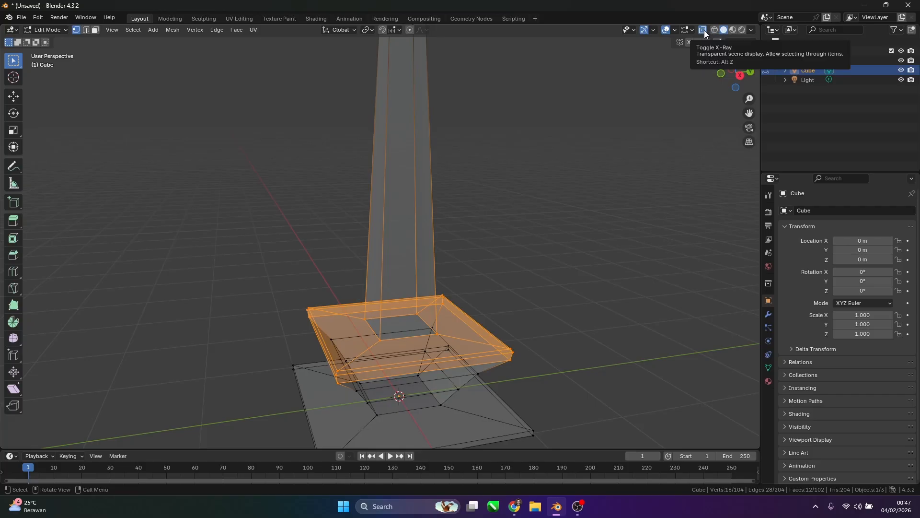
{"action": "middle_click_drag", "start_coordinate": [528, 308], "coordinate": [510, 287]}
{"action": "middle_click_drag", "start_coordinate": [287, 301], "coordinate": [327, 320]}
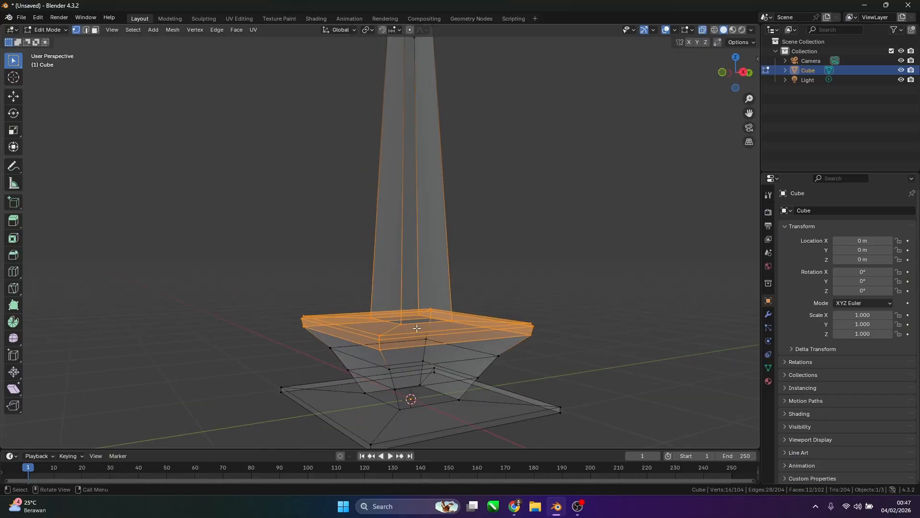
{"action": "middle_click_drag", "start_coordinate": [417, 328], "coordinate": [399, 326]}
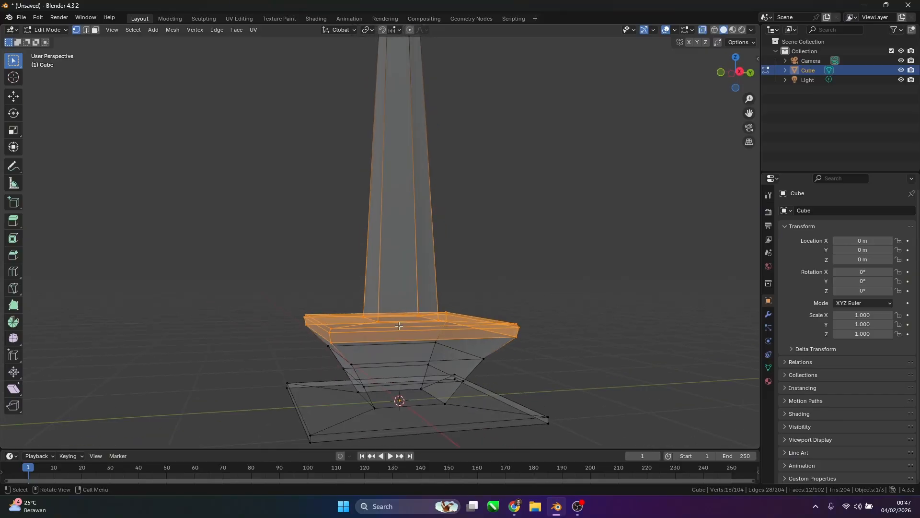
Scale the selected top slab outward in the right view until it is wider than the ground plate
{"action": "left_click", "coordinate": [740, 73]}
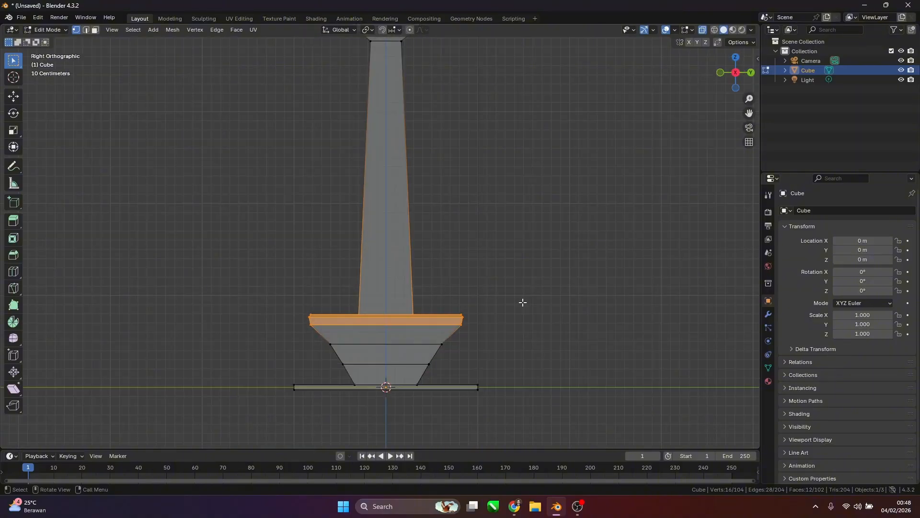
{"action": "left_click", "coordinate": [13, 130]}
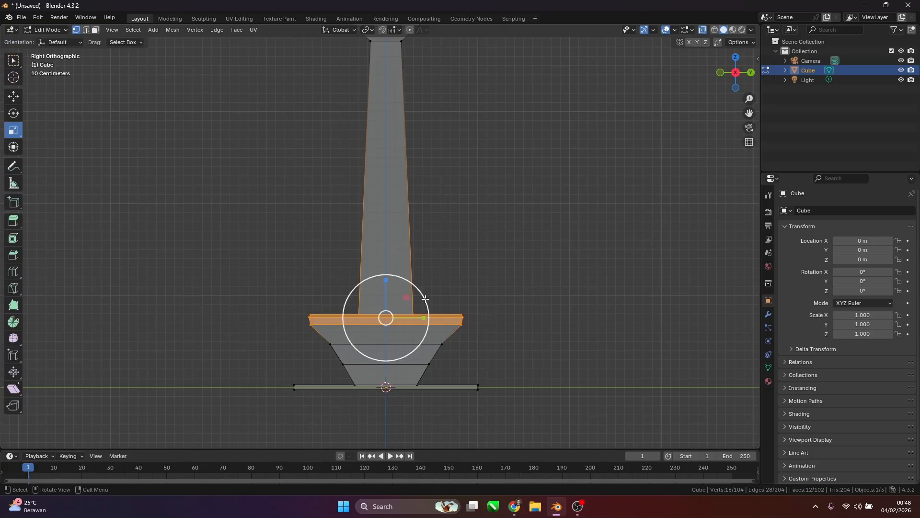
{"action": "left_click_drag", "start_coordinate": [425, 299], "coordinate": [453, 293]}
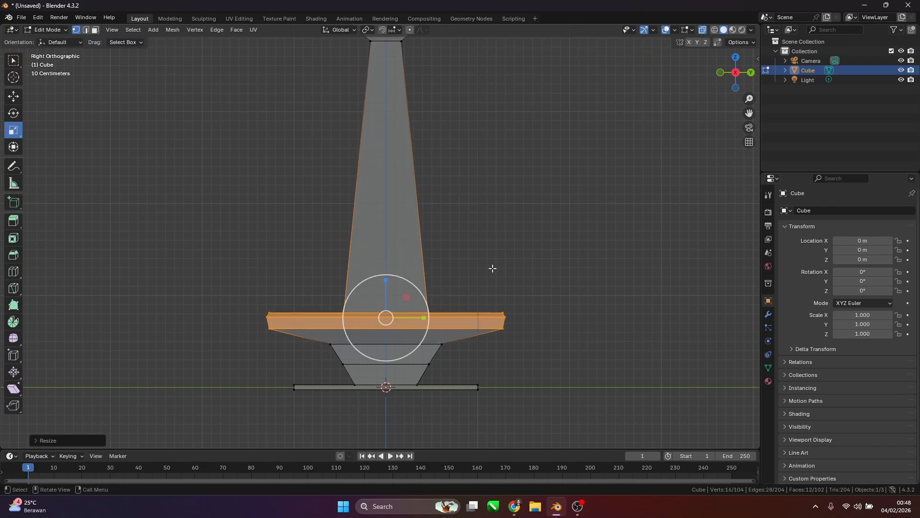
{"action": "scroll", "coordinate": [494, 267], "scroll_direction": "down", "scroll_amount": 3}
{"action": "scroll", "coordinate": [497, 265], "scroll_direction": "up", "scroll_amount": 2}
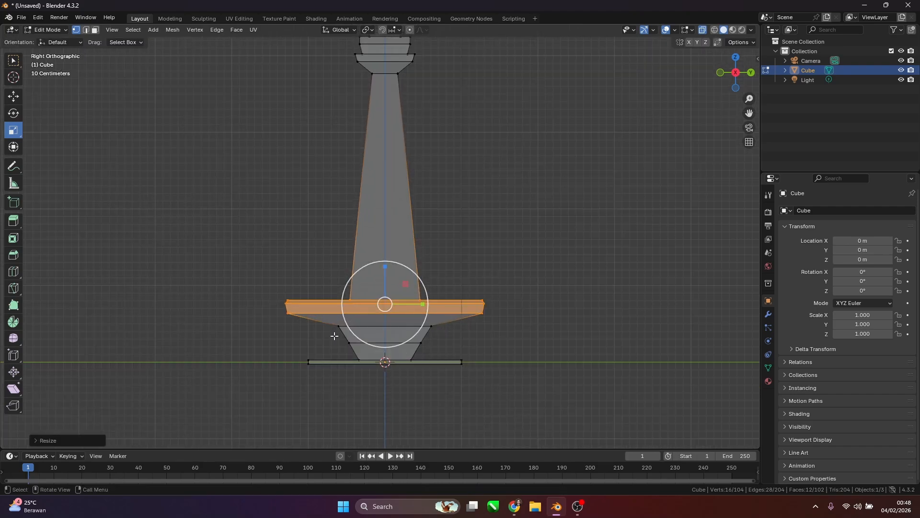
Box-select the edge loops beneath the widened slab one at a time and scale each outward to smooth the flare
{"action": "left_click_drag", "start_coordinate": [334, 336], "coordinate": [440, 300]}
{"action": "left_click_drag", "start_coordinate": [334, 353], "coordinate": [430, 321]}
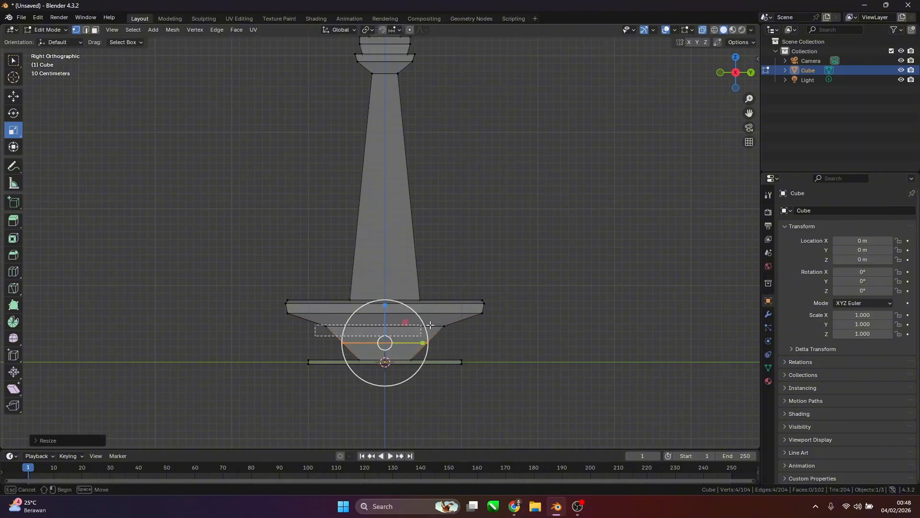
{"action": "left_click", "coordinate": [461, 322], "text": "alt"}
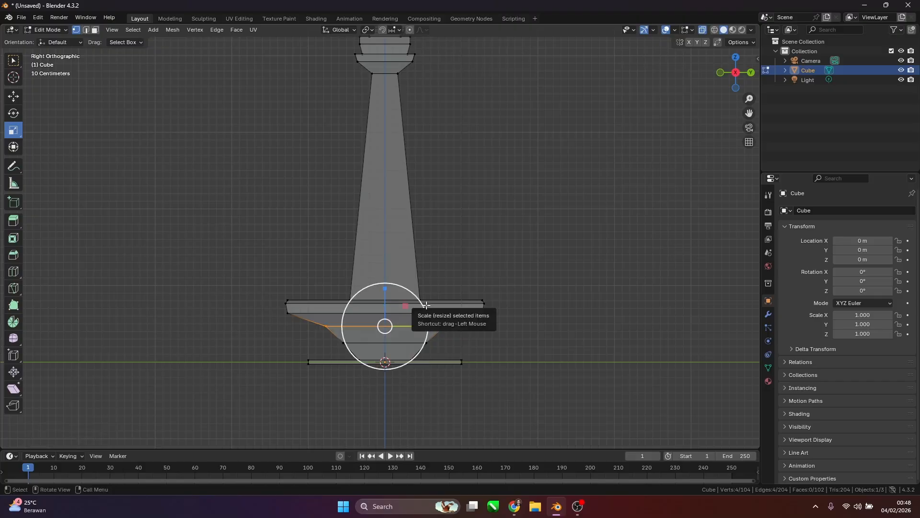
{"action": "left_click_drag", "start_coordinate": [427, 305], "coordinate": [429, 303]}
{"action": "scroll", "coordinate": [544, 261], "scroll_direction": "down", "scroll_amount": 1}
{"action": "middle_click_drag", "start_coordinate": [543, 261], "coordinate": [528, 272]}
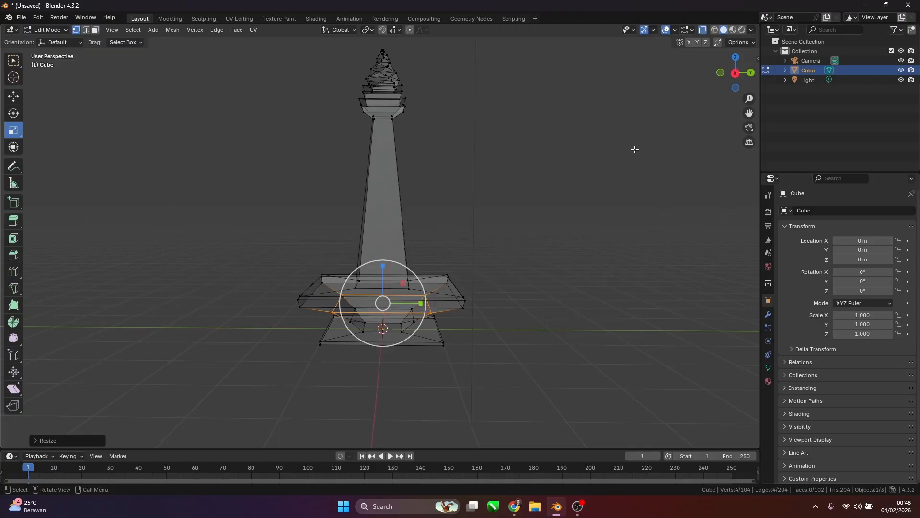
Box-select the four vertices at the foot of the shaft and scale them inward to slim the shaft
{"action": "left_click", "coordinate": [735, 73]}
{"action": "scroll", "coordinate": [343, 303], "scroll_direction": "up", "scroll_amount": 3}
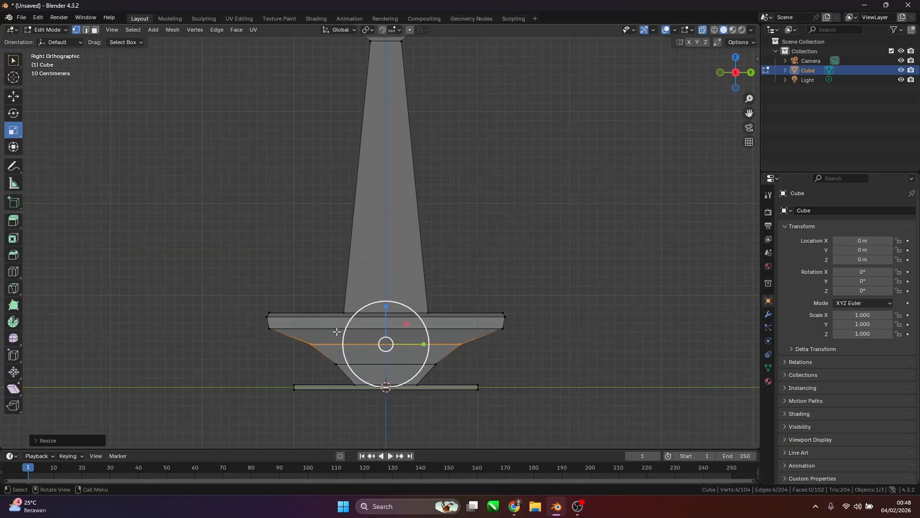
{"action": "key", "text": "b"}
{"action": "left_click_drag", "start_coordinate": [334, 294], "coordinate": [464, 334]}
{"action": "middle_click_drag", "start_coordinate": [455, 302], "coordinate": [459, 339]}
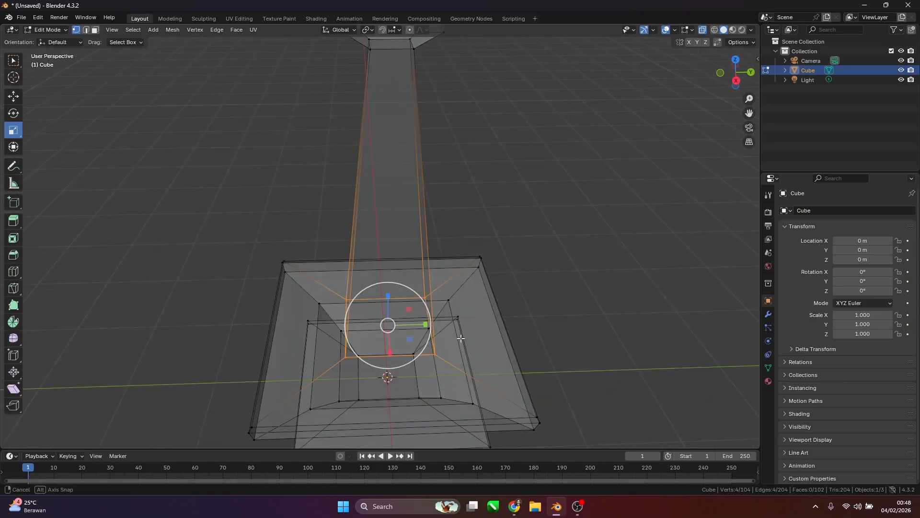
{"action": "left_click", "coordinate": [736, 80]}
{"action": "left_click_drag", "start_coordinate": [428, 300], "coordinate": [414, 308]}
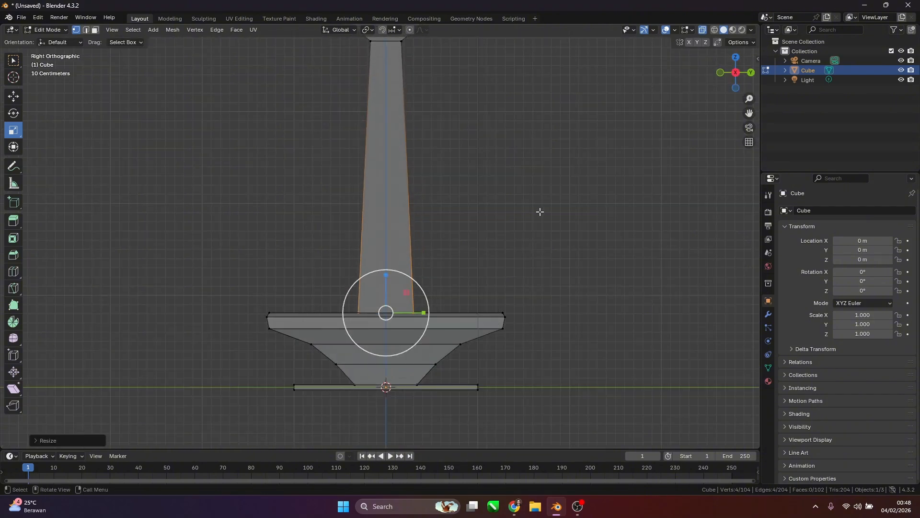
Turn off X-ray and return the monument to Object Mode
{"action": "middle_click_drag", "start_coordinate": [538, 209], "coordinate": [552, 239]}
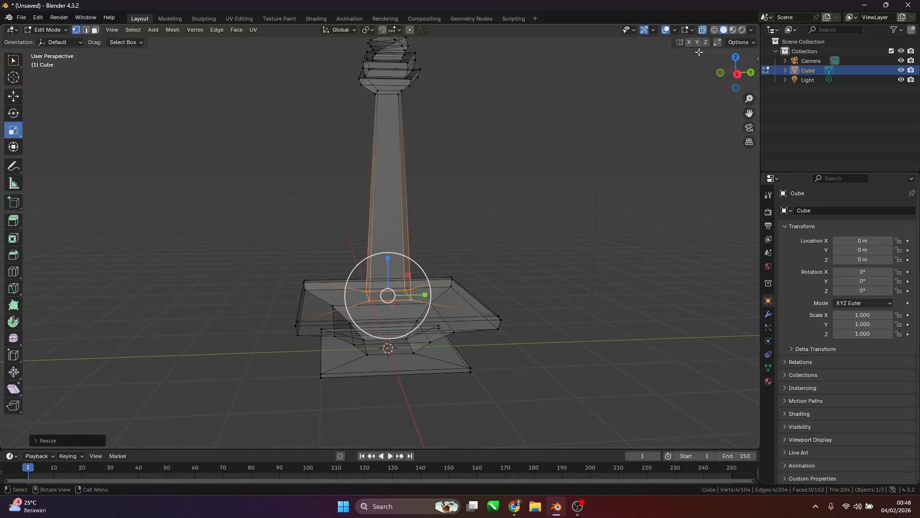
{"action": "left_click", "coordinate": [702, 30]}
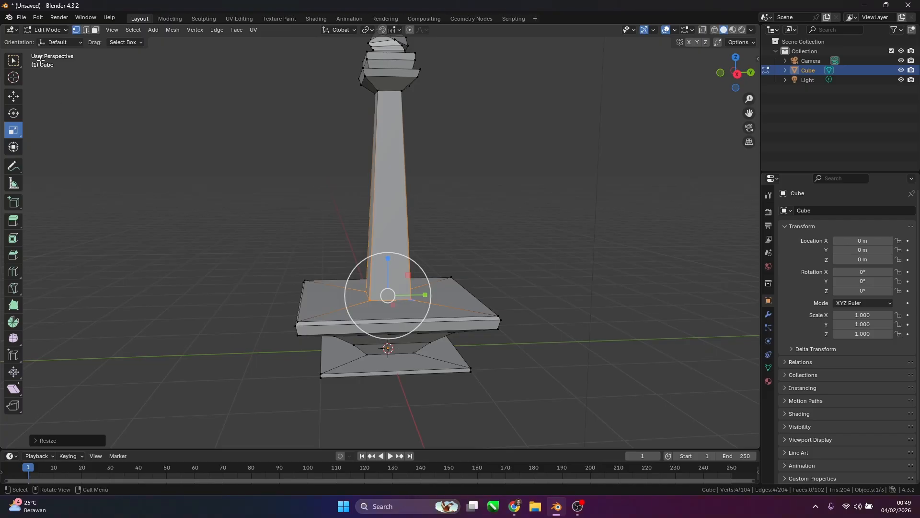
{"action": "left_click", "coordinate": [59, 29]}
{"action": "left_click", "coordinate": [60, 41]}
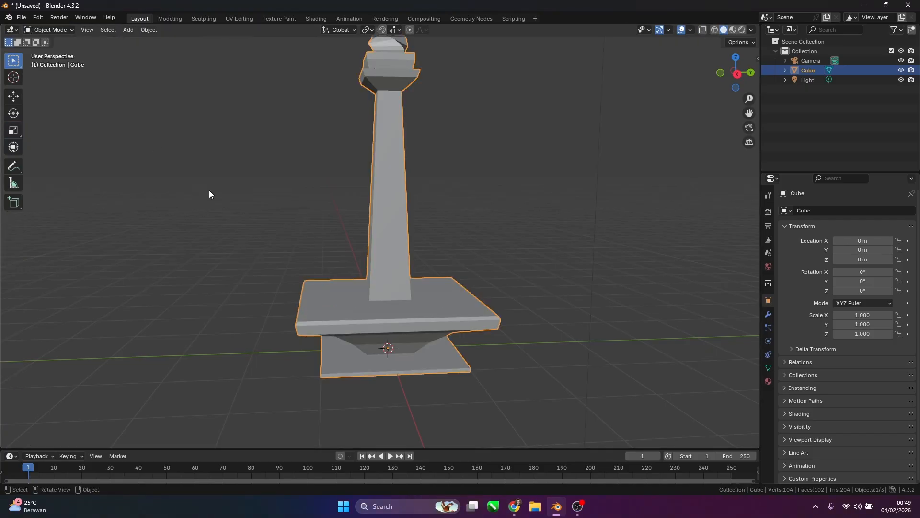
Deselect the monument and examine the widened base and overall proportions from several sides
{"action": "scroll", "coordinate": [408, 188], "scroll_direction": "down", "scroll_amount": 5}
{"action": "middle_click_drag", "start_coordinate": [408, 188], "coordinate": [553, 217]}
{"action": "scroll", "coordinate": [485, 249], "scroll_direction": "up", "scroll_amount": 3}
{"action": "middle_click_drag", "start_coordinate": [485, 249], "coordinate": [467, 278]}
{"action": "scroll", "coordinate": [468, 278], "scroll_direction": "up", "scroll_amount": 2}
{"action": "middle_click_drag", "start_coordinate": [490, 249], "coordinate": [481, 185]}
{"action": "scroll", "coordinate": [453, 244], "scroll_direction": "down", "scroll_amount": 2}
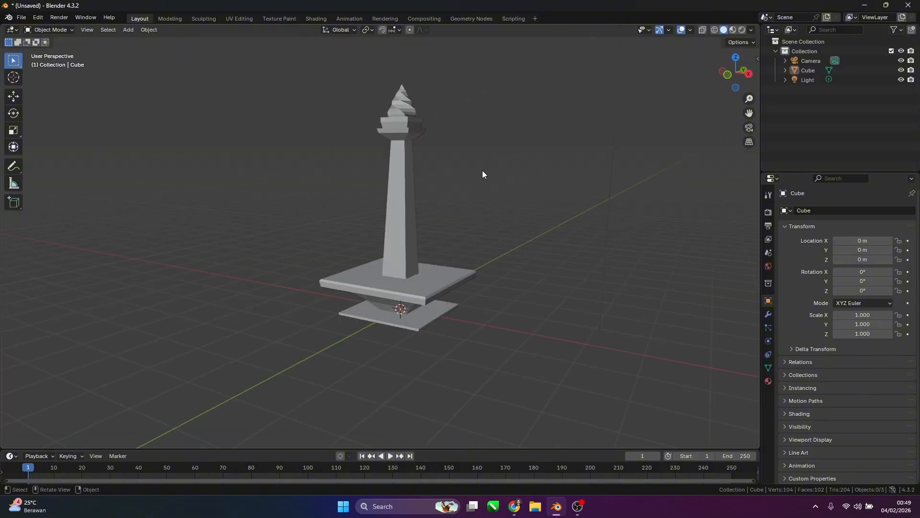
Enlarge the Properties editor in height and width and check the monument in the resized viewport
{"action": "left_click_drag", "start_coordinate": [807, 175], "coordinate": [802, 142]}
{"action": "left_click_drag", "start_coordinate": [760, 190], "coordinate": [691, 189]}
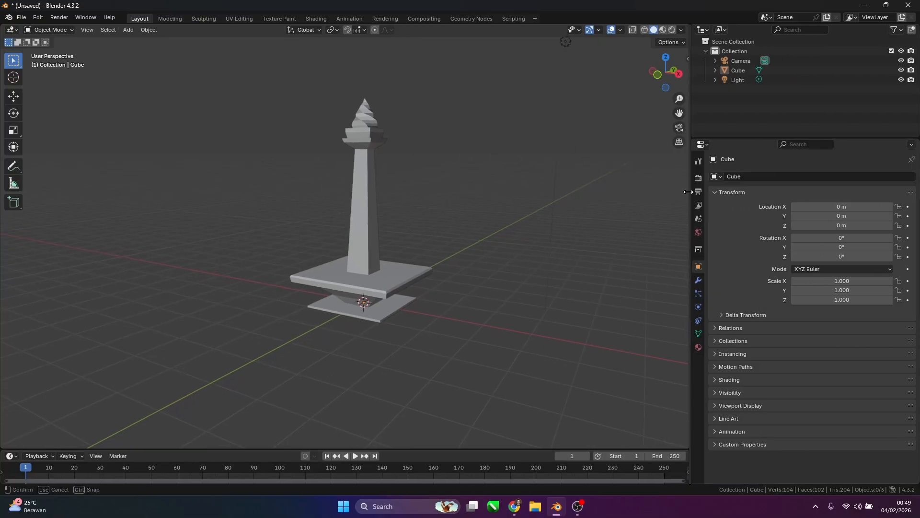
{"action": "scroll", "coordinate": [371, 218], "scroll_direction": "up", "scroll_amount": 3}
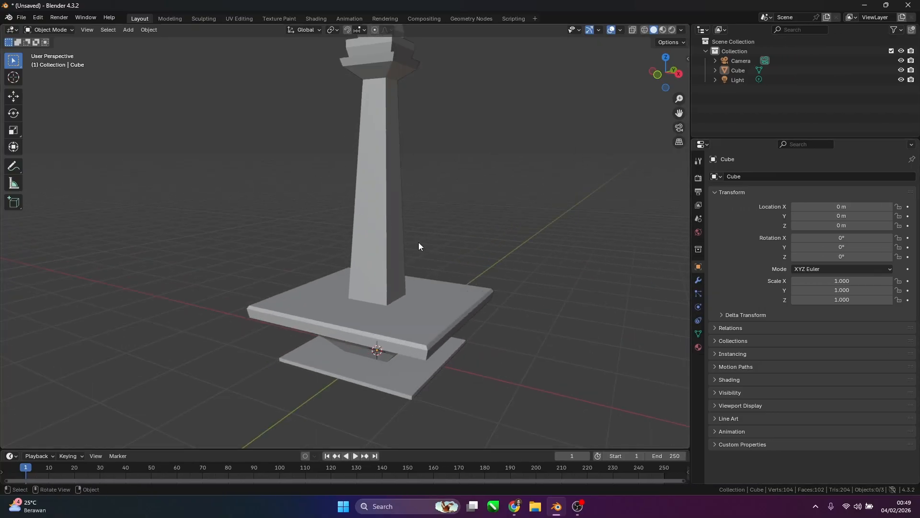
{"action": "scroll", "coordinate": [420, 244], "scroll_direction": "down", "scroll_amount": 2}
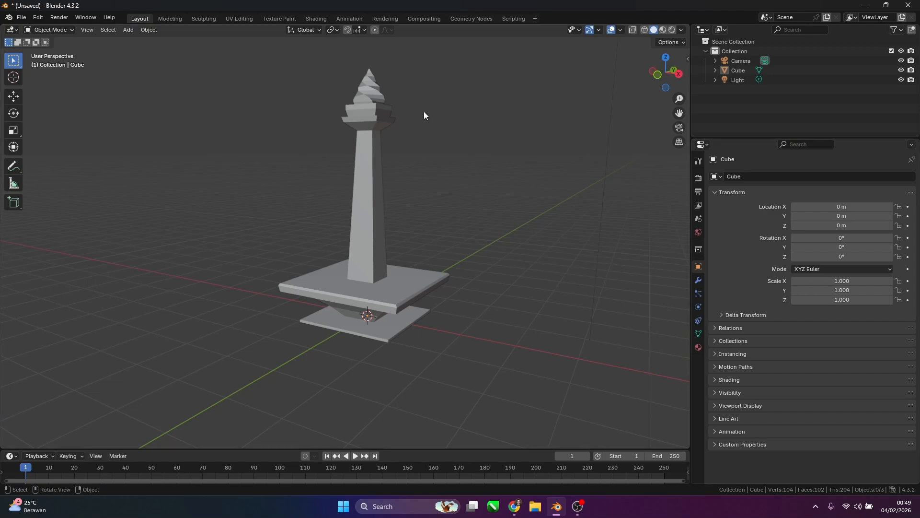
Select the monument and add a new material to it
{"action": "left_click", "coordinate": [371, 137]}
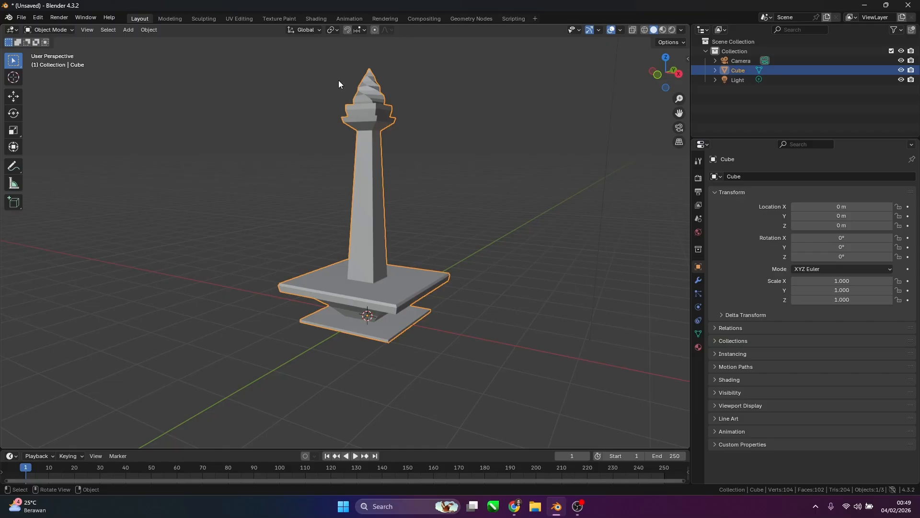
{"action": "left_click", "coordinate": [698, 347]}
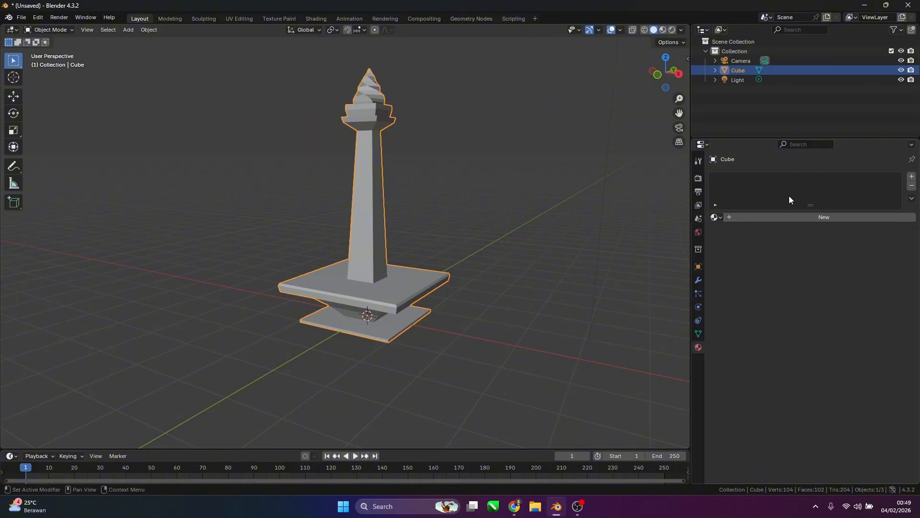
{"action": "left_click", "coordinate": [827, 217]}
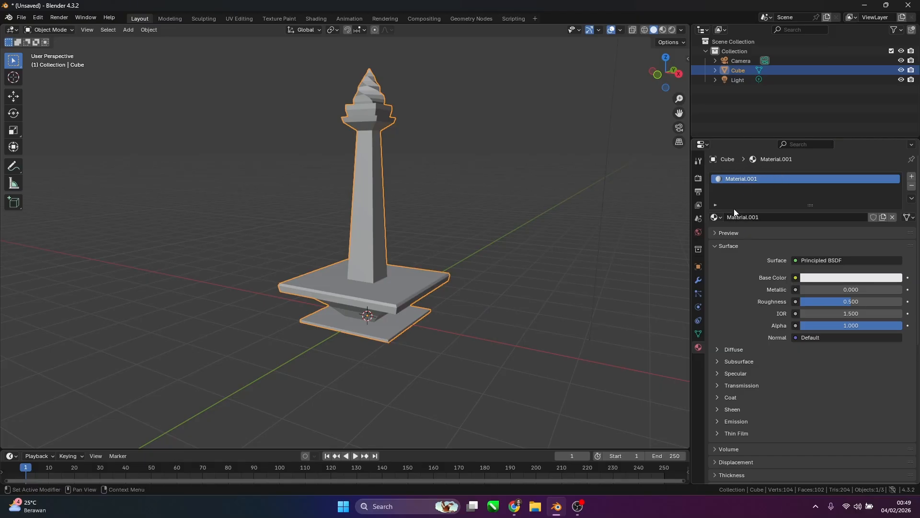
Set the base colour of the monument's first material to a pale cream yellow
{"action": "left_click", "coordinate": [812, 278]}
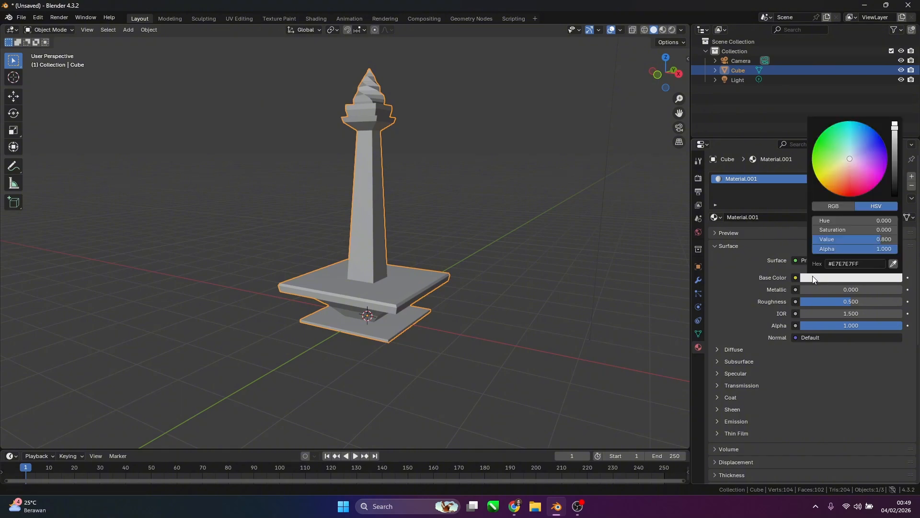
{"action": "left_click", "coordinate": [858, 277]}
{"action": "left_click_drag", "start_coordinate": [850, 158], "coordinate": [843, 166]}
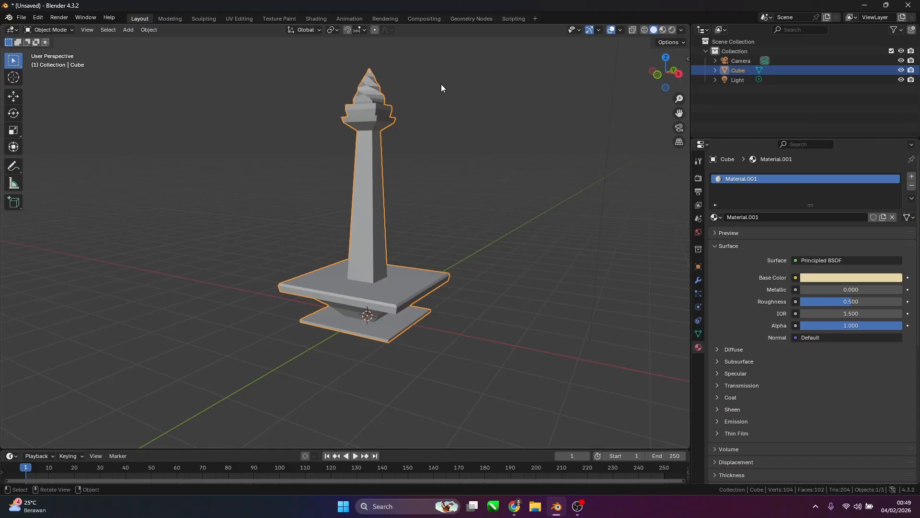
Show the material's preview sphere and display the monument in Material Preview shading
{"action": "left_click", "coordinate": [729, 233]}
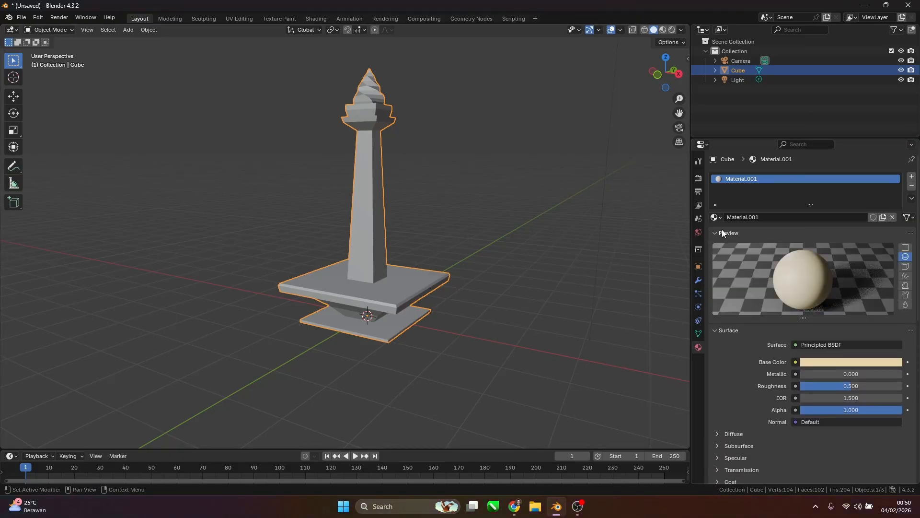
{"action": "left_click", "coordinate": [663, 30]}
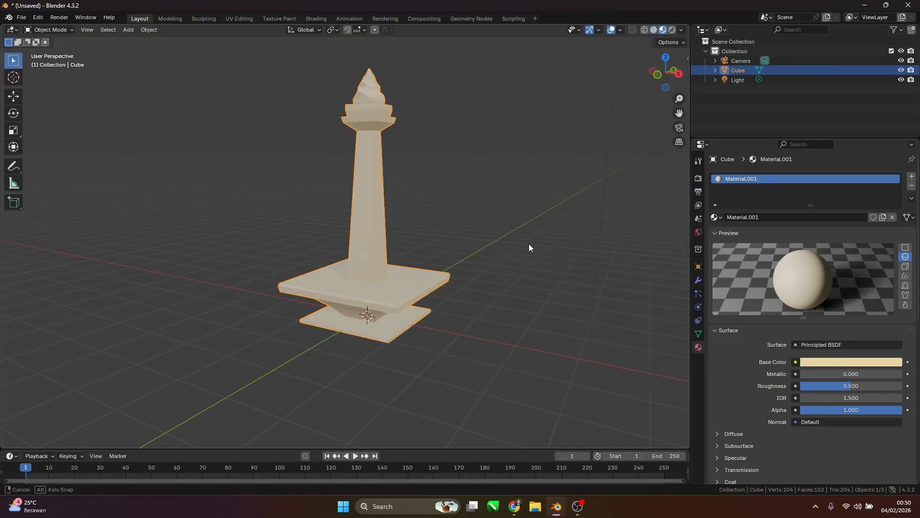
{"action": "middle_click_drag", "start_coordinate": [529, 244], "coordinate": [510, 218]}
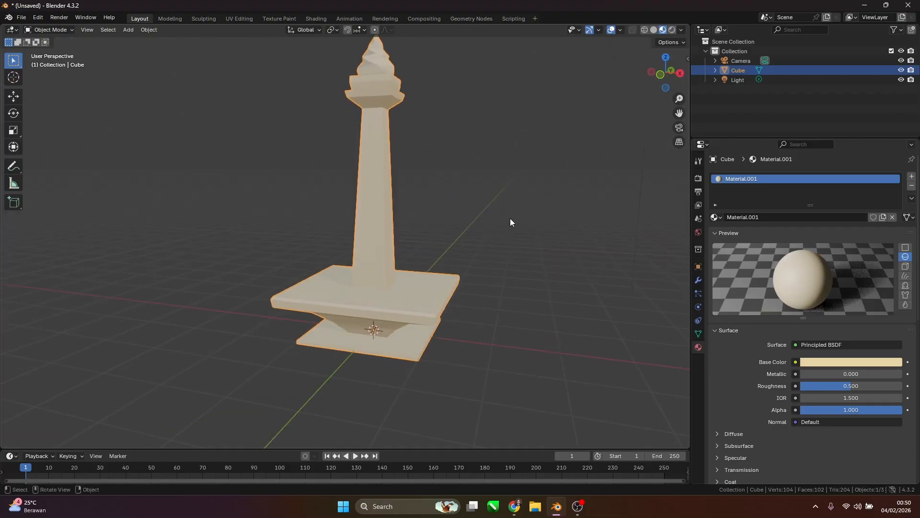
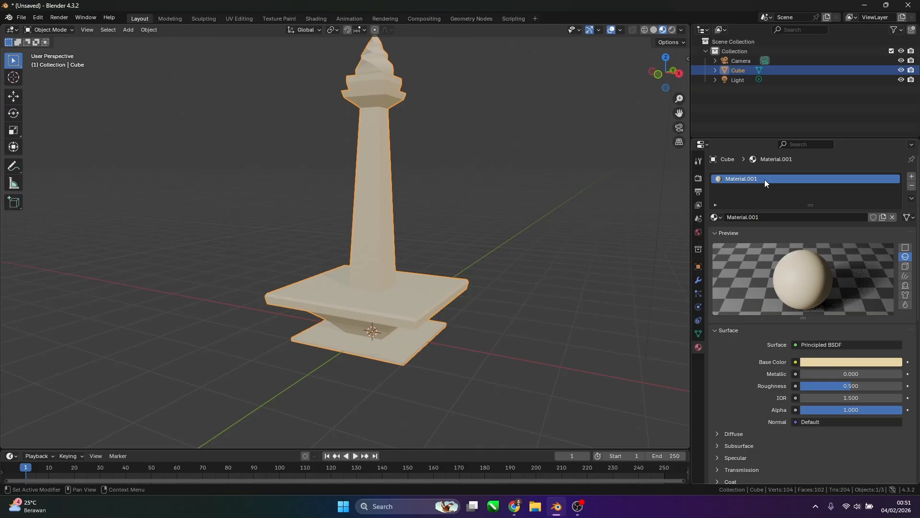
Add a second material slot with a new golden-orange material, and make the first material active again
{"action": "left_click", "coordinate": [911, 179]}
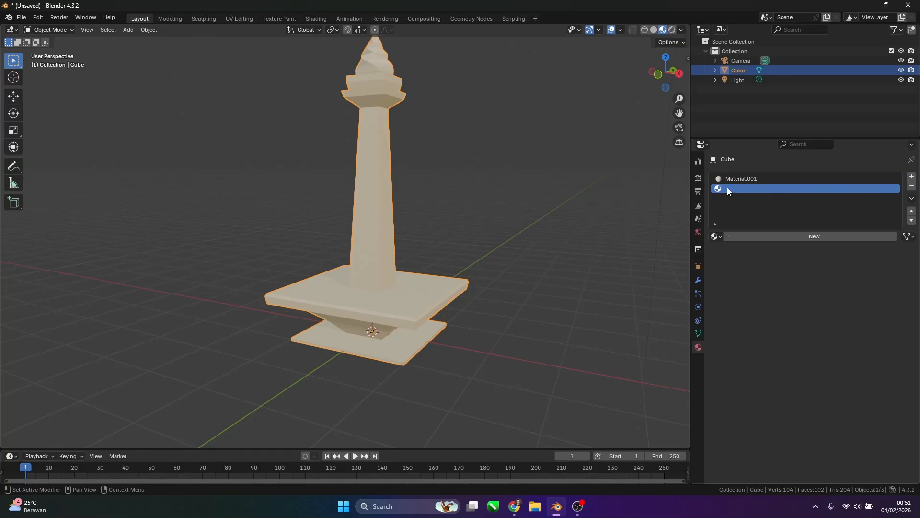
{"action": "left_click", "coordinate": [787, 234]}
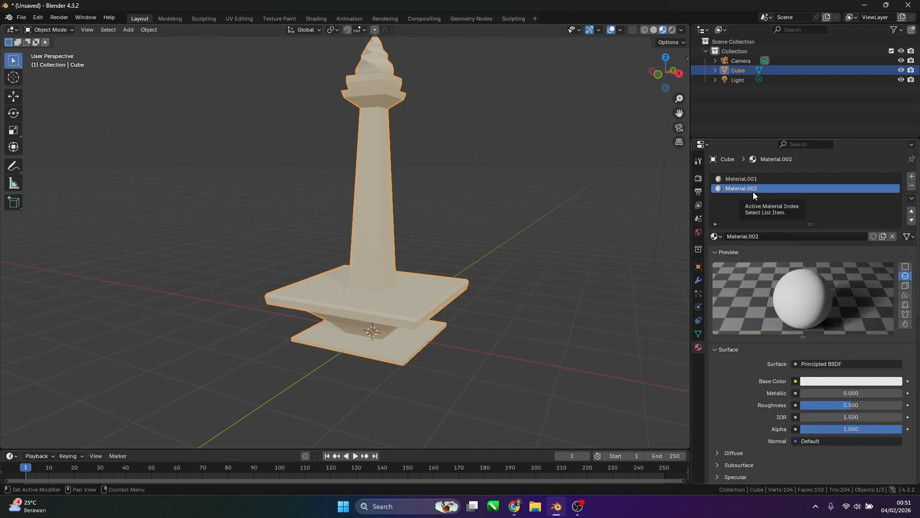
{"action": "left_click", "coordinate": [824, 382]}
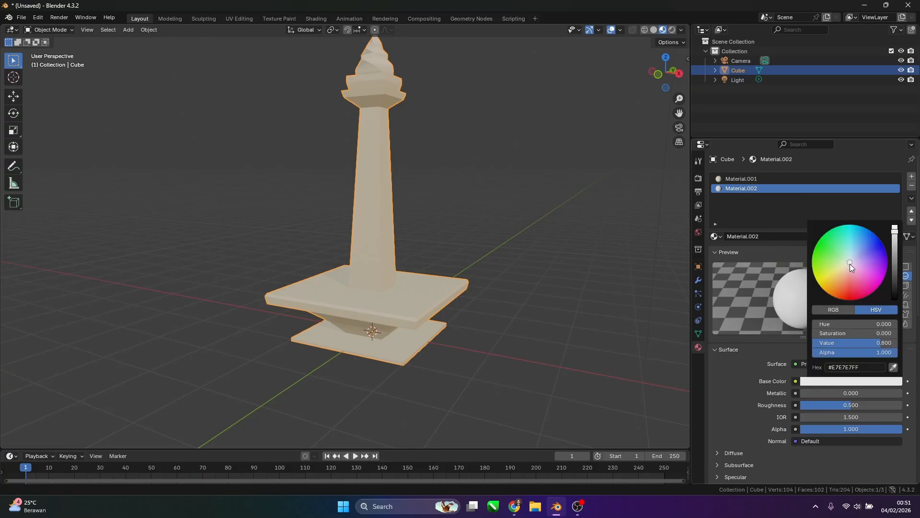
{"action": "left_click_drag", "start_coordinate": [850, 264], "coordinate": [835, 281]}
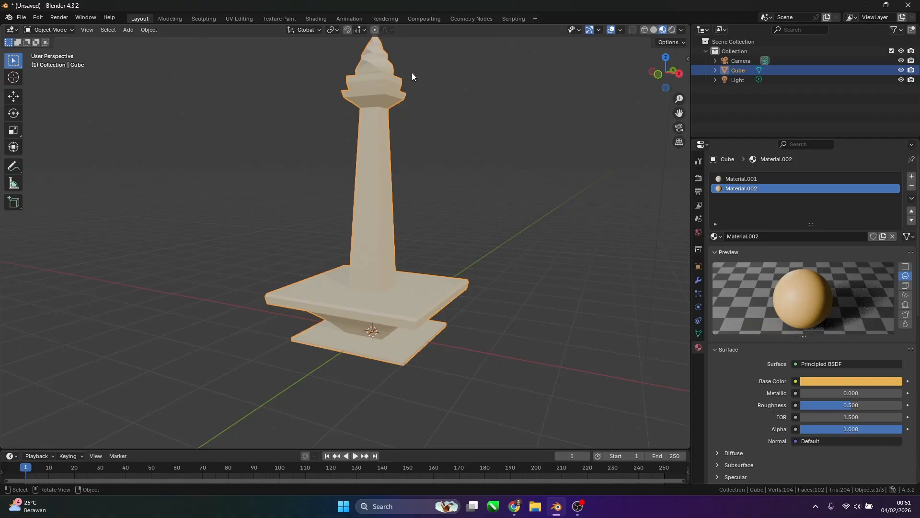
{"action": "left_click", "coordinate": [749, 179]}
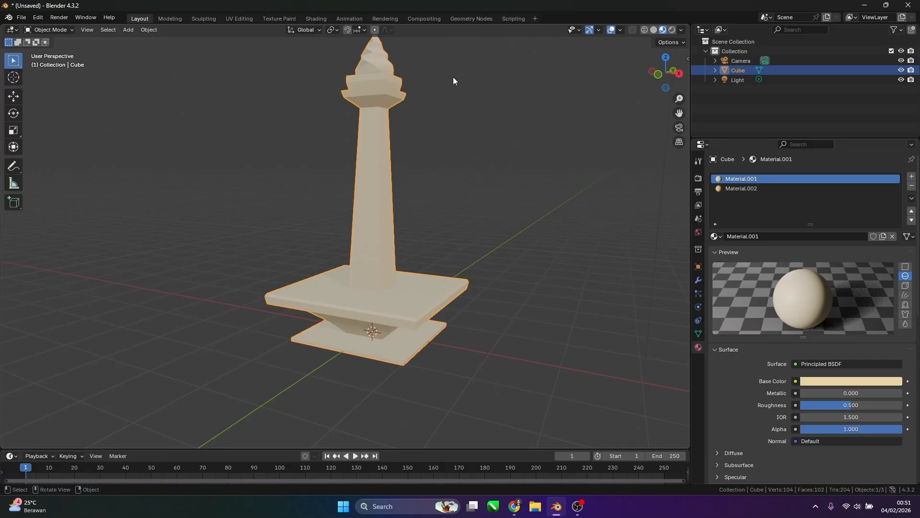
Enter Edit Mode, turn on X-ray, and select the whole spiral flame down to where it meets the square platform
{"action": "left_click", "coordinate": [68, 31]}
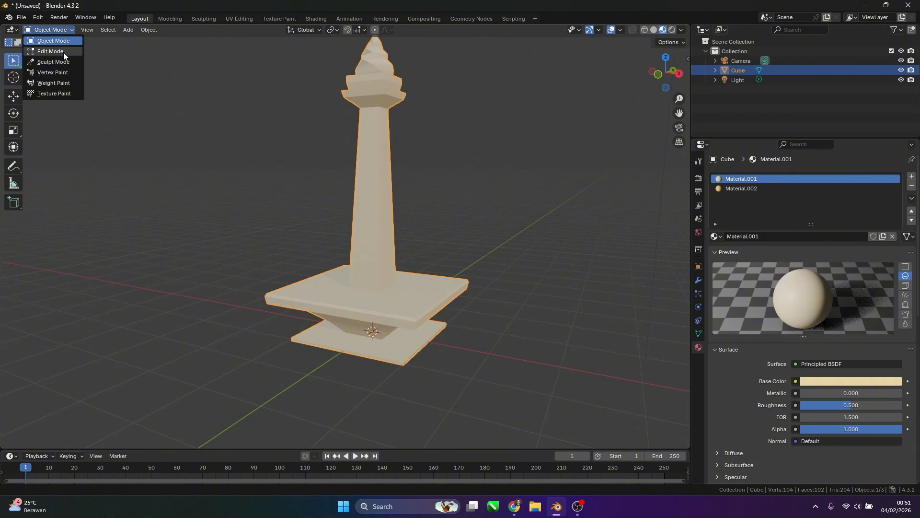
{"action": "left_click", "coordinate": [63, 51]}
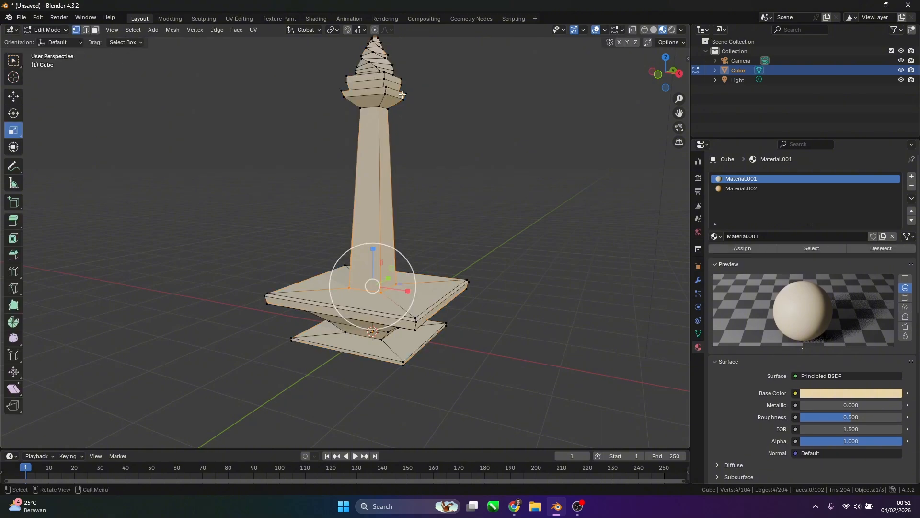
{"action": "middle_click_drag", "start_coordinate": [441, 78], "coordinate": [441, 160], "text": "shift"}
{"action": "scroll", "coordinate": [405, 105], "scroll_direction": "up", "scroll_amount": 5}
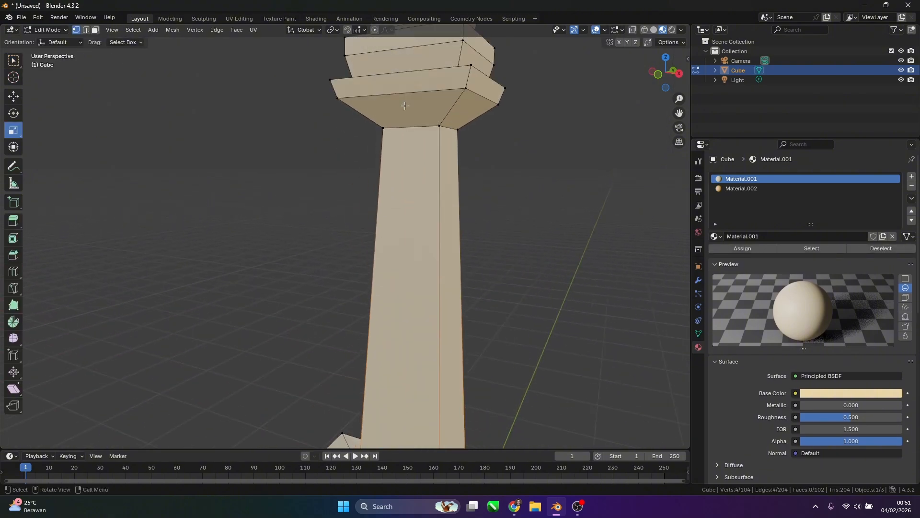
{"action": "middle_click_drag", "start_coordinate": [443, 92], "coordinate": [413, 269], "text": "shift"}
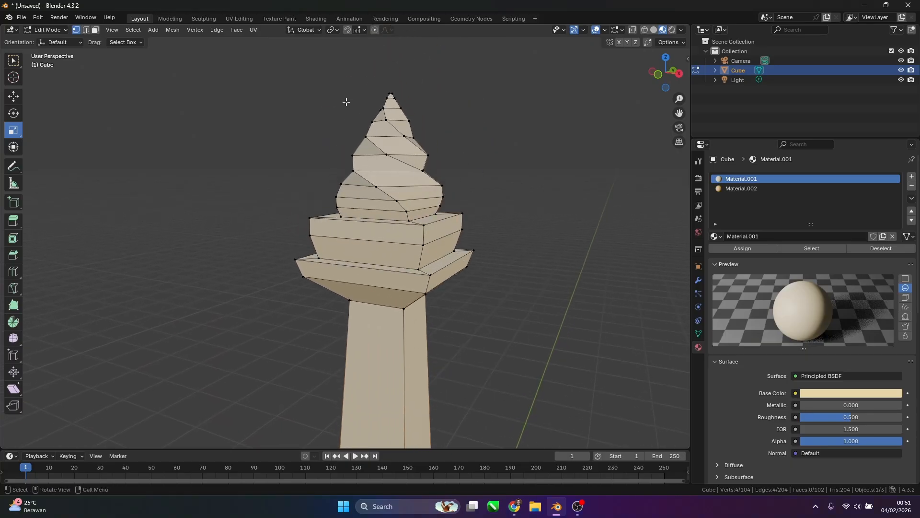
{"action": "left_click", "coordinate": [632, 30]}
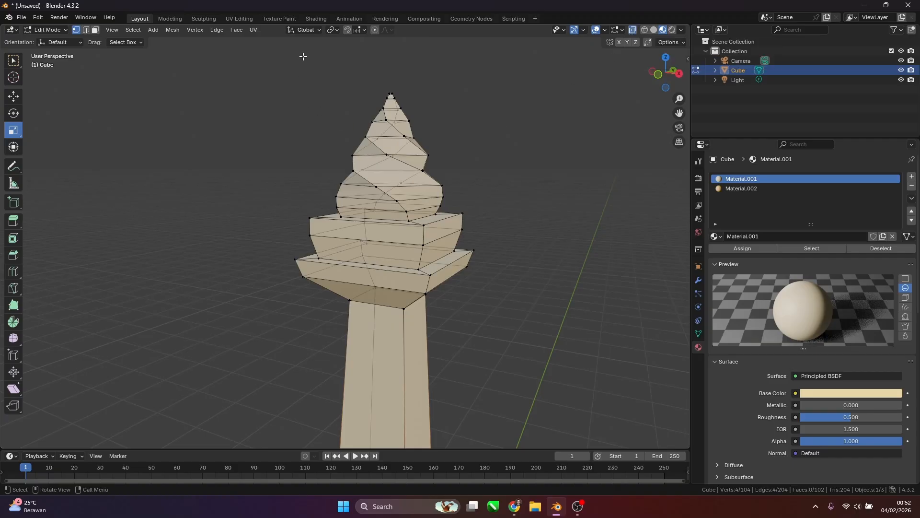
{"action": "middle_click_drag", "start_coordinate": [385, 90], "coordinate": [385, 83]}
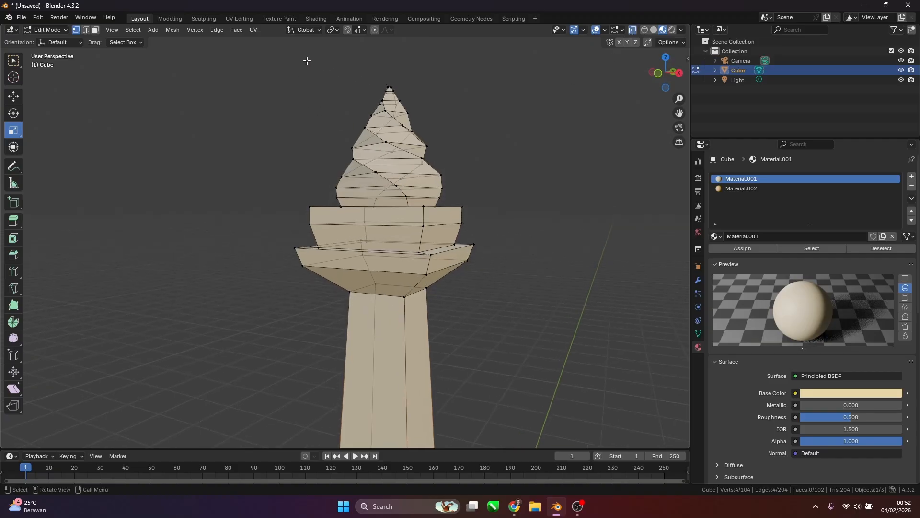
{"action": "left_click_drag", "start_coordinate": [307, 60], "coordinate": [464, 199]}
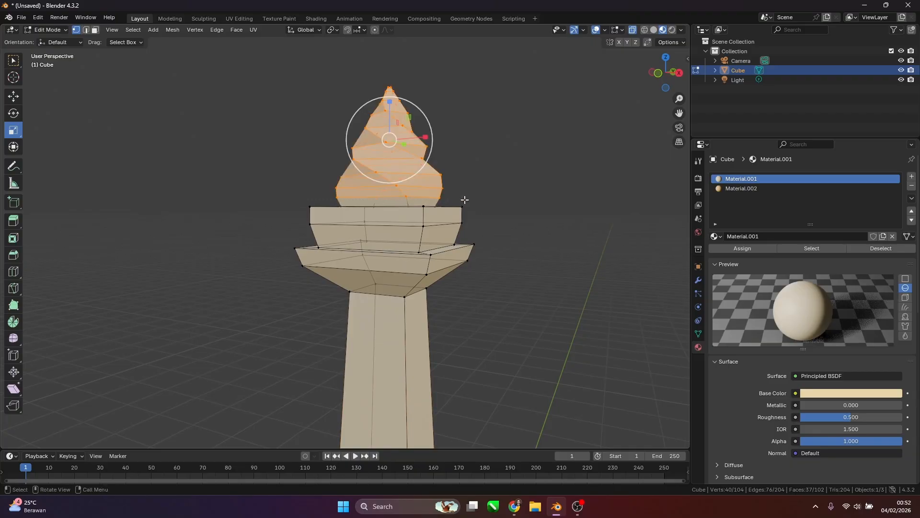
{"action": "mouse_move", "coordinate": [434, 179]}
{"action": "middle_mouse_down"}
{"action": "mouse_move", "coordinate": [437, 201]}
{"action": "mouse_move", "coordinate": [417, 188]}
{"action": "mouse_move", "coordinate": [465, 181]}
{"action": "mouse_move", "coordinate": [443, 184]}
{"action": "middle_mouse_up"}
{"action": "left_click_drag", "start_coordinate": [368, 57], "coordinate": [468, 217]}
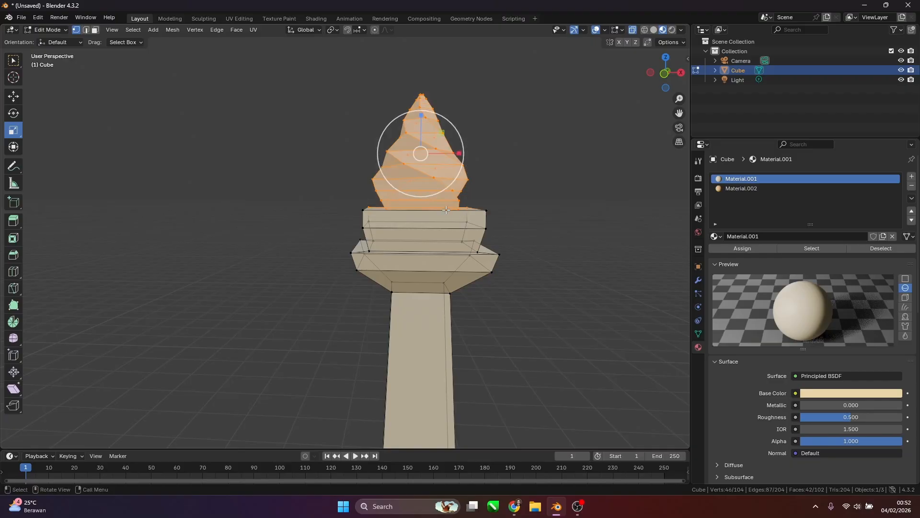
Remove the square platform's two extra corner vertices from the flame selection and turn off X-ray
{"action": "middle_click_drag", "start_coordinate": [469, 218], "coordinate": [341, 208]}
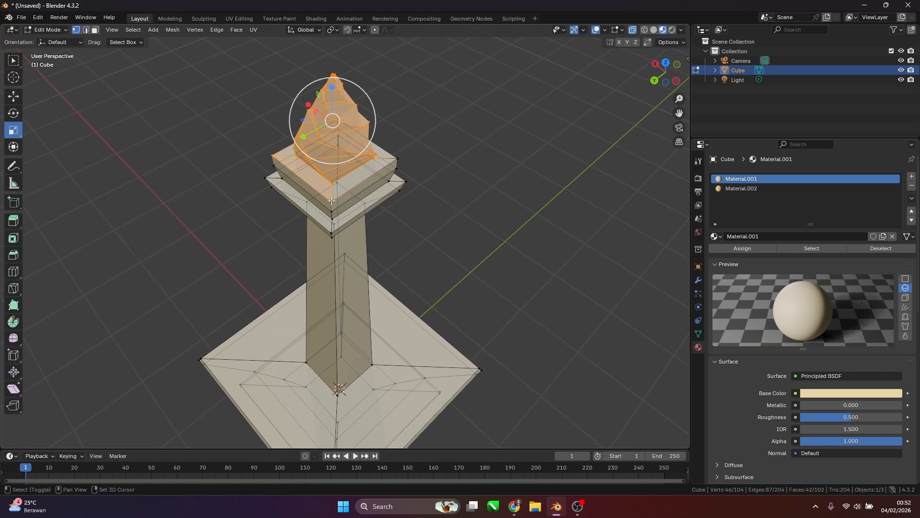
{"action": "left_click", "coordinate": [331, 202], "text": "shift"}
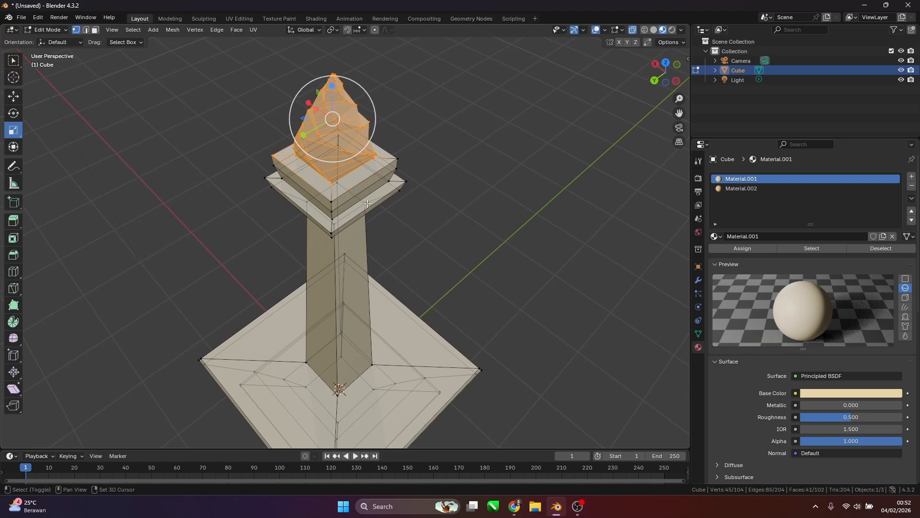
{"action": "left_click", "coordinate": [273, 155], "text": "shift"}
{"action": "middle_click_drag", "start_coordinate": [421, 156], "coordinate": [402, 163]}
{"action": "scroll", "coordinate": [402, 163], "scroll_direction": "up", "scroll_amount": 3}
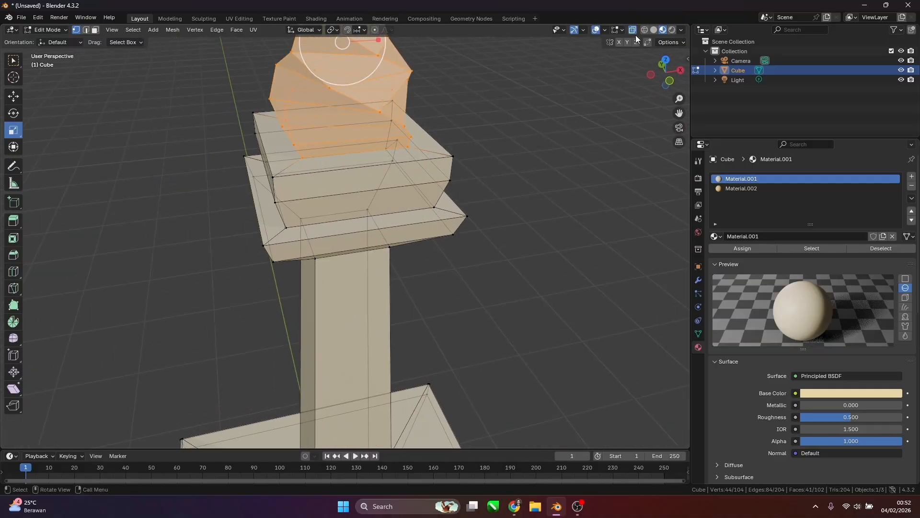
{"action": "middle_click_drag", "start_coordinate": [470, 125], "coordinate": [445, 151]}
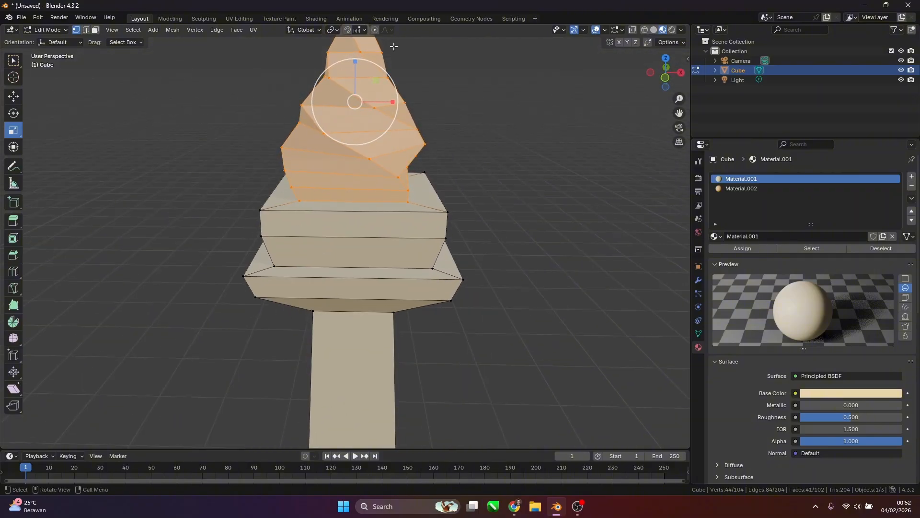
{"action": "middle_click_drag", "start_coordinate": [493, 103], "coordinate": [356, 114]}
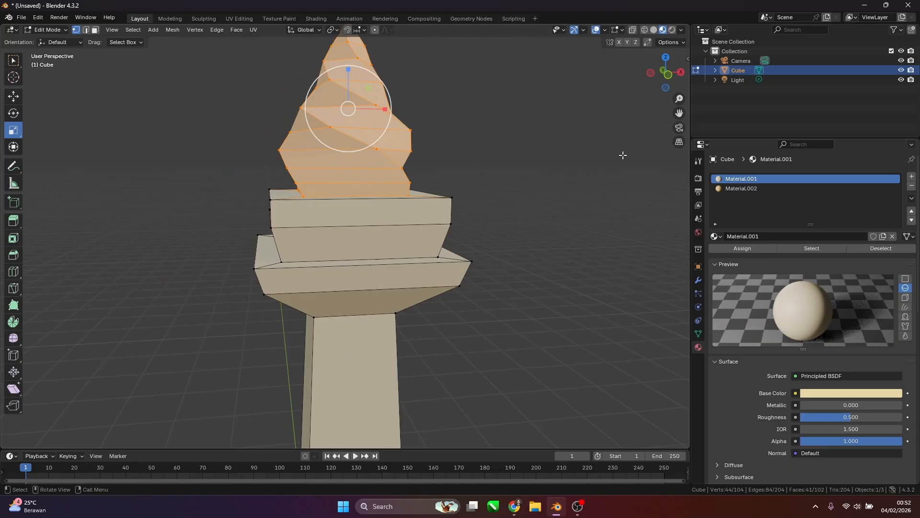
Assign the golden-orange material to the selected flame faces, return to Object Mode and deselect the monument
{"action": "left_click", "coordinate": [742, 190]}
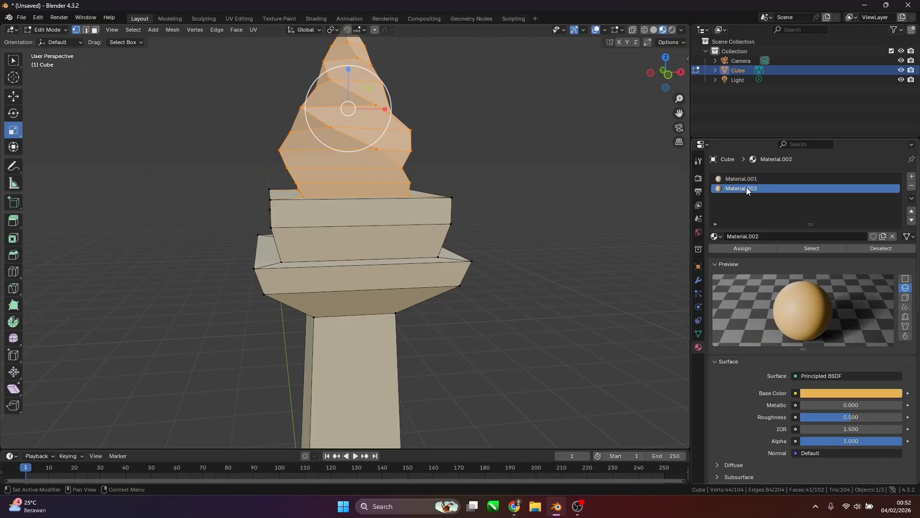
{"action": "left_click", "coordinate": [738, 249]}
{"action": "left_click", "coordinate": [750, 249]}
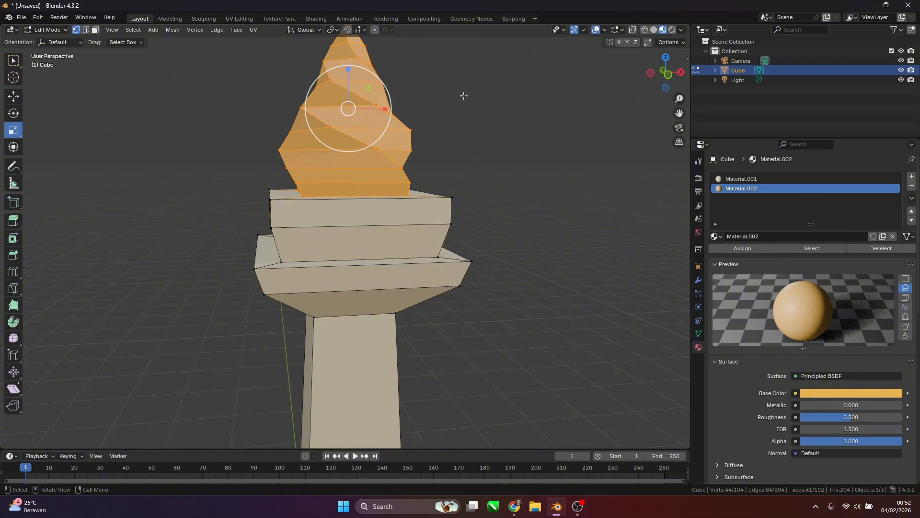
{"action": "left_click", "coordinate": [45, 30]}
{"action": "left_click", "coordinate": [45, 39]}
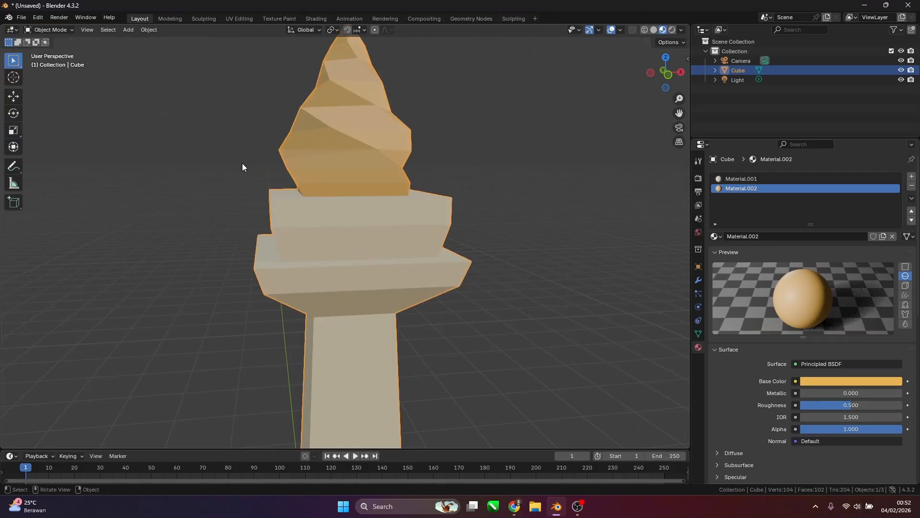
{"action": "scroll", "coordinate": [284, 168], "scroll_direction": "down", "scroll_amount": 4}
{"action": "middle_click_drag", "start_coordinate": [285, 168], "coordinate": [411, 257]}
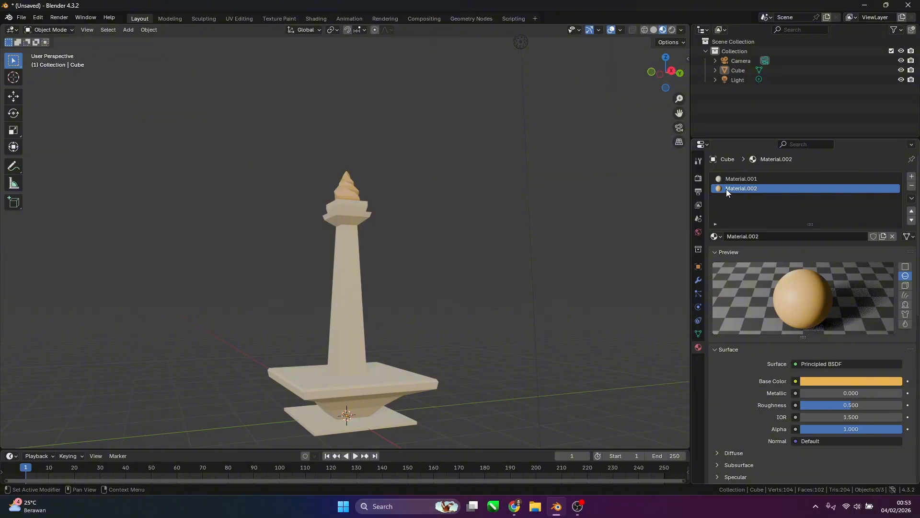
Heighten the Properties editor and set the flame material's Metallic value to 1.000
{"action": "left_click_drag", "start_coordinate": [733, 138], "coordinate": [734, 77]}
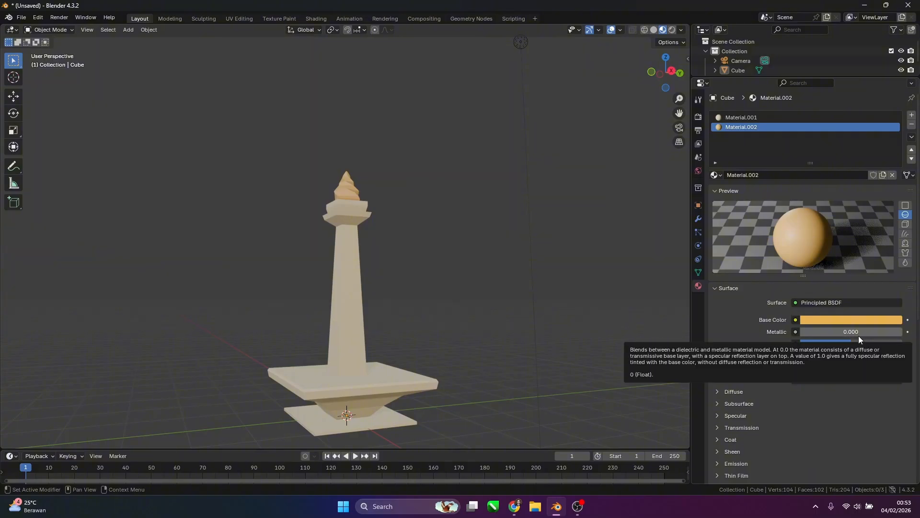
{"action": "left_click", "coordinate": [847, 331]}
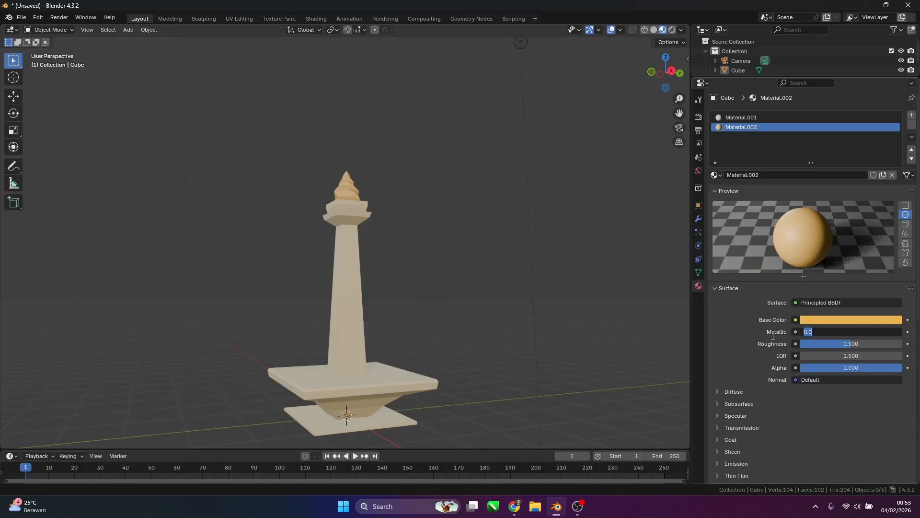
{"action": "left_click", "coordinate": [764, 324]}
{"action": "left_click_drag", "start_coordinate": [802, 332], "coordinate": [902, 332]}
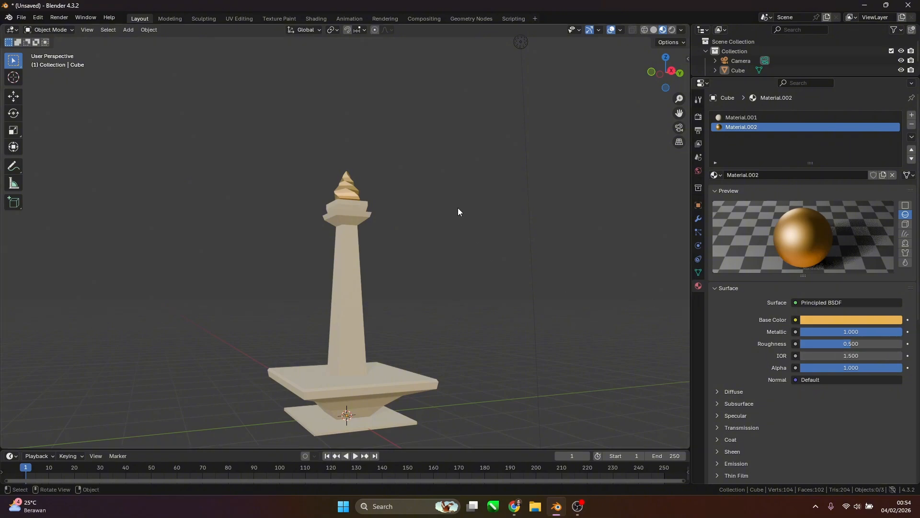
Set the flame material's Roughness to 0.187 and check the golden flame from another side
{"action": "middle_click_drag", "start_coordinate": [459, 208], "coordinate": [456, 260]}
{"action": "scroll", "coordinate": [408, 222], "scroll_direction": "up", "scroll_amount": 2}
{"action": "middle_click_drag", "start_coordinate": [407, 207], "coordinate": [459, 204]}
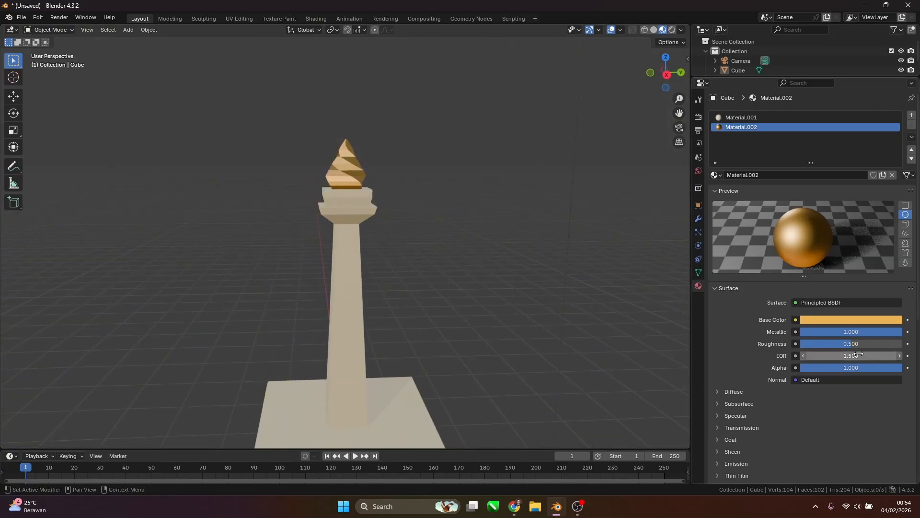
{"action": "left_click_drag", "start_coordinate": [851, 346], "coordinate": [819, 346]}
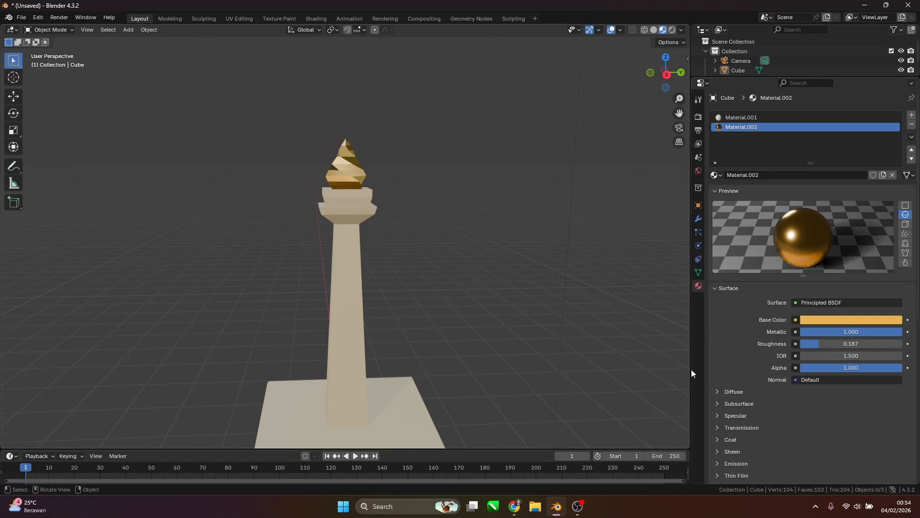
{"action": "middle_click_drag", "start_coordinate": [536, 243], "coordinate": [459, 217]}
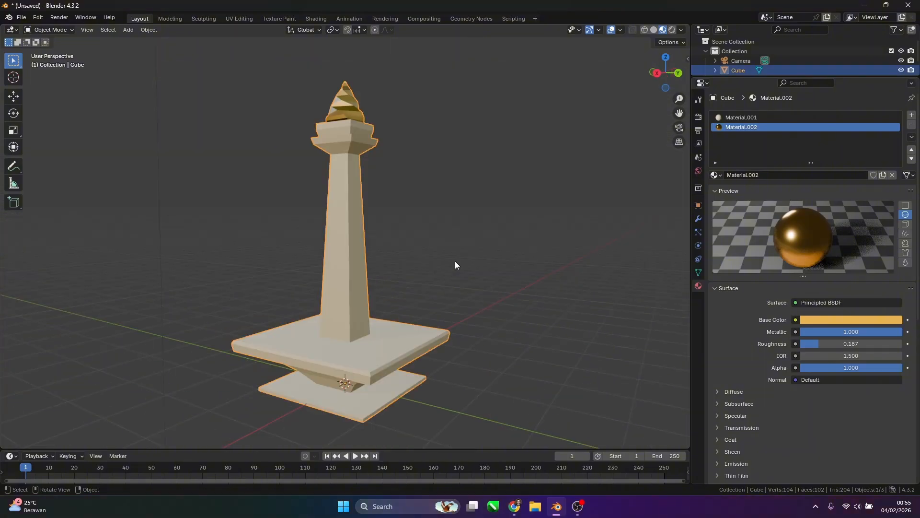